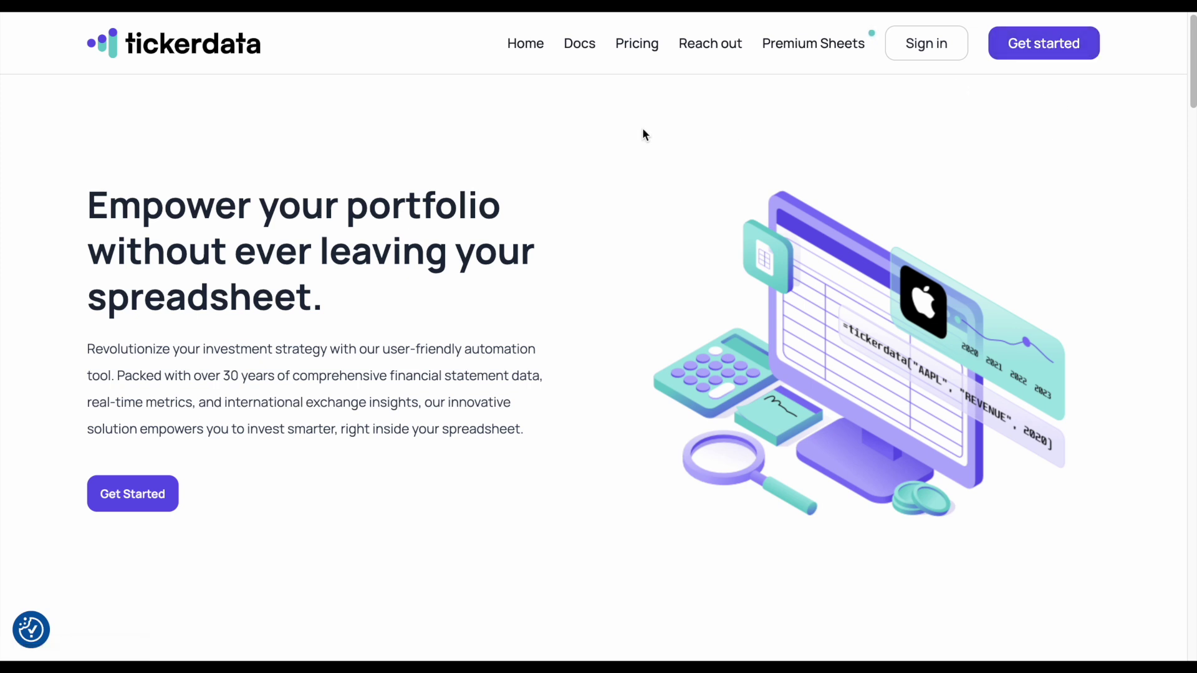
# - Open the getting-started page and sign in to Tickerdata with the Google account
pyautogui.click(1034, 47)
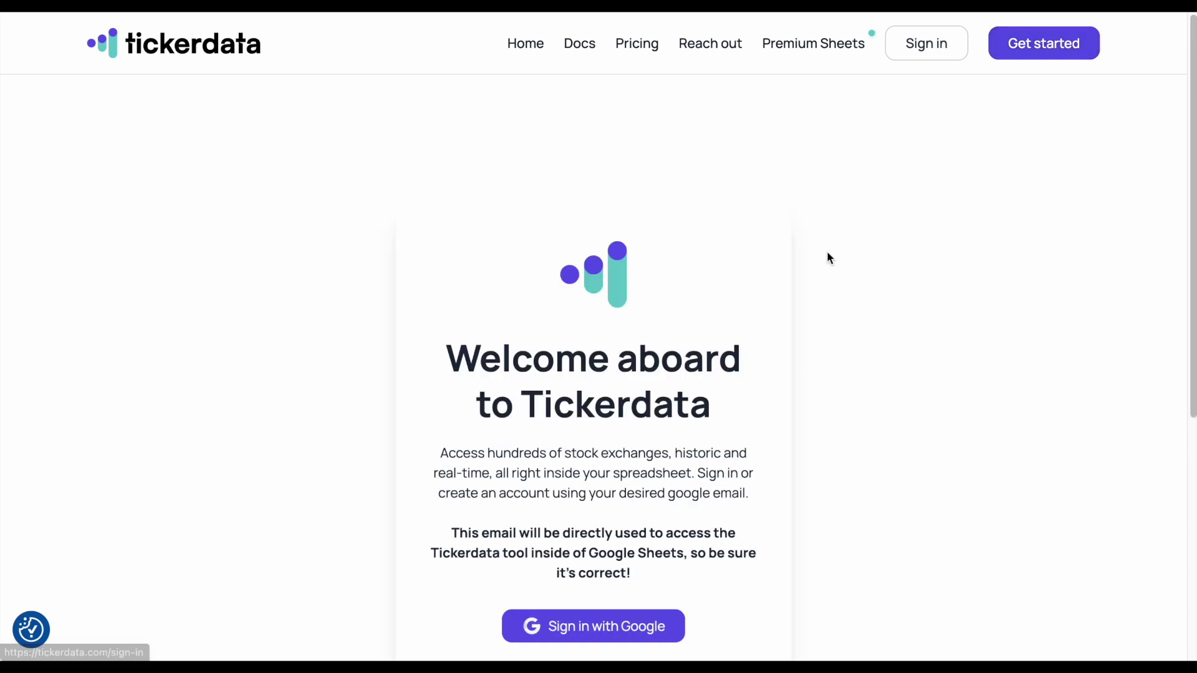
pyautogui.scroll(-2, 826, 251)
pyautogui.tripleClick(754, 295)
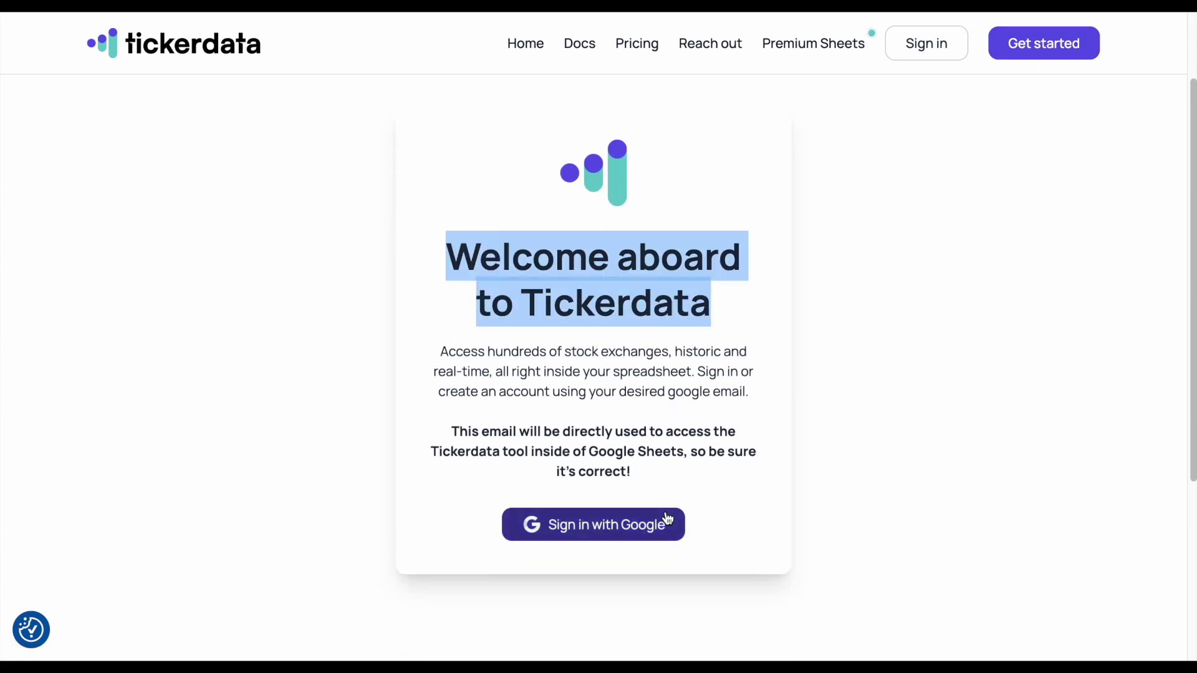
pyautogui.click(623, 527)
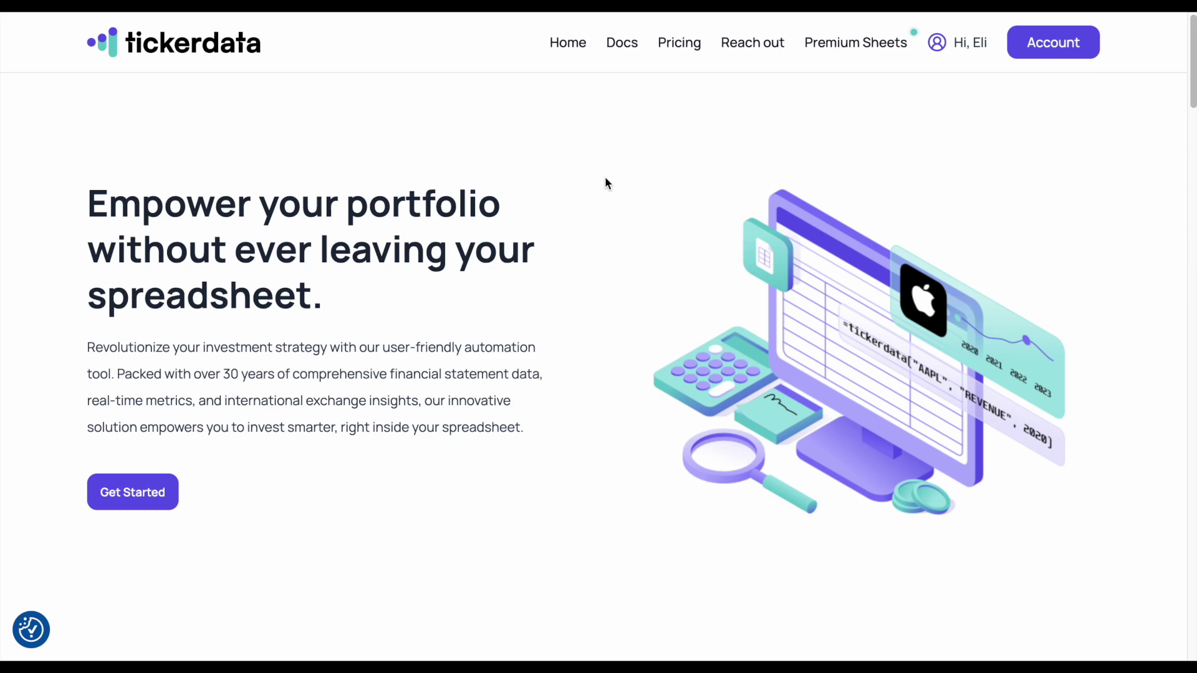
# - Compare the Basic and Premium plans' prices and key features under monthly and yearly billing
pyautogui.click(680, 48)
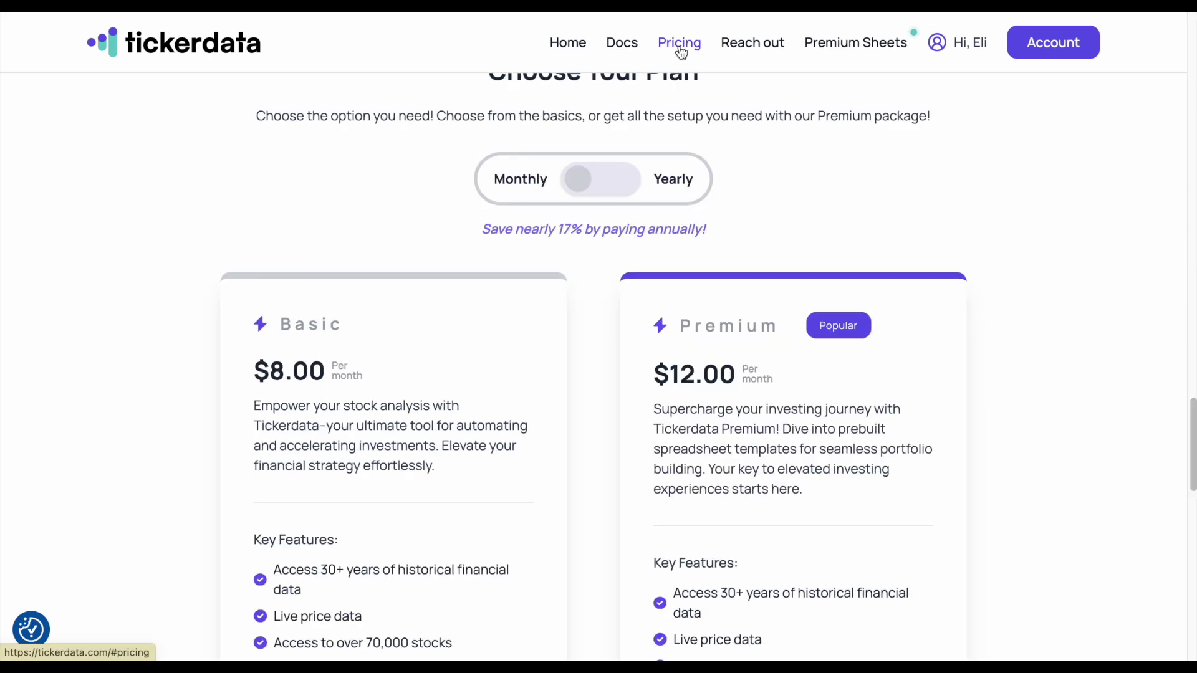
pyautogui.scroll(-2, 597, 323)
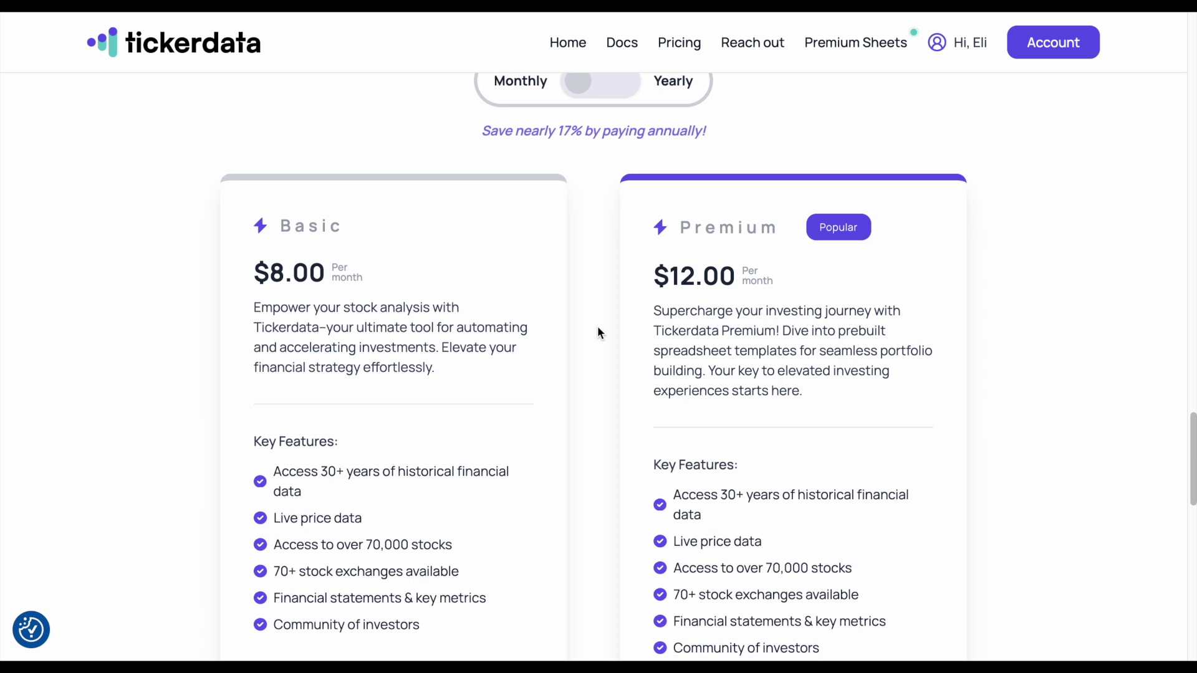
pyautogui.scroll(-2, 597, 333)
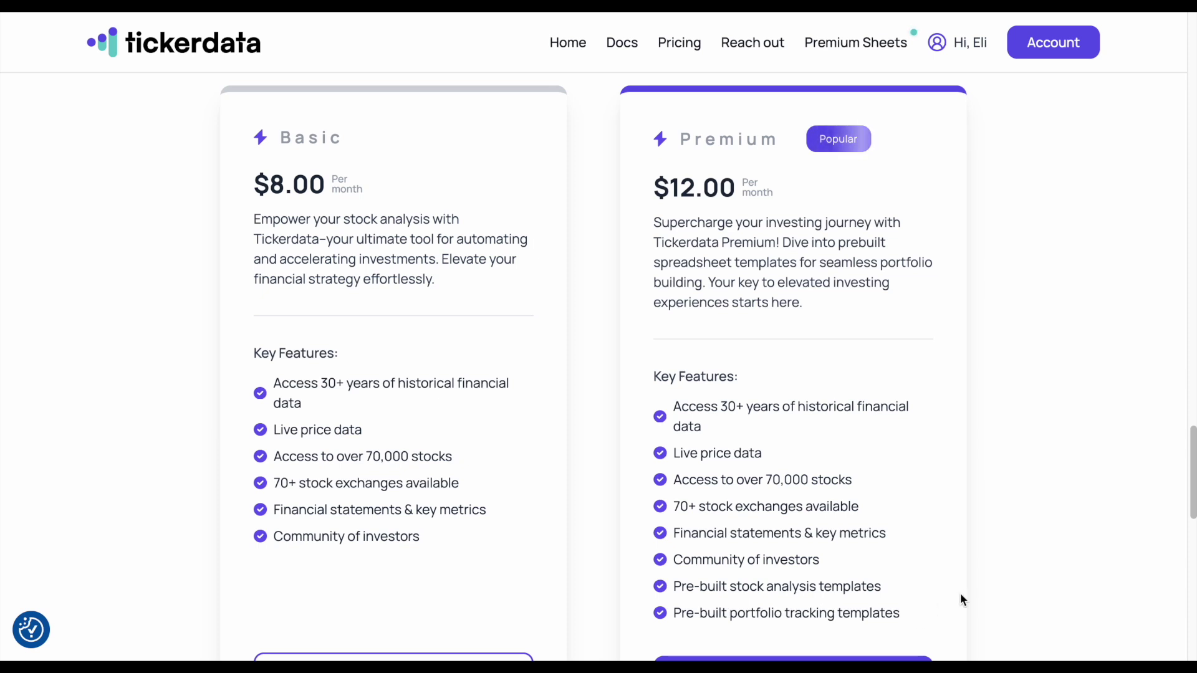
pyautogui.scroll(1, 996, 480)
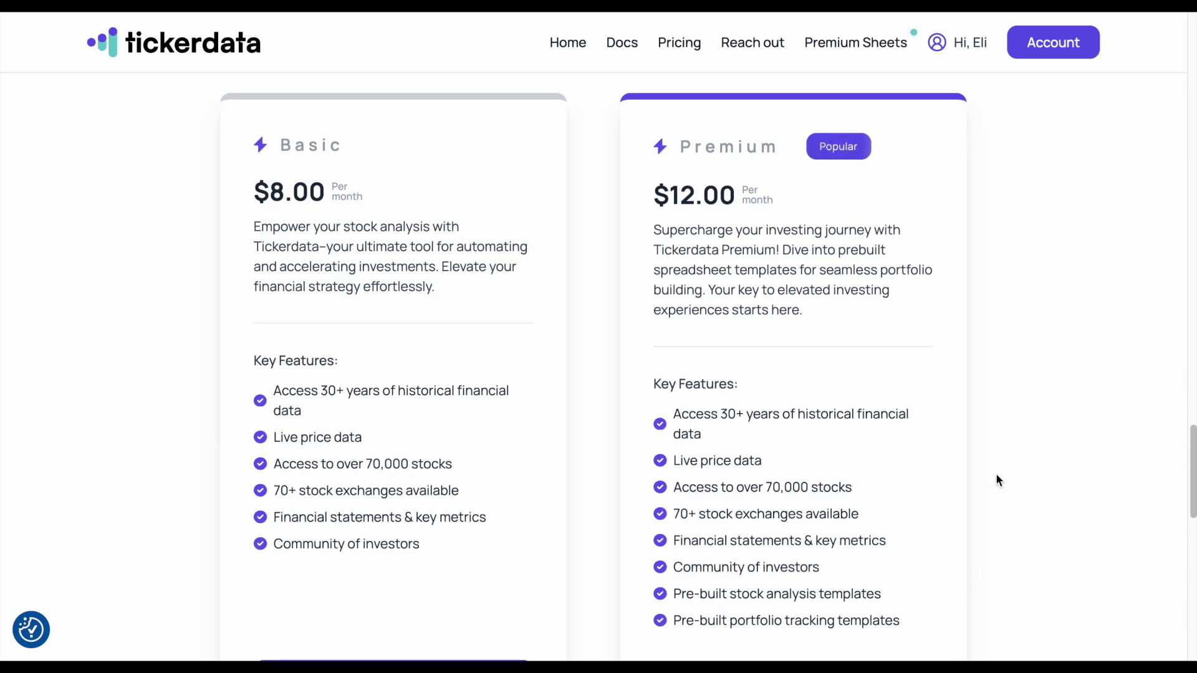
pyautogui.scroll(-1, 996, 480)
pyautogui.scroll(3, 944, 328)
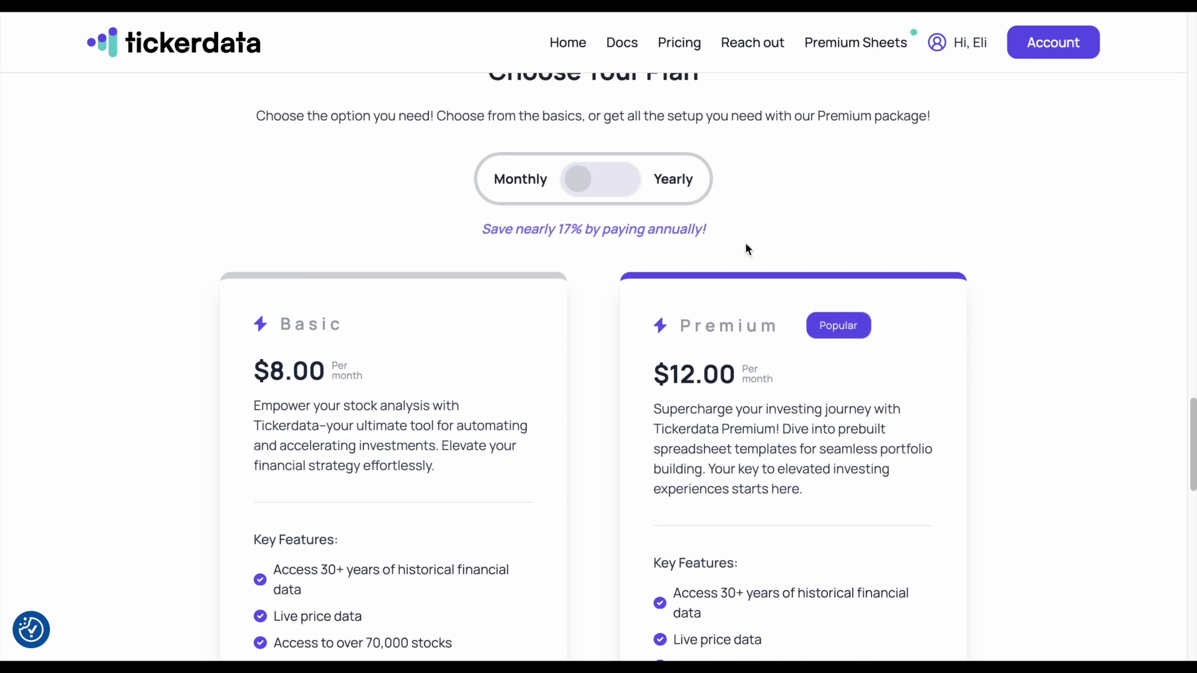
pyautogui.click(595, 195)
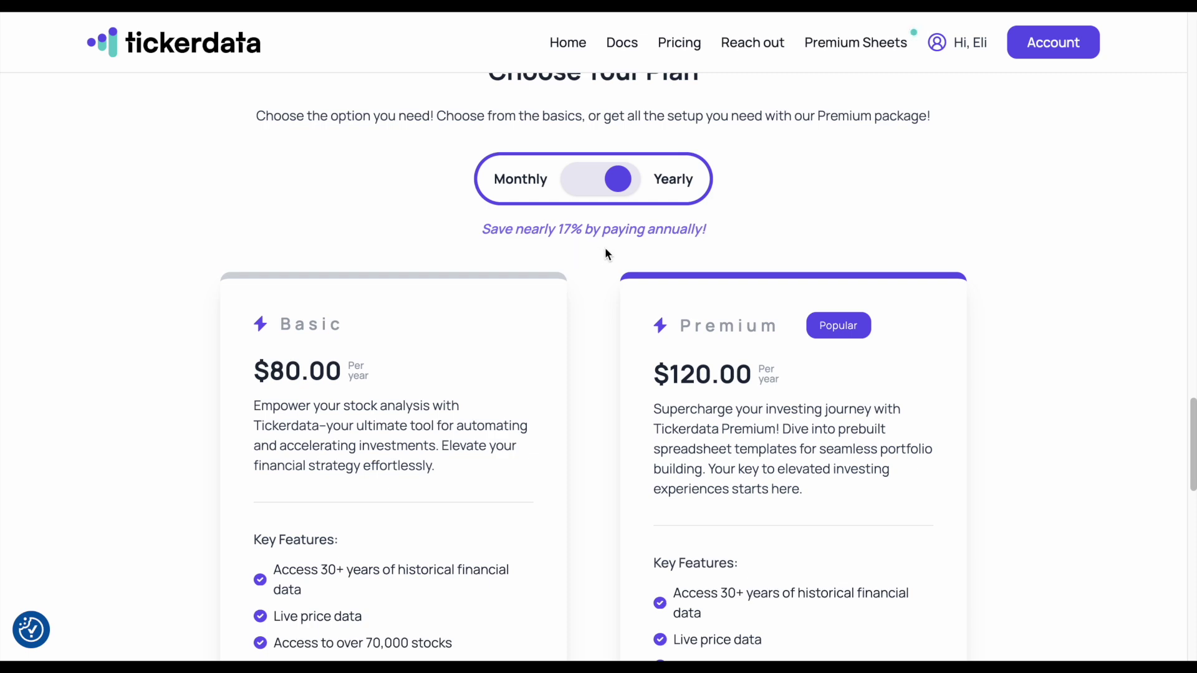
pyautogui.click(621, 179)
pyautogui.click(596, 187)
pyautogui.scroll(-4, 917, 280)
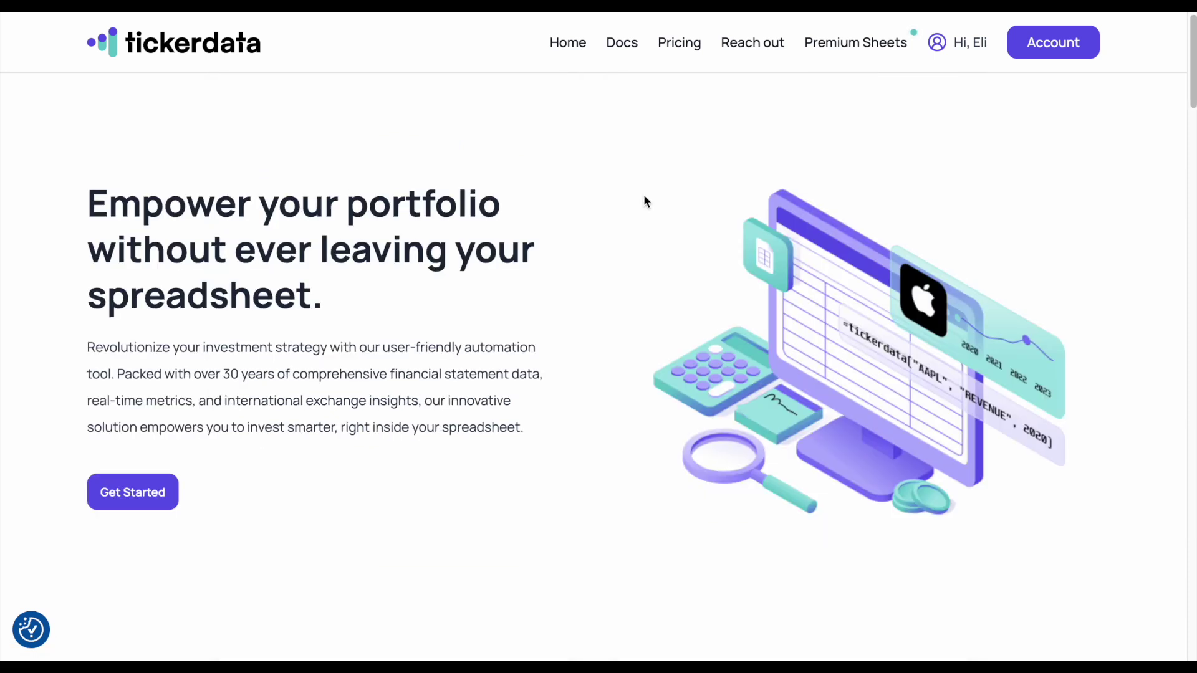
# - Open the account's subscription page and review the current subscription and the plans for modifying it
pyautogui.click(1056, 57)
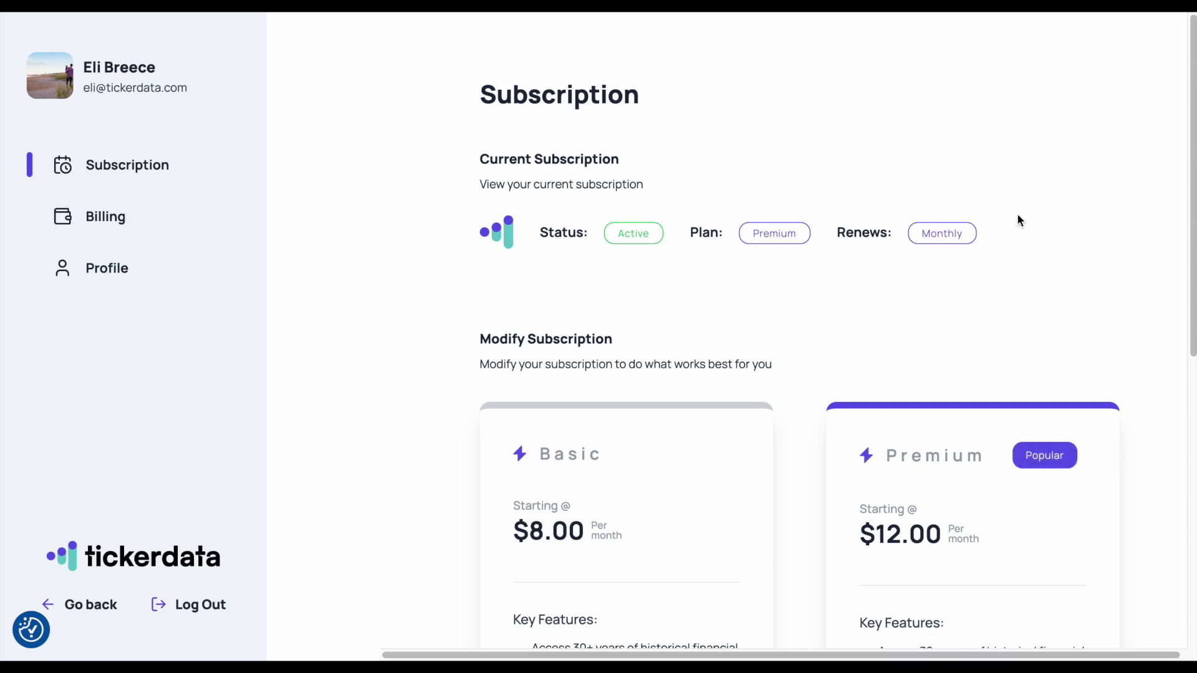
pyautogui.scroll(-1, 1017, 222)
pyautogui.scroll(-5, 1047, 209)
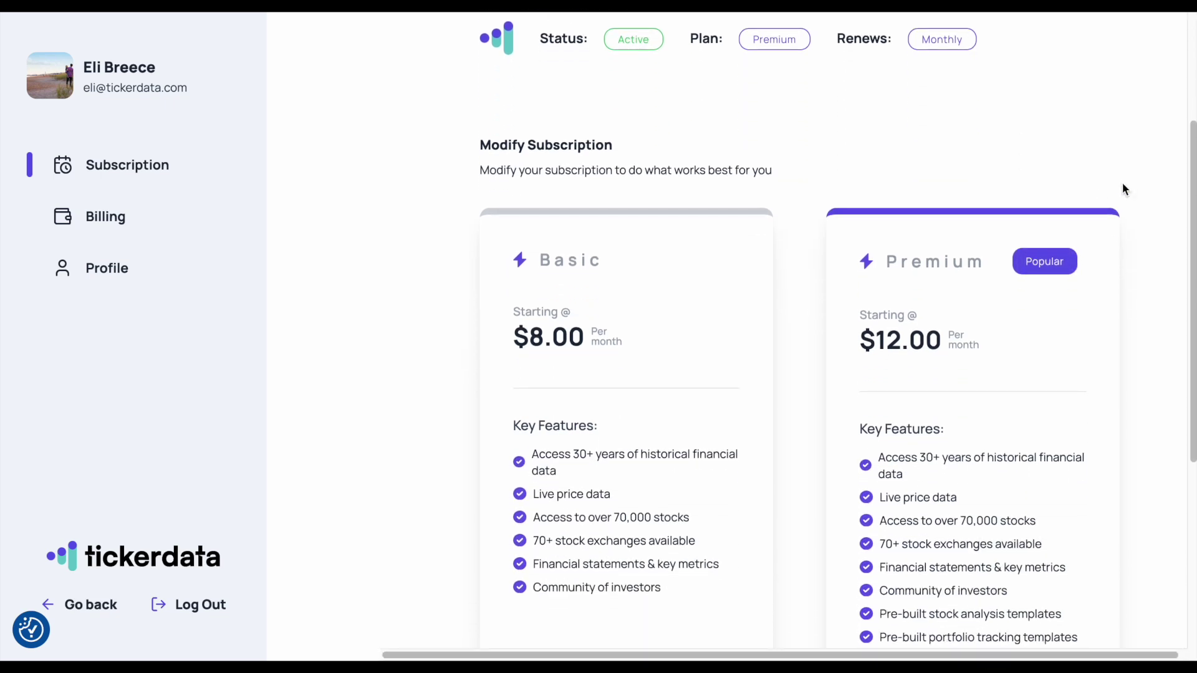
pyautogui.scroll(-1, 1152, 187)
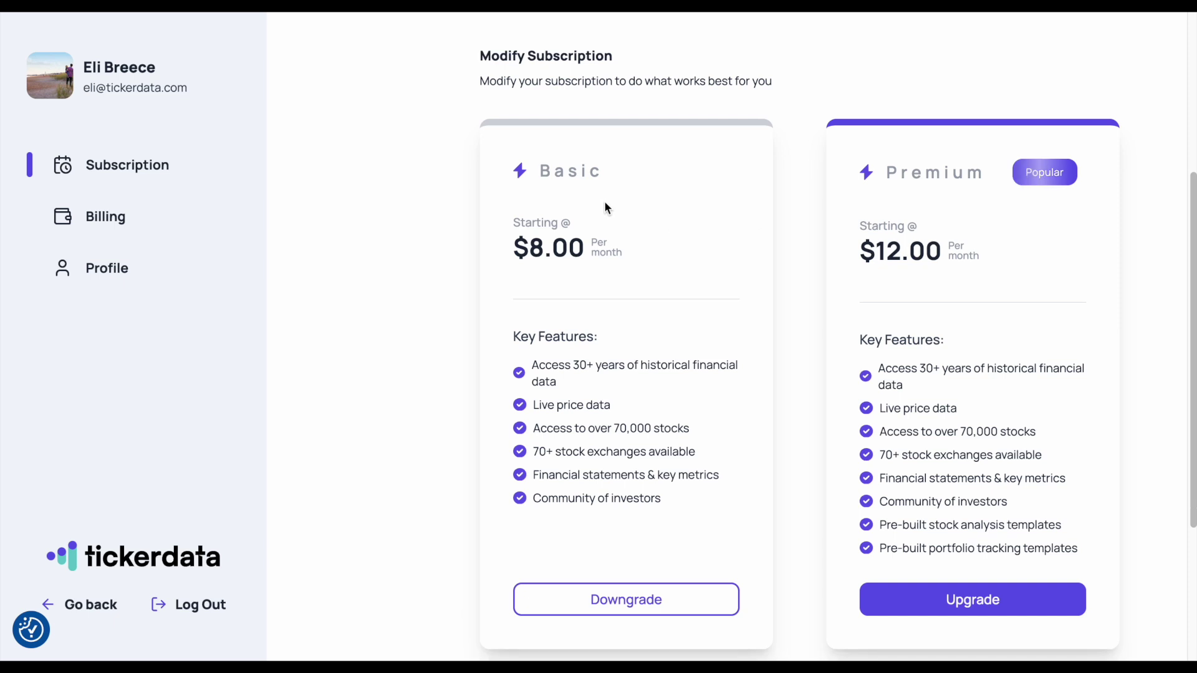
# - Start a Premium upgrade, choose Premium – $120.00 Yearly as the new plan, and close the dialog without confirming
pyautogui.click(967, 600)
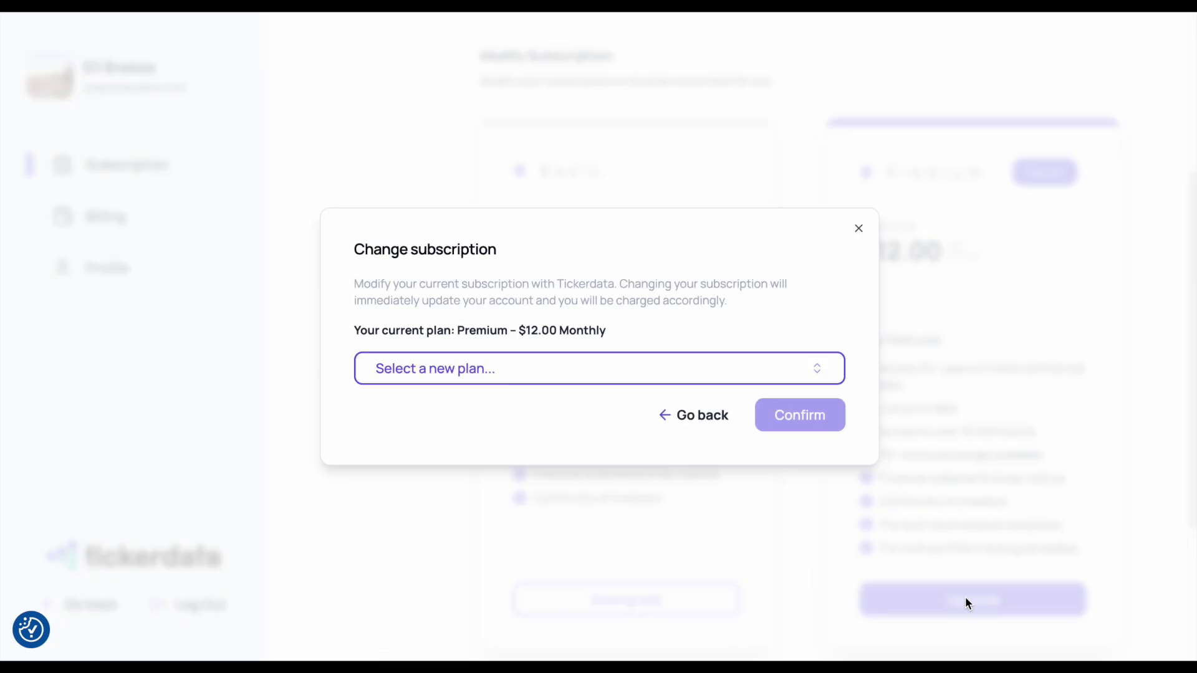
pyautogui.click(807, 373)
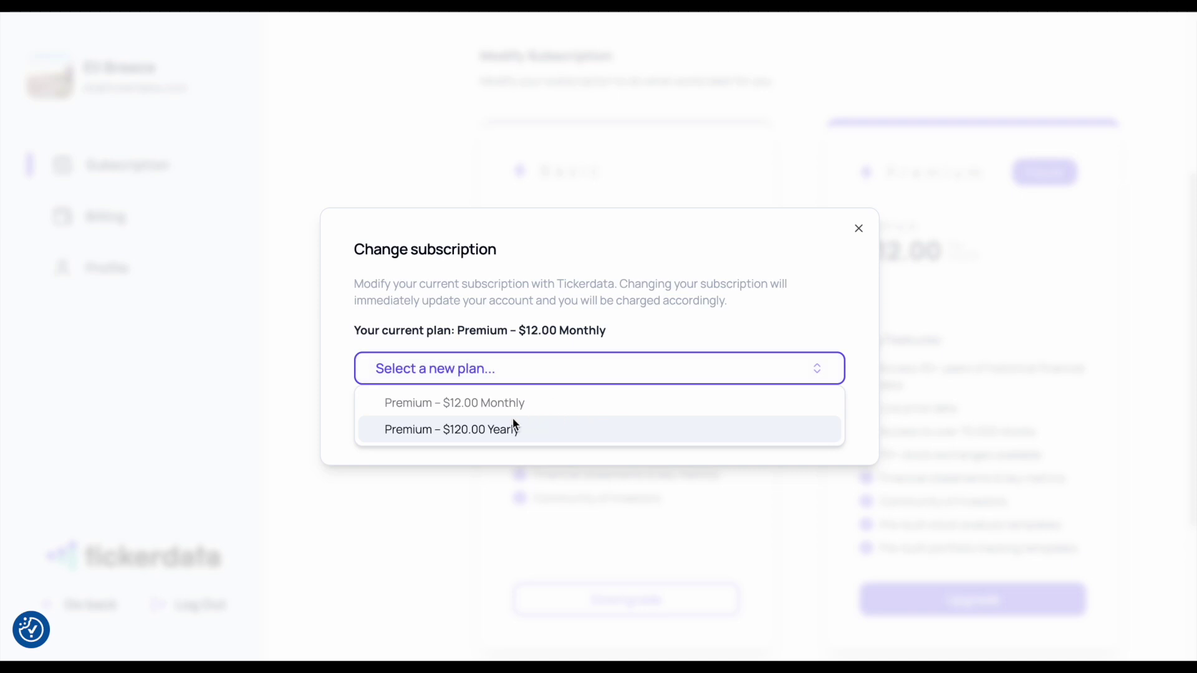
pyautogui.click(497, 432)
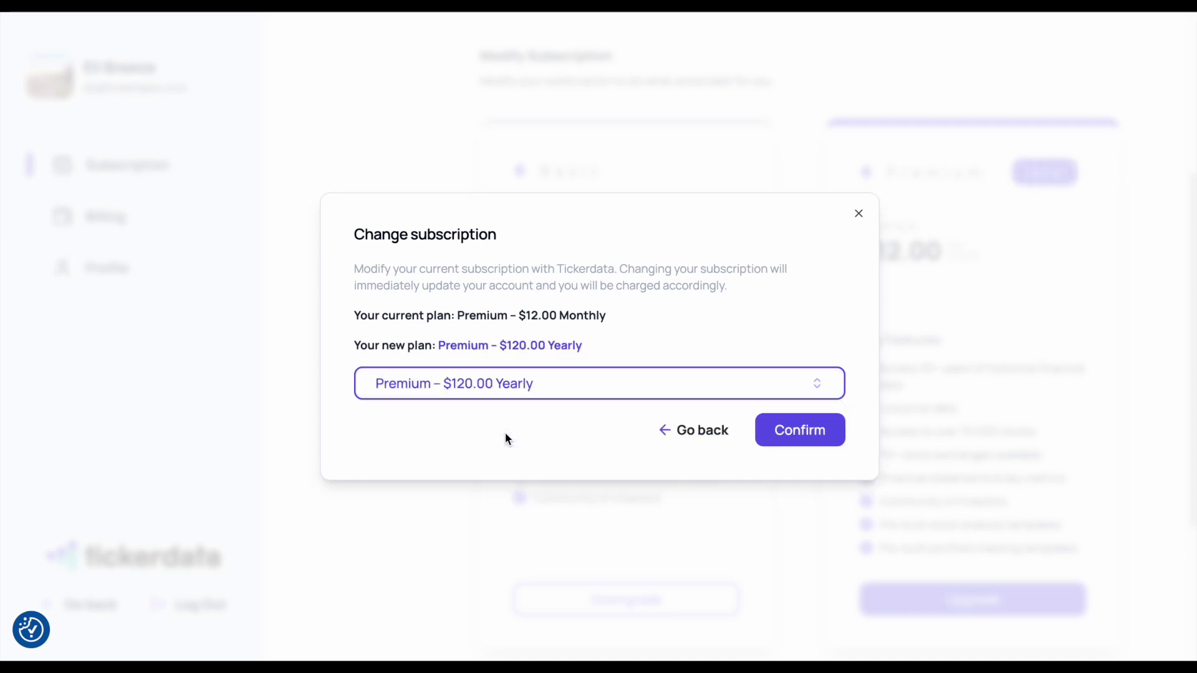
pyautogui.click(858, 214)
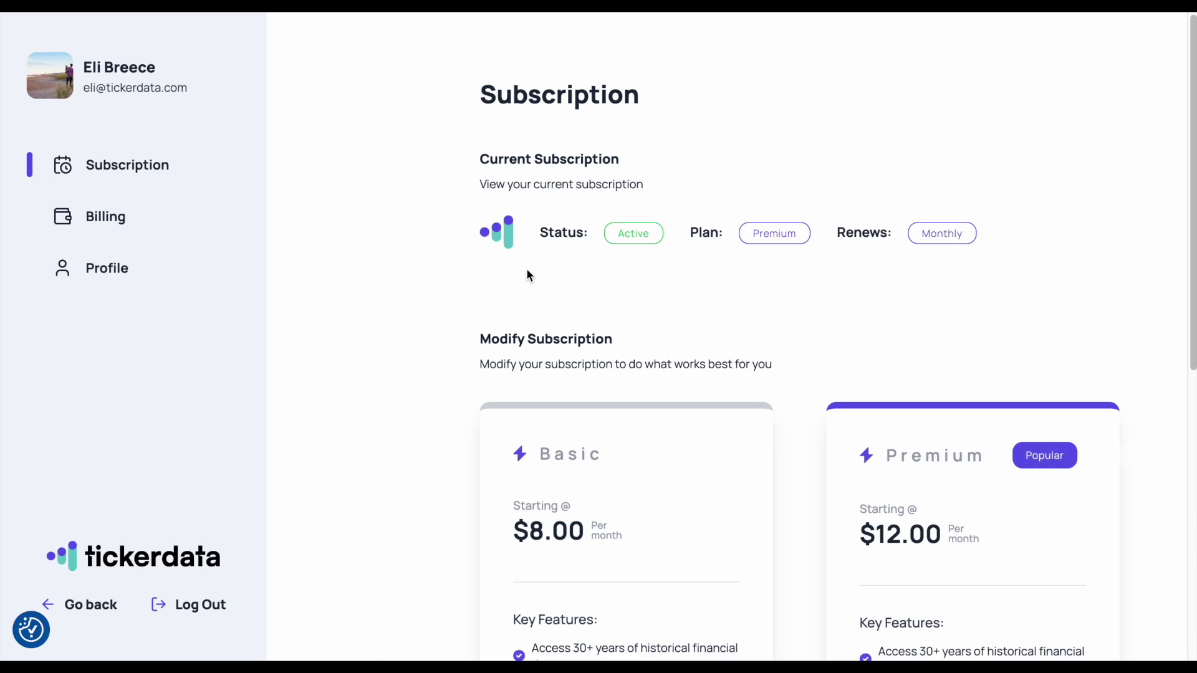
# - Review the order history and payment methods on the account's billing page
pyautogui.click(109, 217)
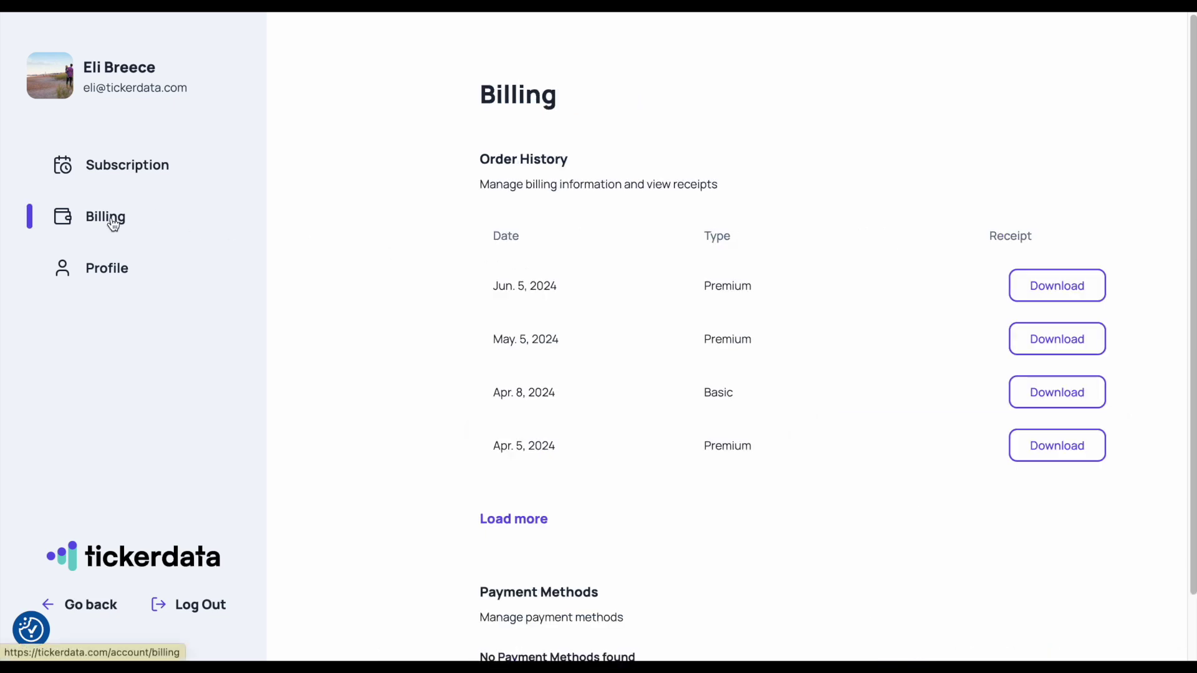
pyautogui.scroll(-1, 559, 210)
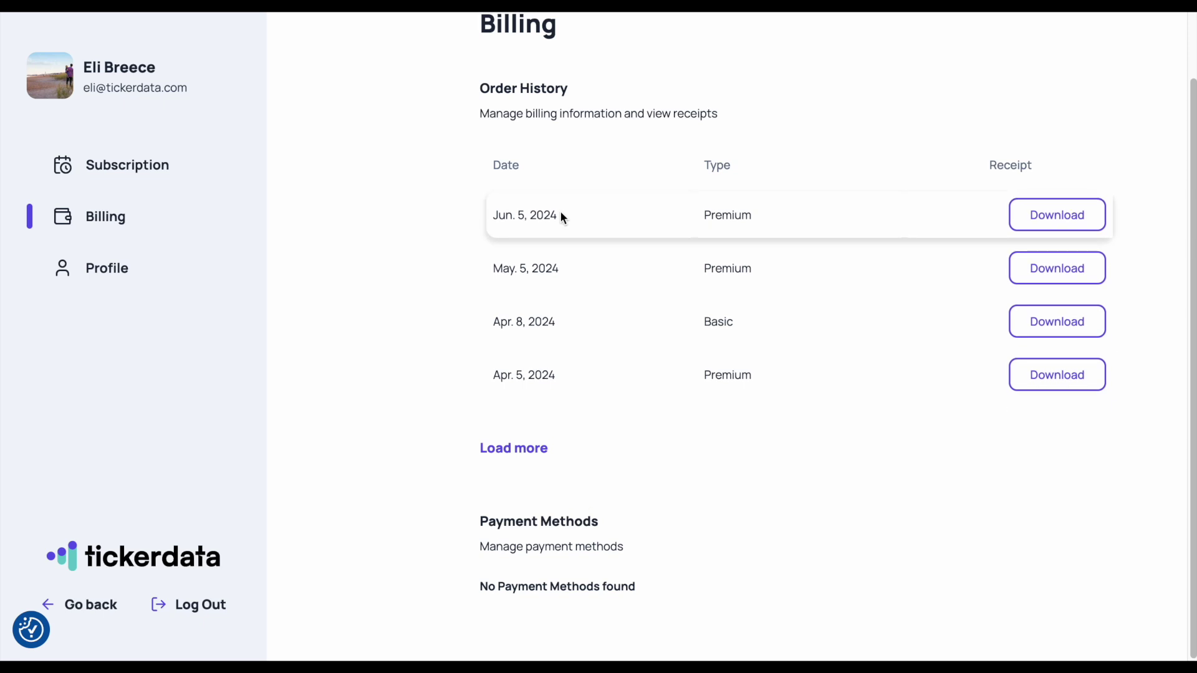
pyautogui.scroll(1, 560, 211)
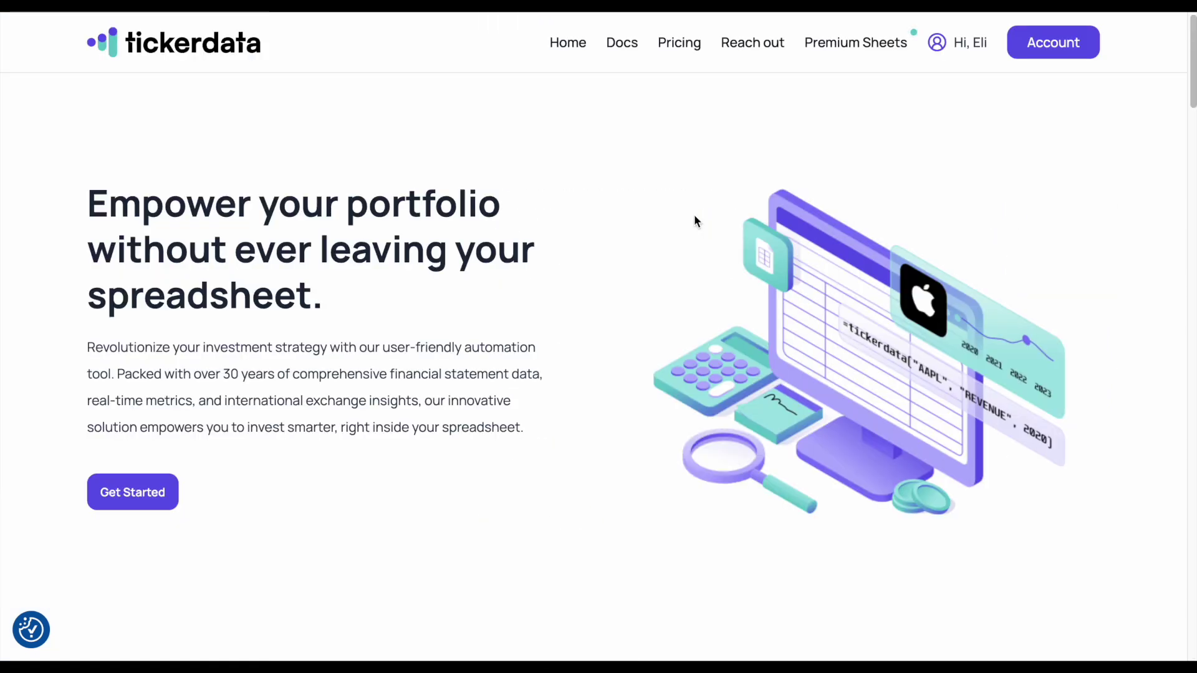
# - View the contact form page, and open the documentation page to see its list of sections
pyautogui.click(765, 48)
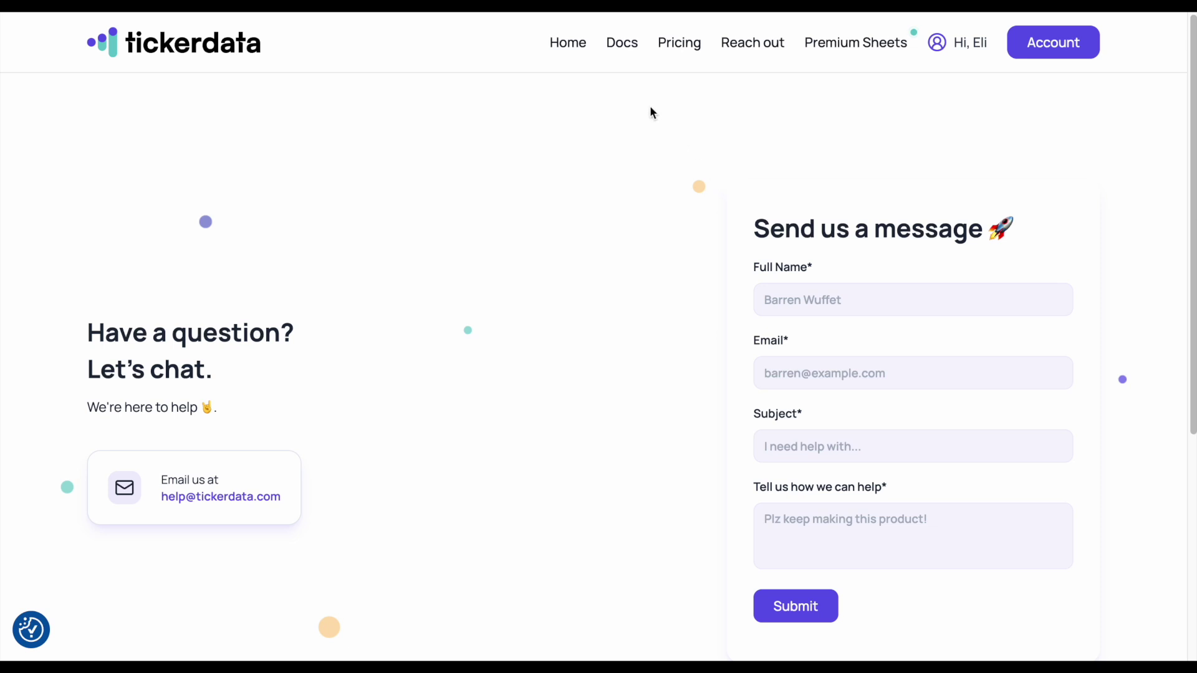
pyautogui.click(623, 51)
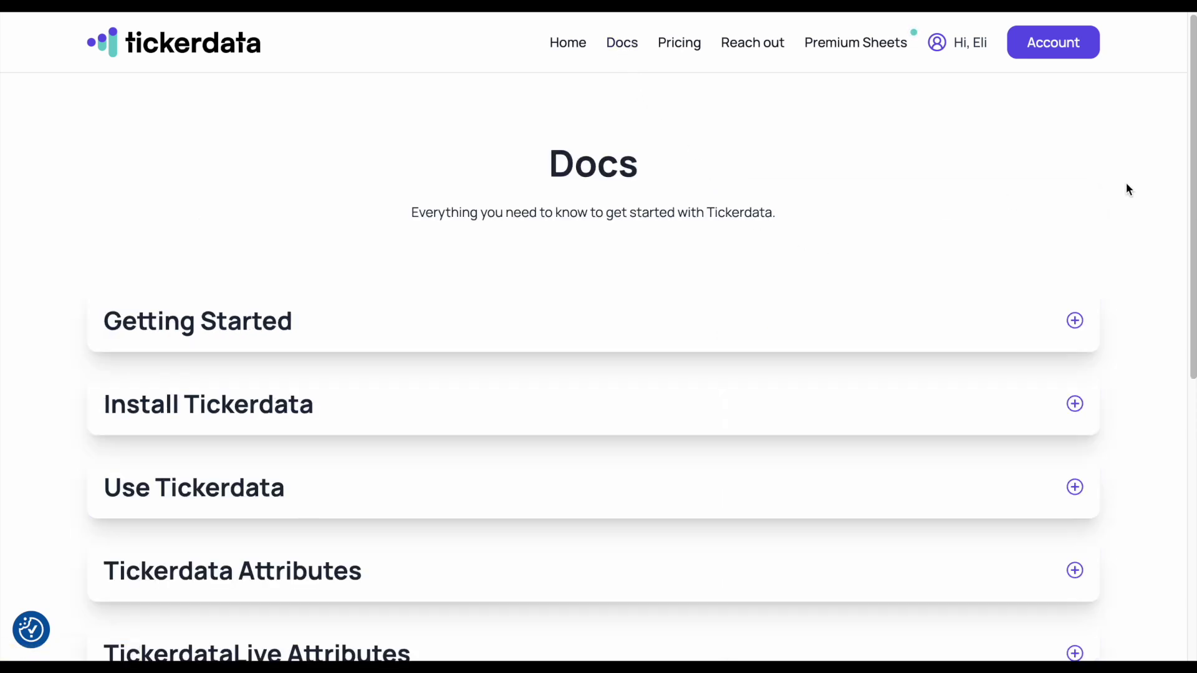
pyautogui.scroll(-1, 1125, 184)
pyautogui.scroll(-1, 1126, 187)
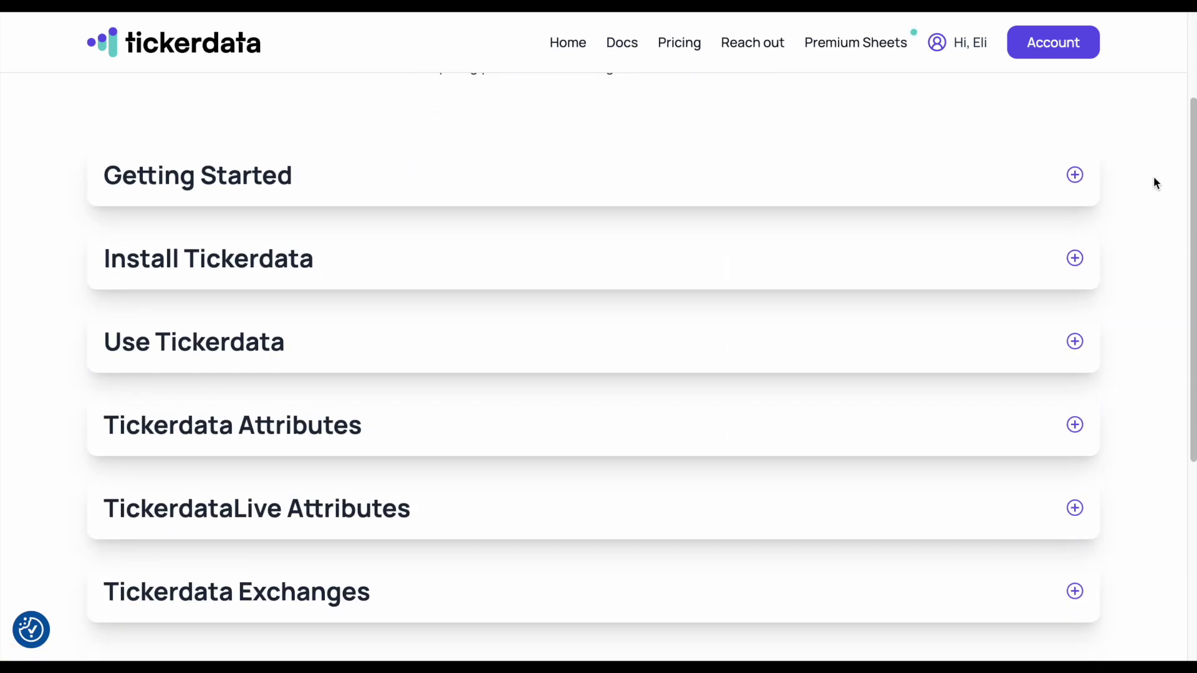
# - Expand and collapse the Getting Started, Install Tickerdata and Use Tickerdata documentation sections in turn
pyautogui.click(1047, 188)
pyautogui.click(1030, 194)
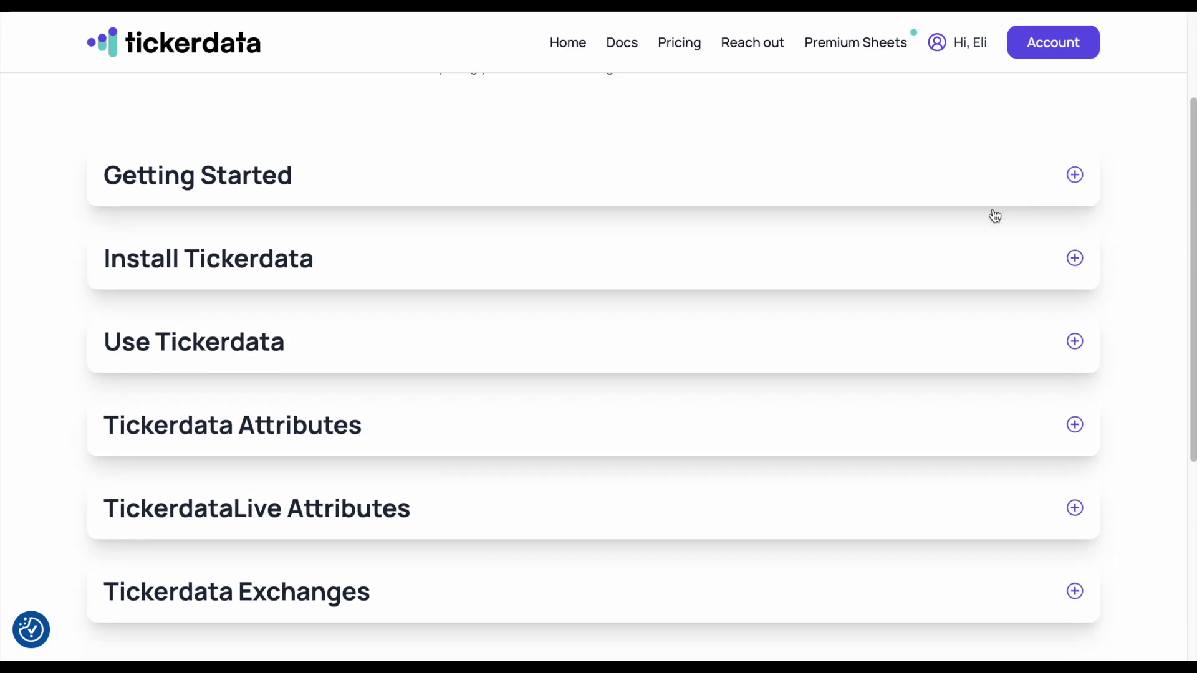
pyautogui.click(972, 271)
pyautogui.click(970, 270)
pyautogui.scroll(-1, 932, 307)
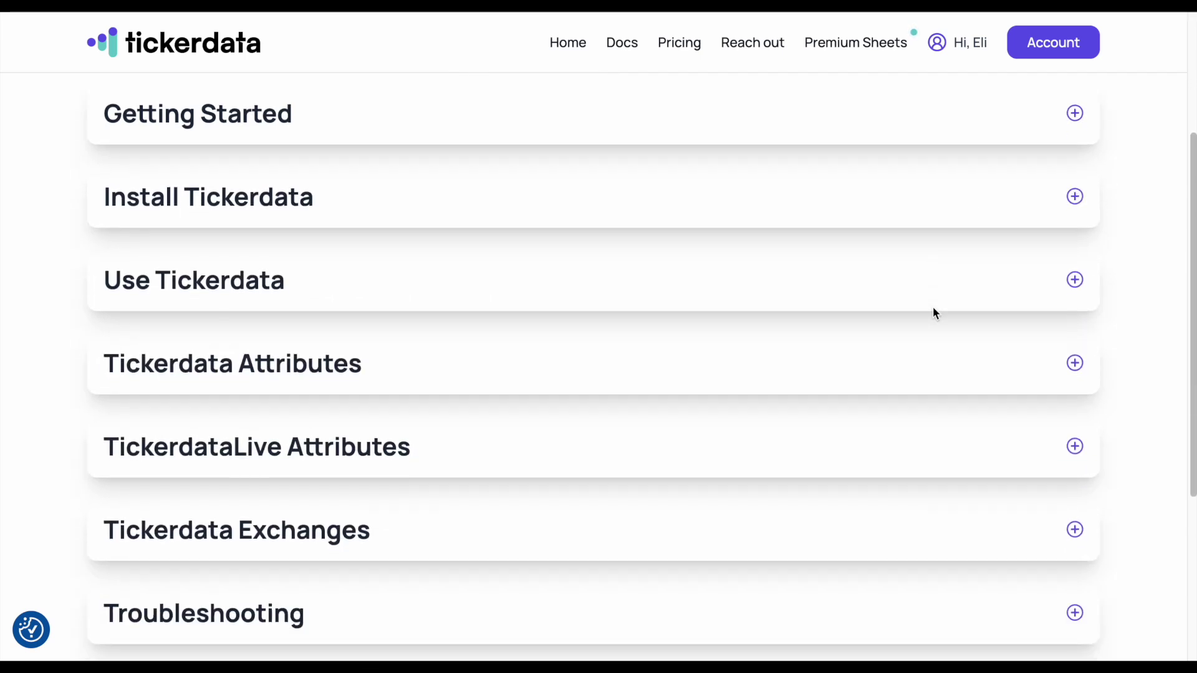
pyautogui.click(928, 266)
pyautogui.click(928, 269)
pyautogui.scroll(-2, 927, 273)
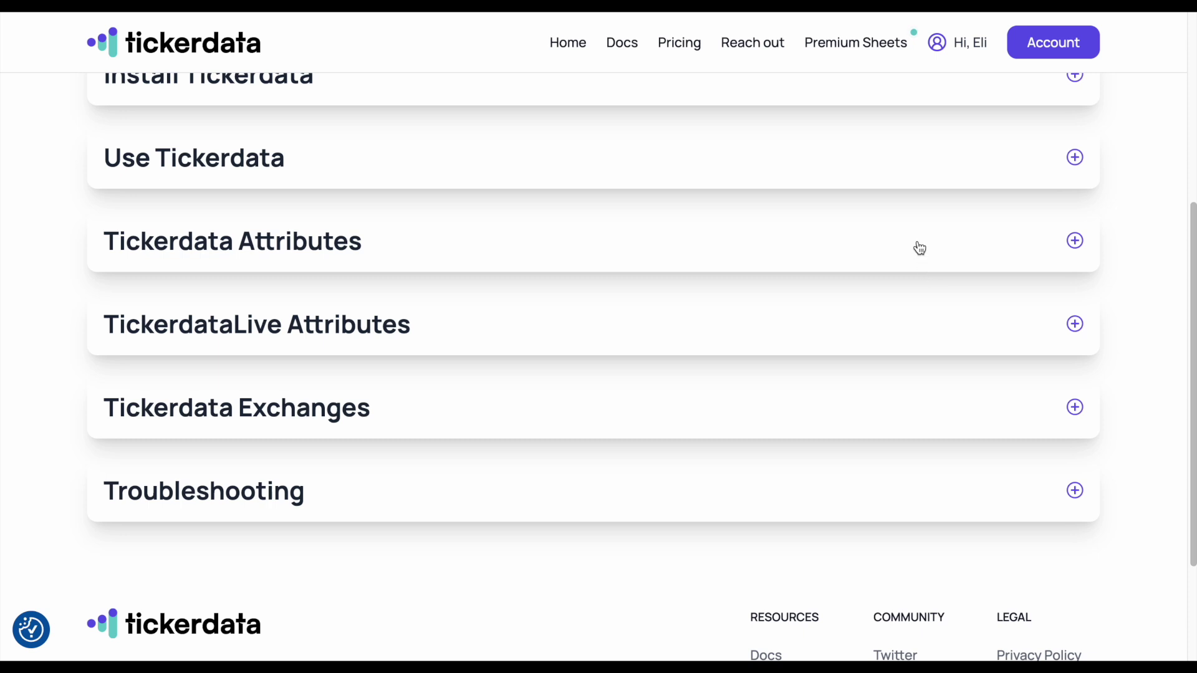
# - Look through the metrics in the Tickerdata Attributes and TickerdataLive Attributes sections, collapsing each one after viewing
pyautogui.click(919, 248)
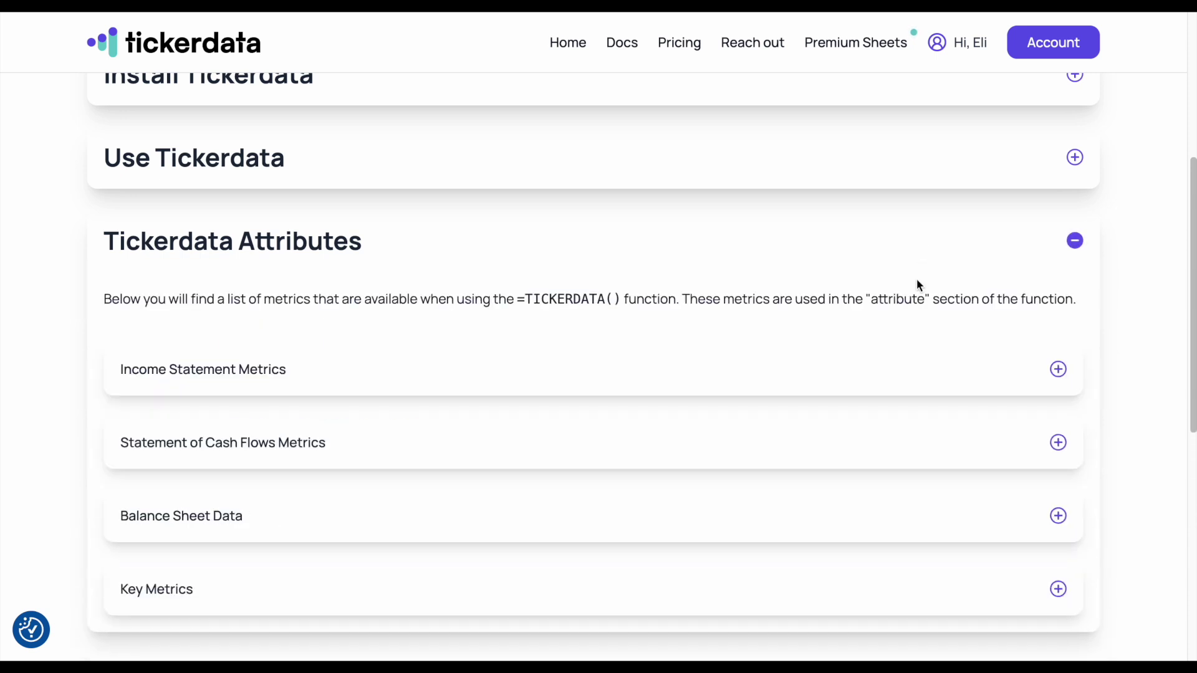
pyautogui.scroll(-1, 916, 278)
pyautogui.click(910, 228)
pyautogui.click(868, 317)
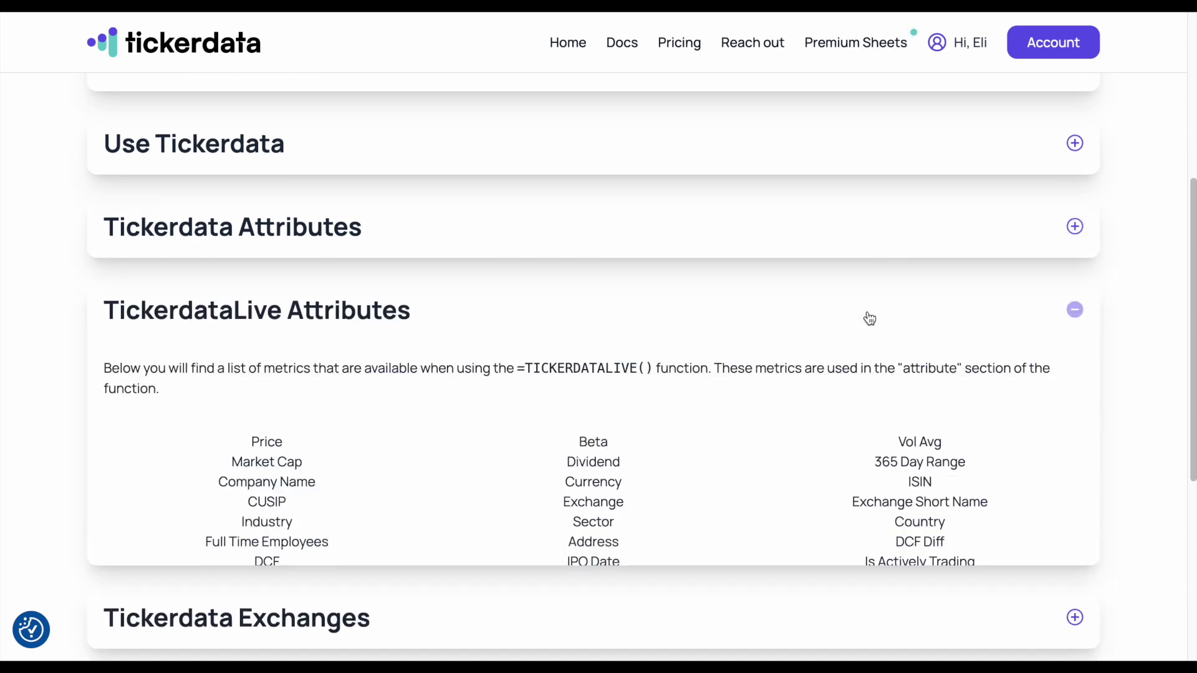
pyautogui.click(869, 318)
pyautogui.scroll(-1, 873, 289)
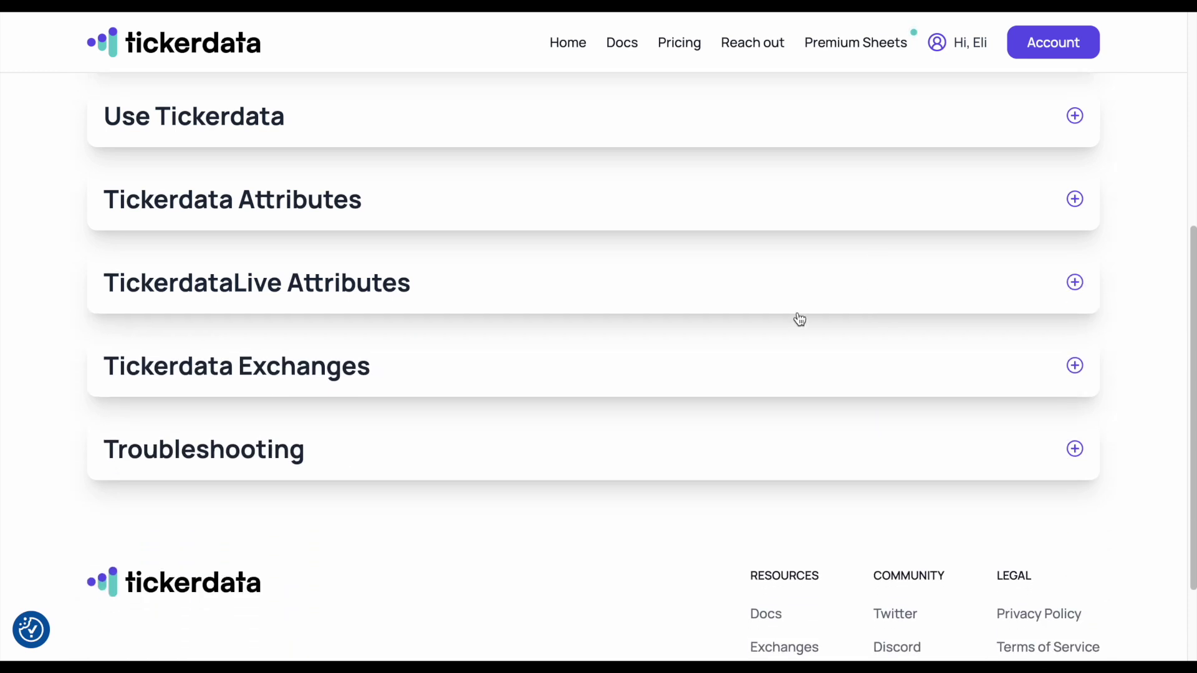
# - Open the exchanges page from the Tickerdata Exchanges documentation section and look through the table of supported exchanges
pyautogui.click(511, 375)
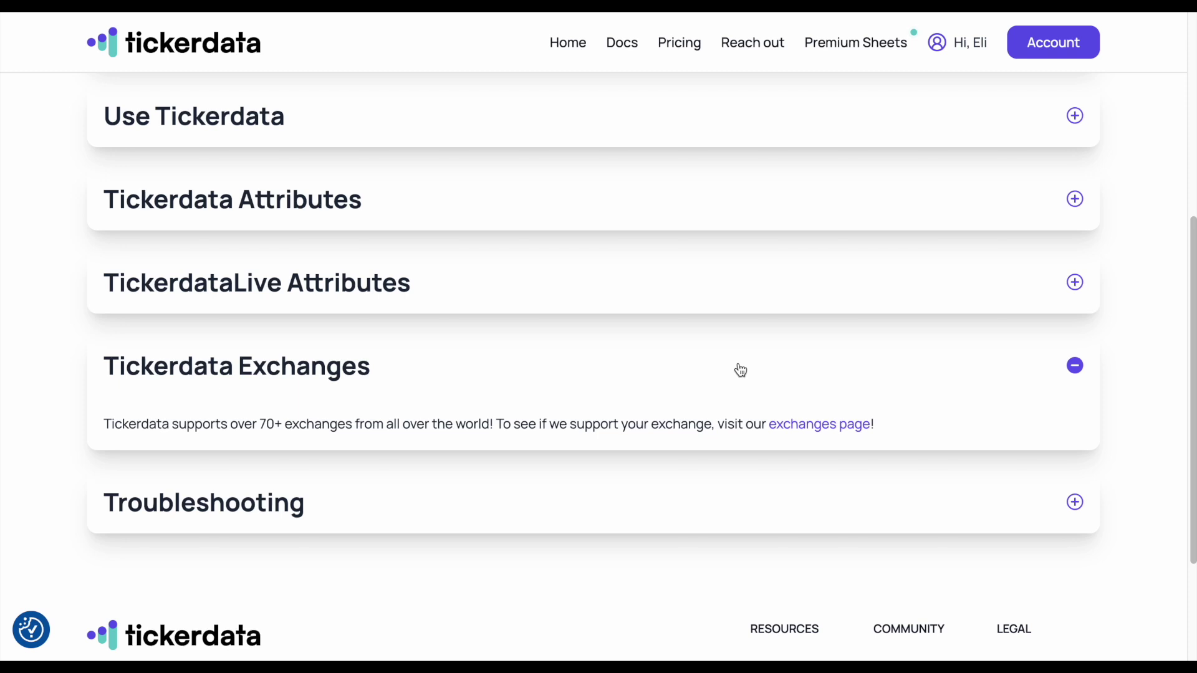
pyautogui.click(809, 425)
pyautogui.scroll(-2, 1084, 263)
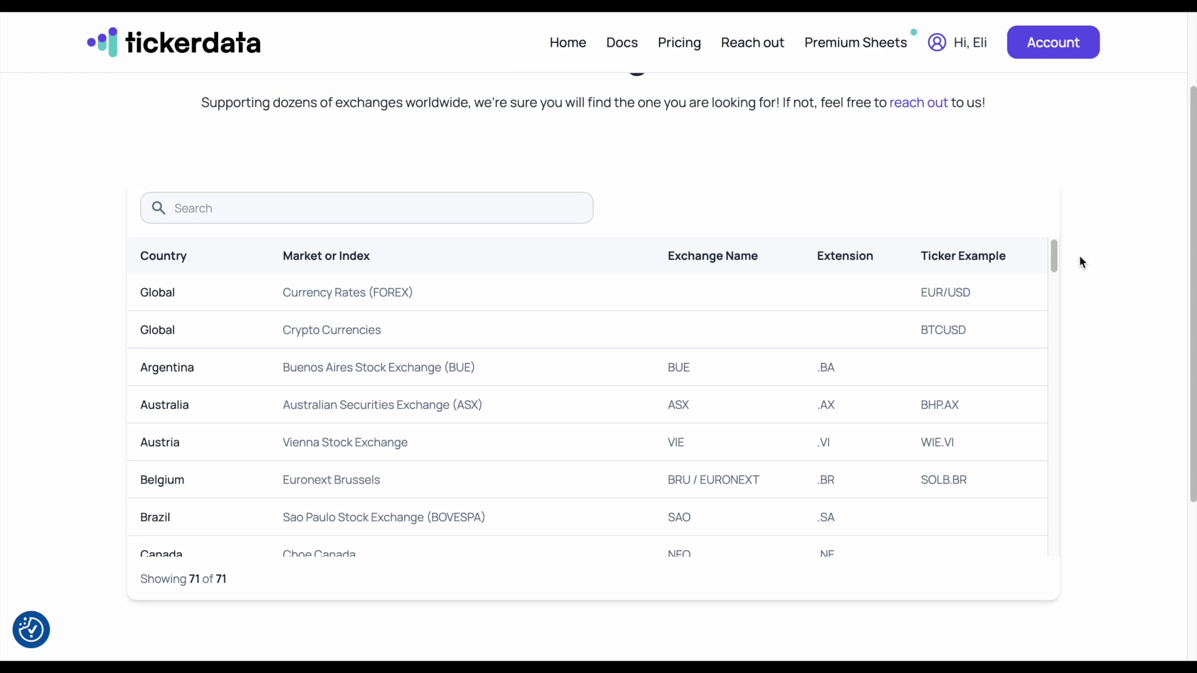
pyautogui.moveTo(1057, 254)
pyautogui.mouseDown()
pyautogui.moveTo(1054, 542)
pyautogui.moveTo(1057, 249)
pyautogui.mouseUp()
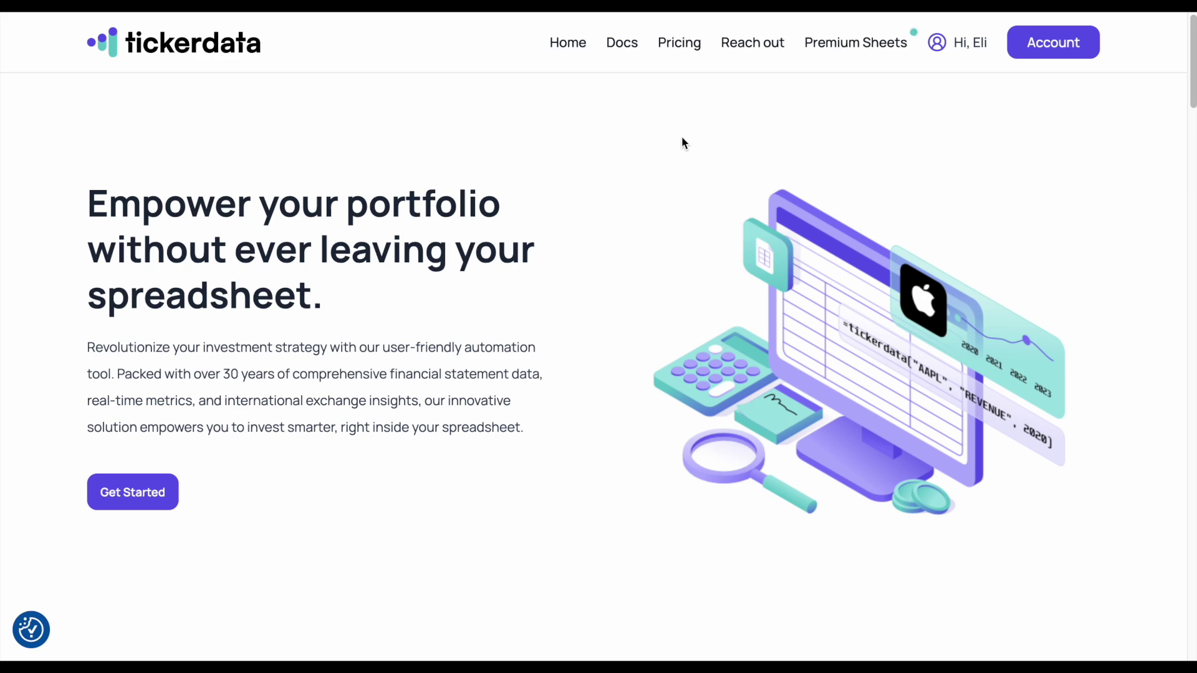
# - Open the Premium Sheets page and browse the list of pre-built spreadsheet templates
pyautogui.click(861, 45)
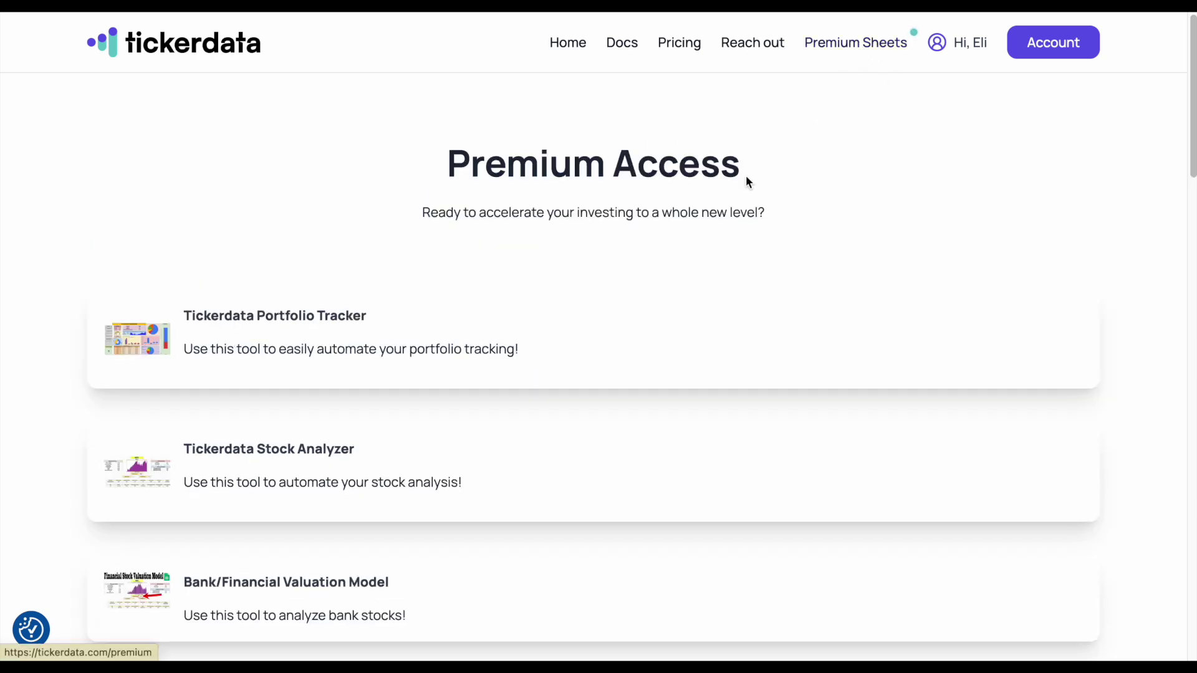
pyautogui.scroll(-10, 708, 278)
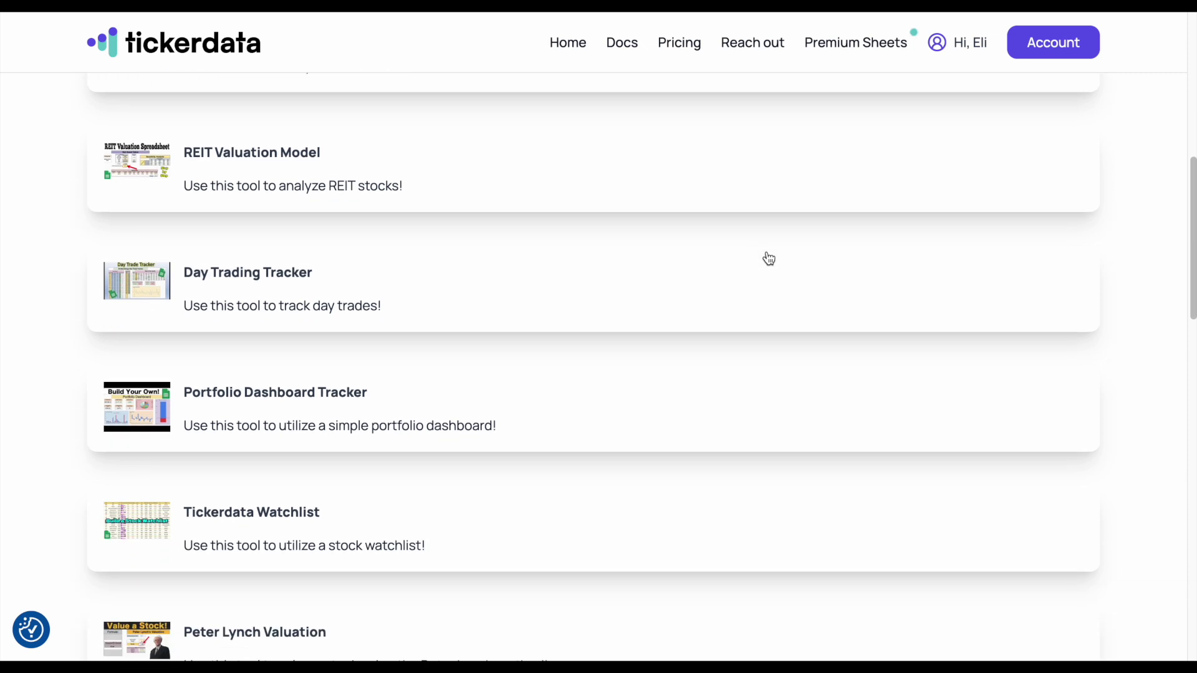
pyautogui.scroll(-12, 768, 262)
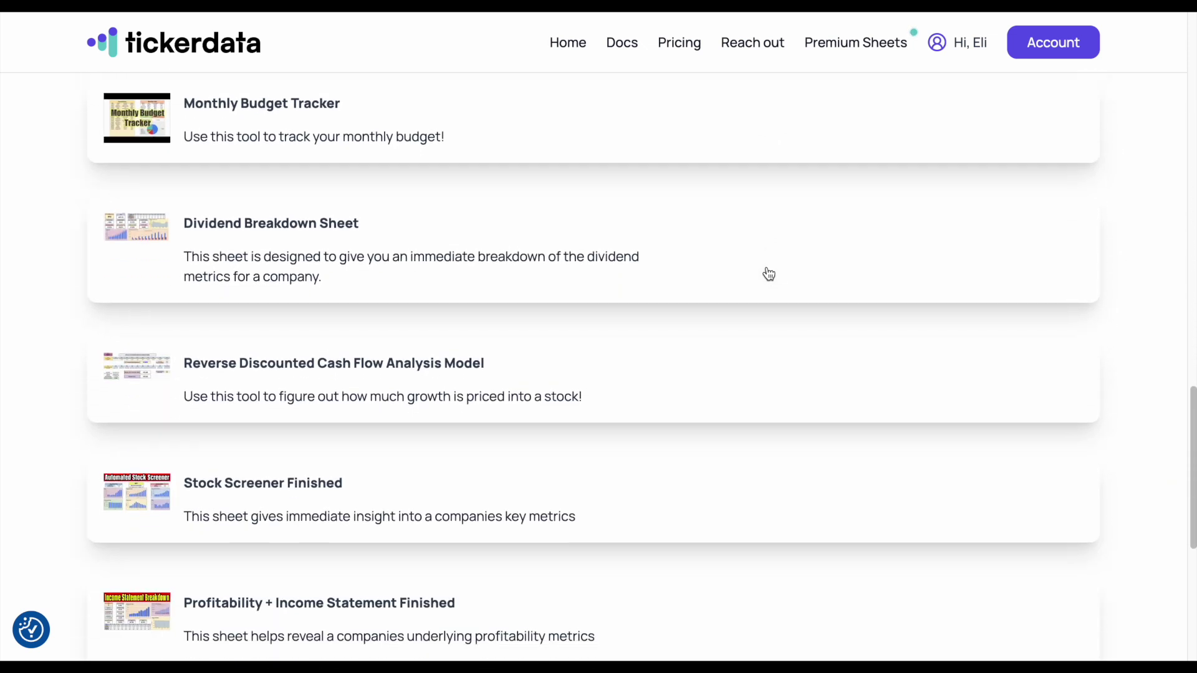
# - Look through the rest of the premium templates and open the Dividend Breakdown Sheet in Google Sheets
pyautogui.scroll(-3, 769, 274)
pyautogui.scroll(3, 769, 274)
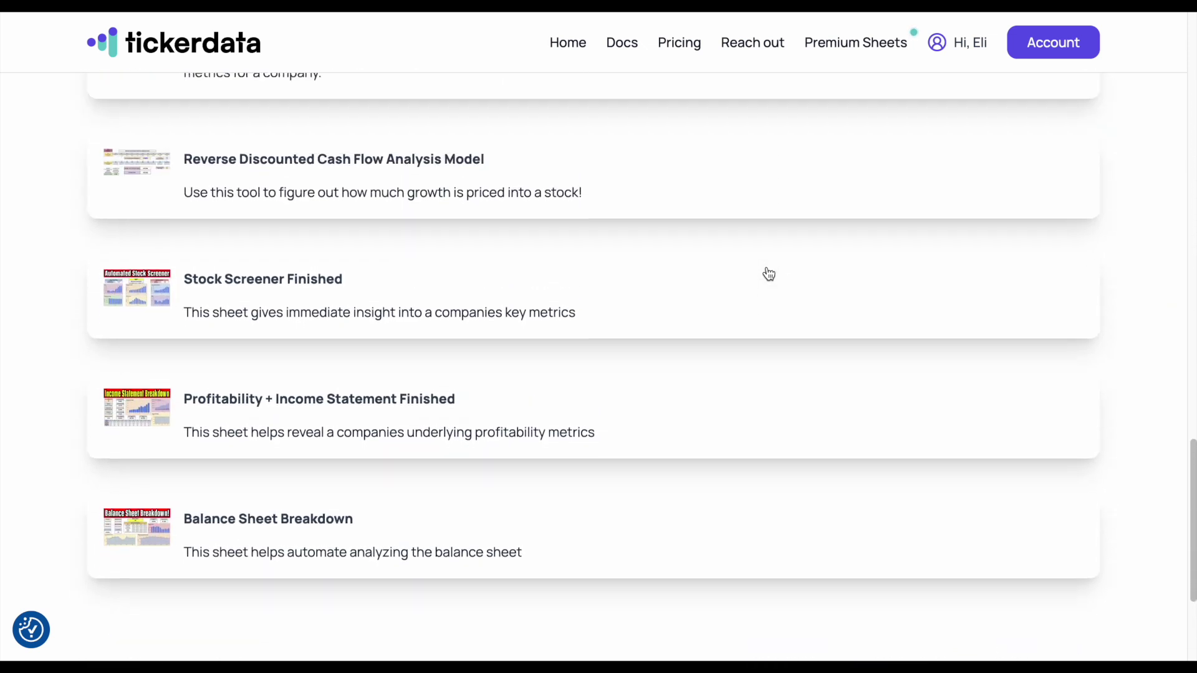
pyautogui.scroll(2, 768, 274)
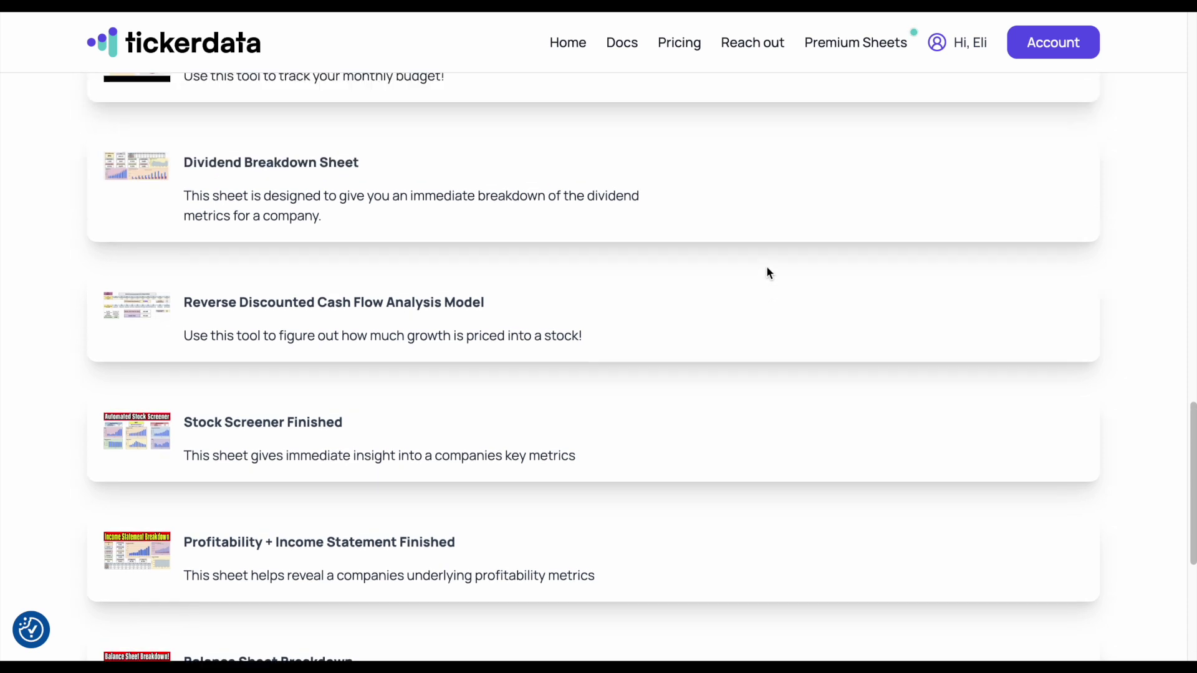
pyautogui.scroll(2, 766, 268)
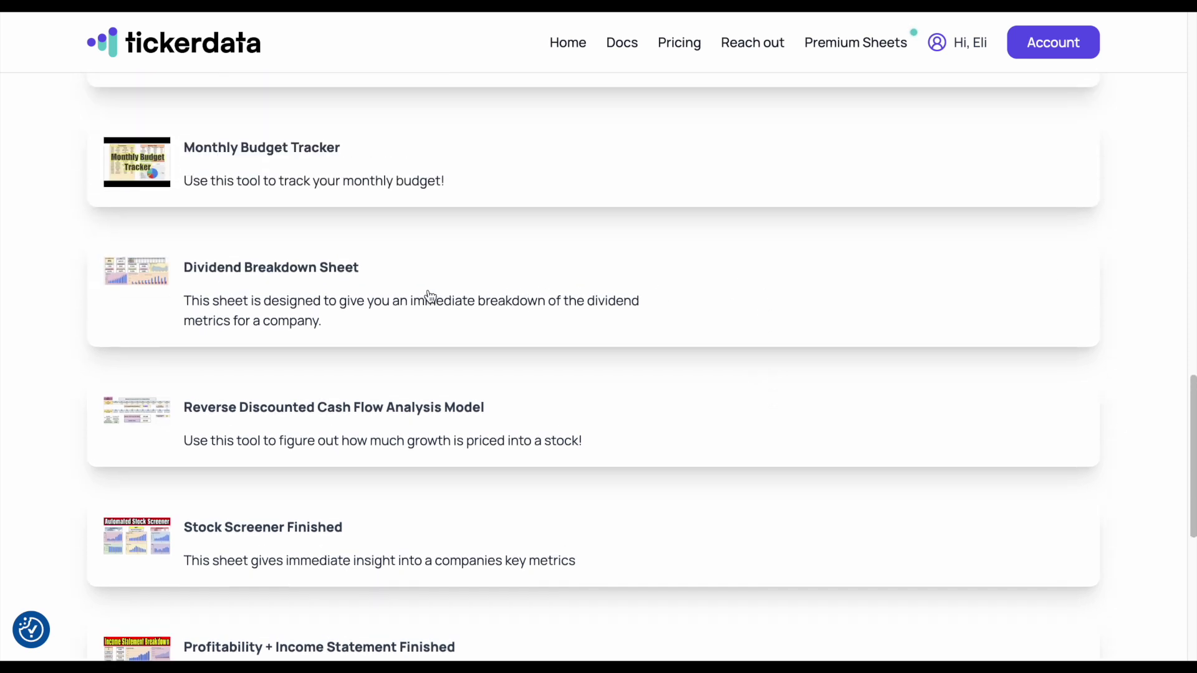
pyautogui.click(227, 300)
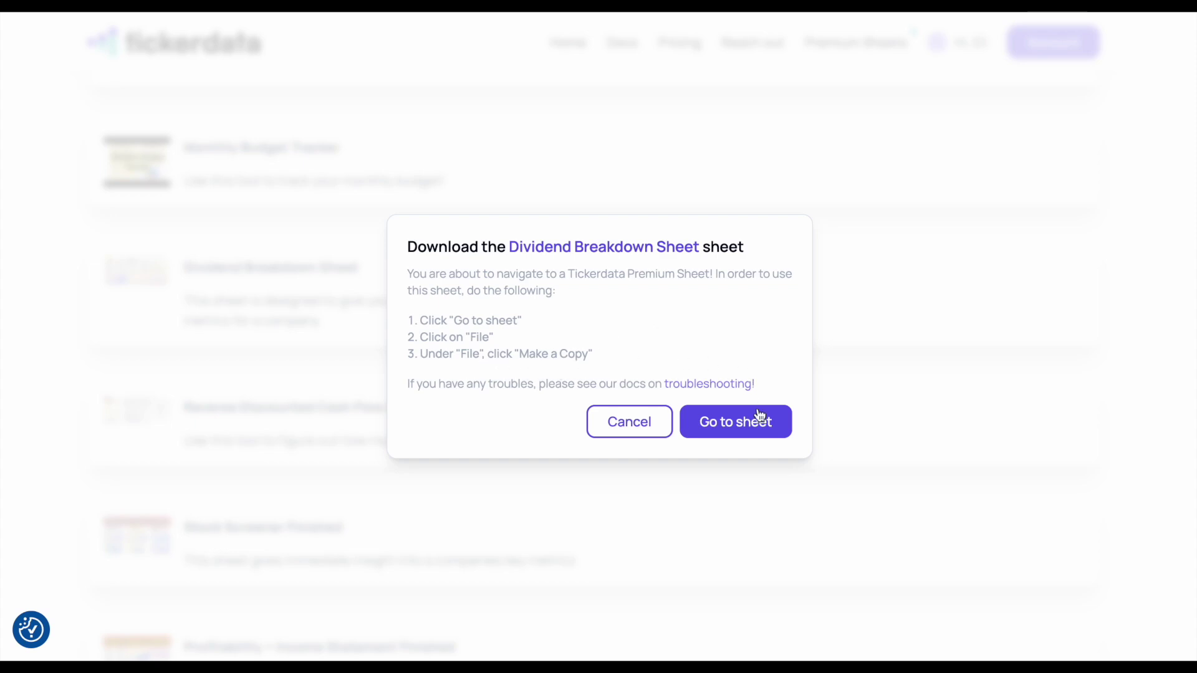
pyautogui.click(747, 426)
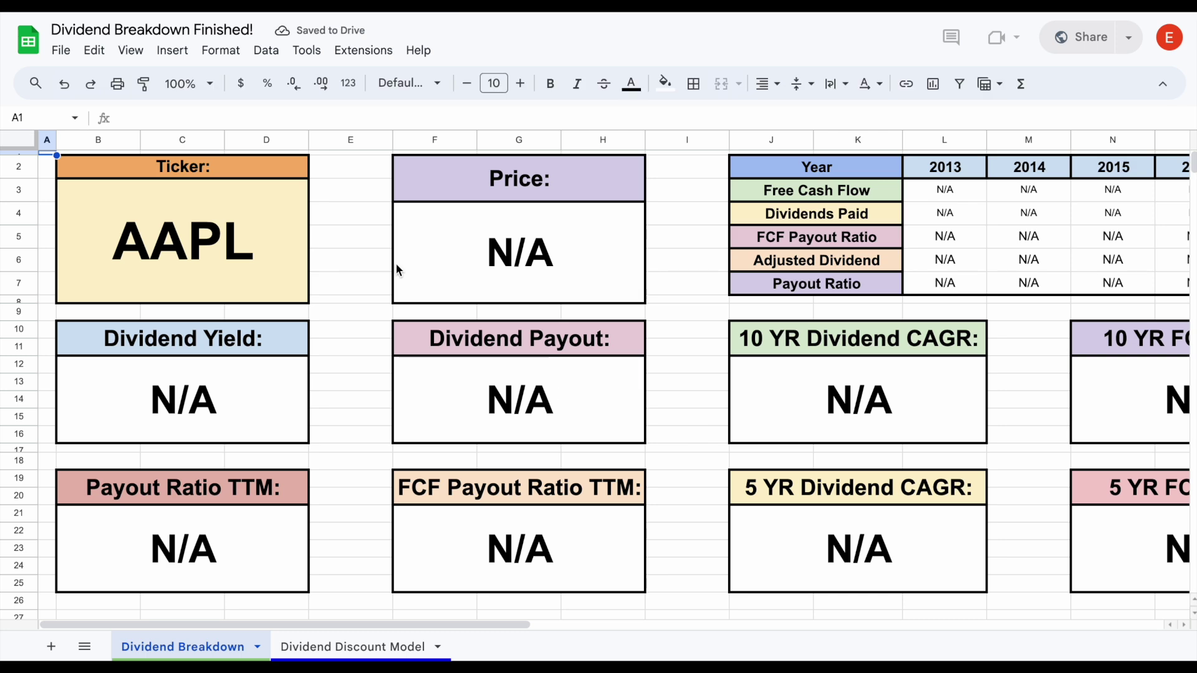
# - Set the sheet's zoom to 60% and make a copy of the spreadsheet in My Drive, keeping the suggested name
pyautogui.click(190, 83)
pyautogui.write('60')
pyautogui.press('Return')
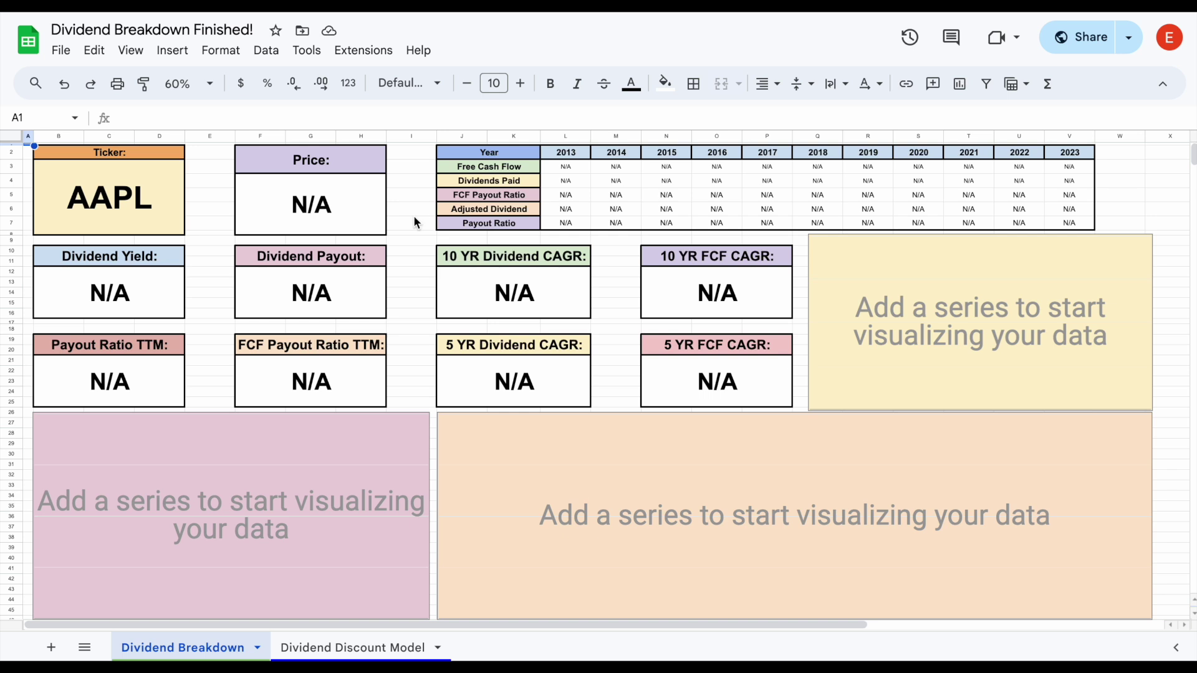
pyautogui.click(65, 57)
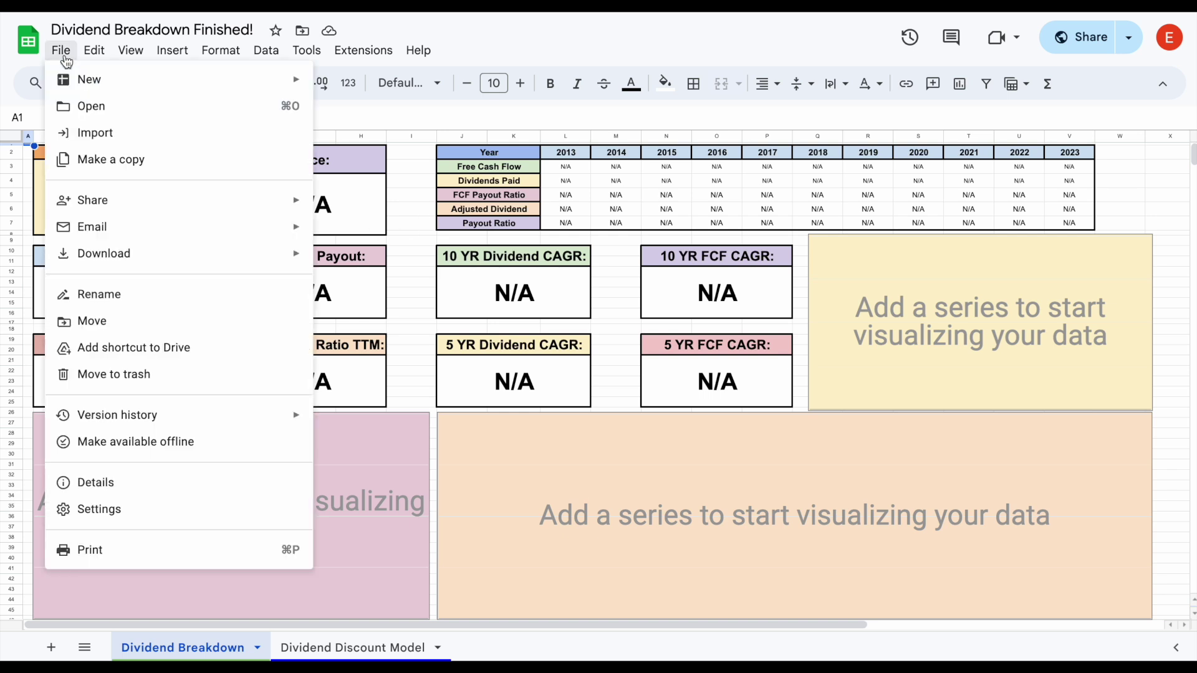
pyautogui.click(110, 159)
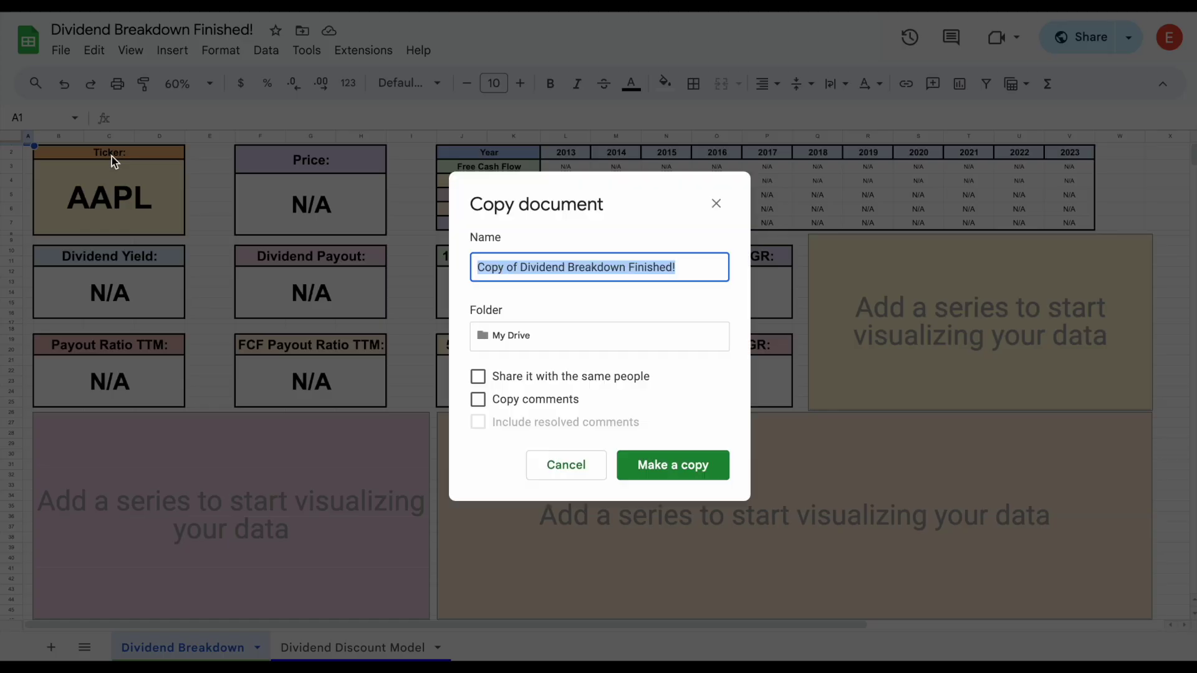
pyautogui.click(679, 467)
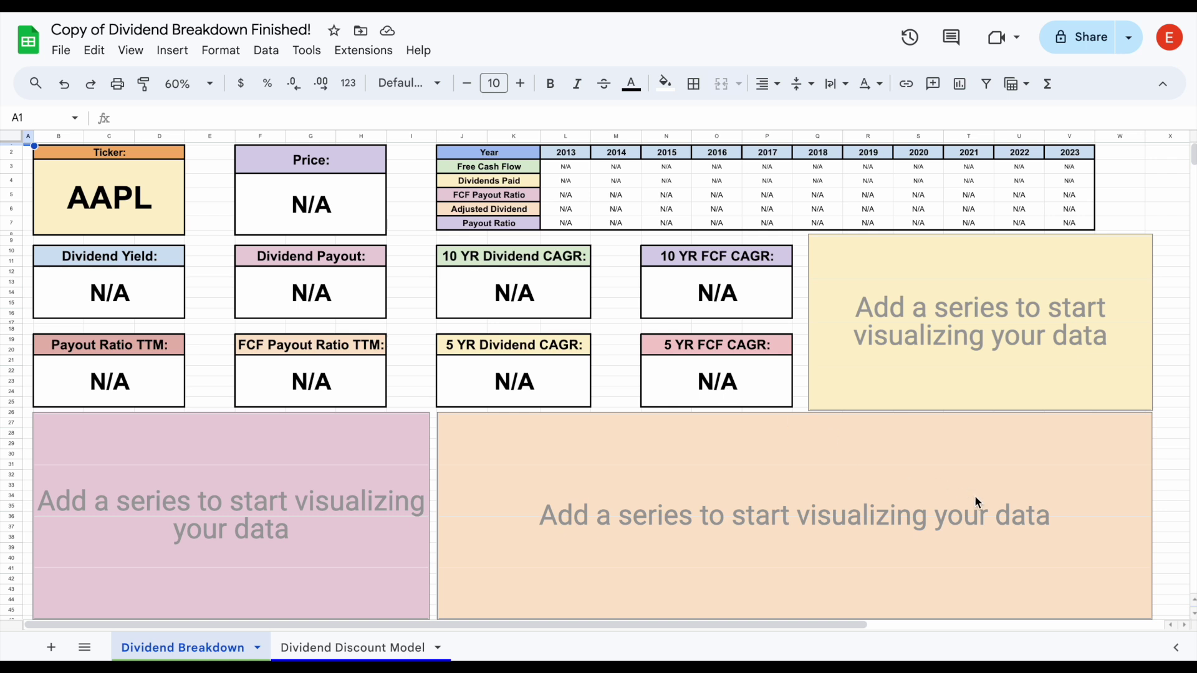
# - Open the add-ons marketplace from the copied spreadsheet and search for tickerdata
pyautogui.click(376, 55)
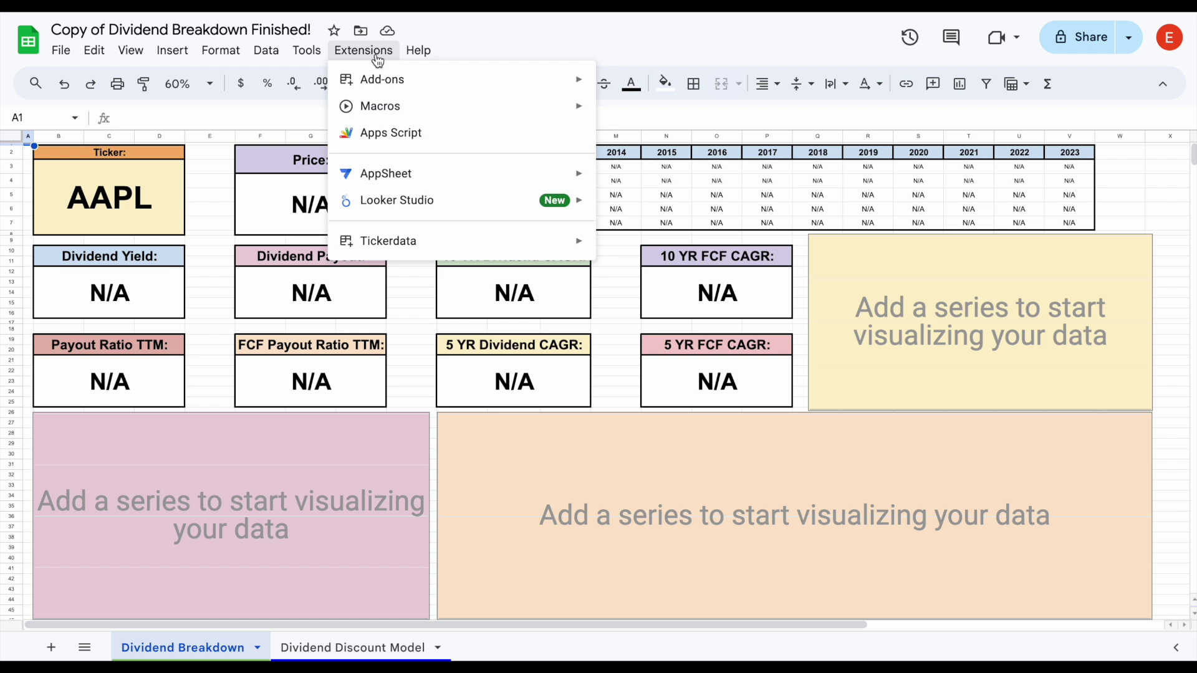
pyautogui.moveTo(449, 245)
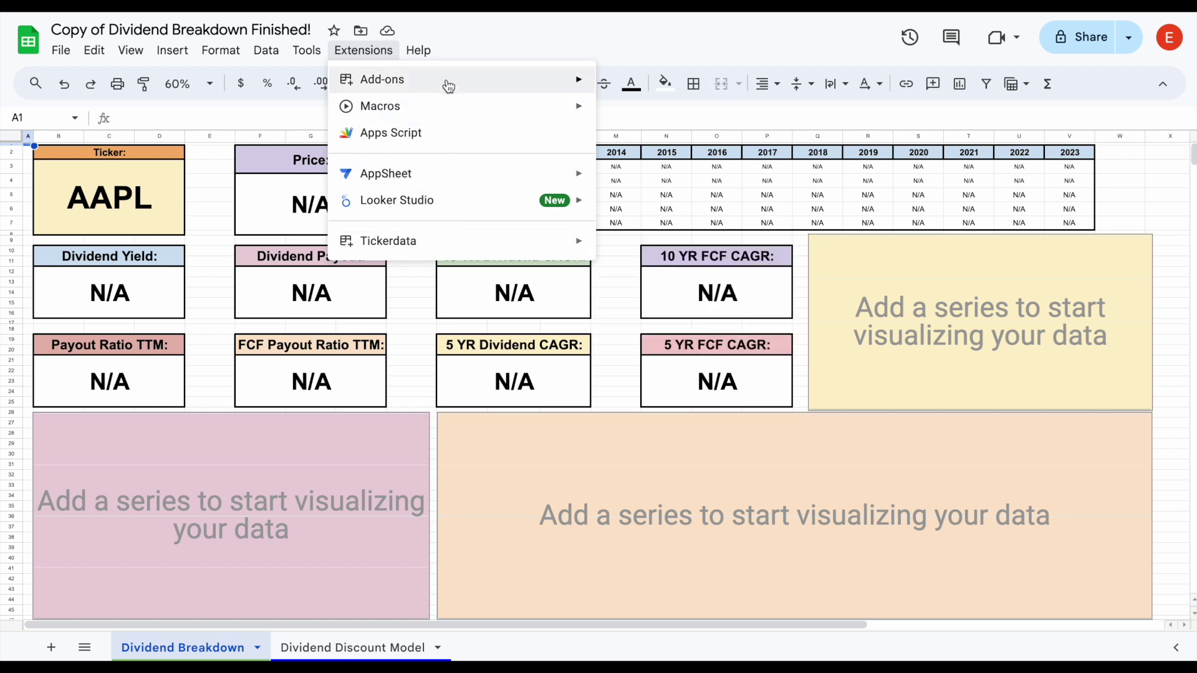
pyautogui.moveTo(475, 85)
pyautogui.click(617, 86)
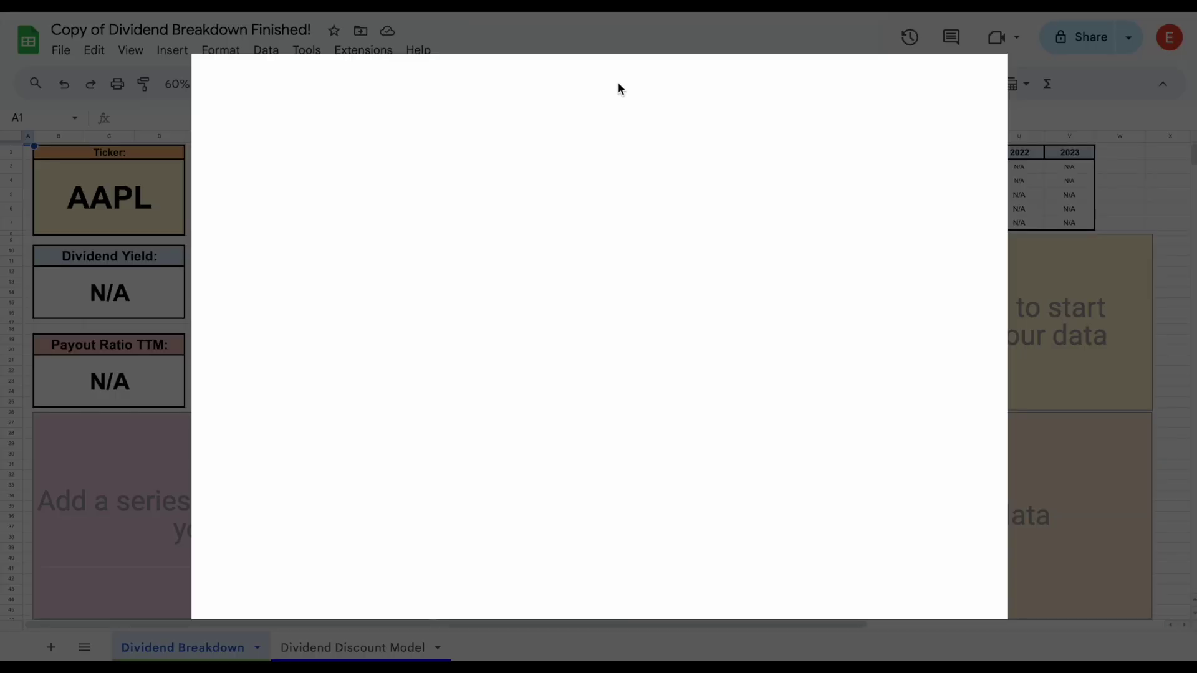
pyautogui.write('tickerdata')
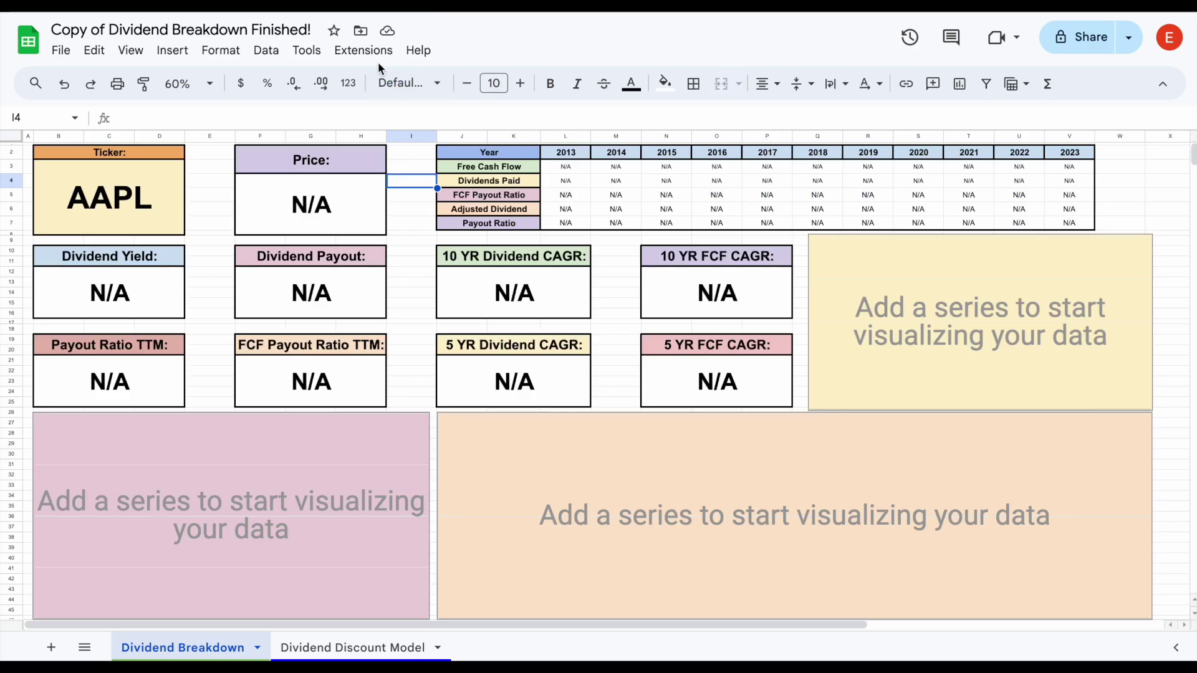
pyautogui.click(374, 53)
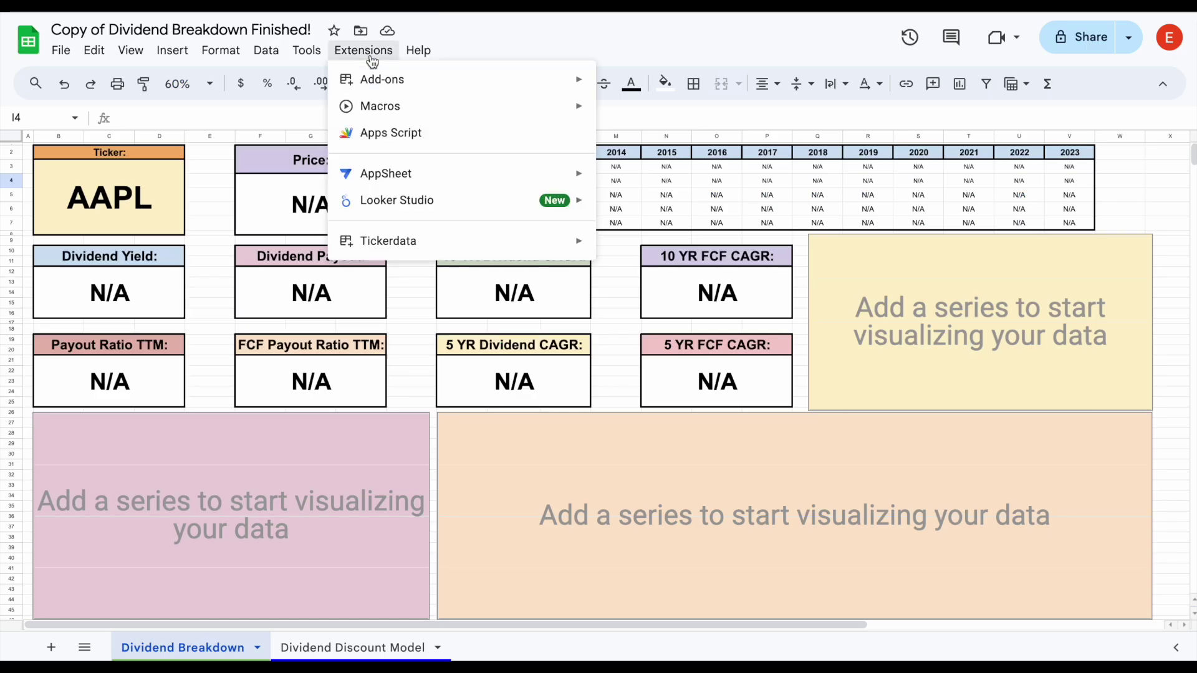
pyautogui.moveTo(488, 249)
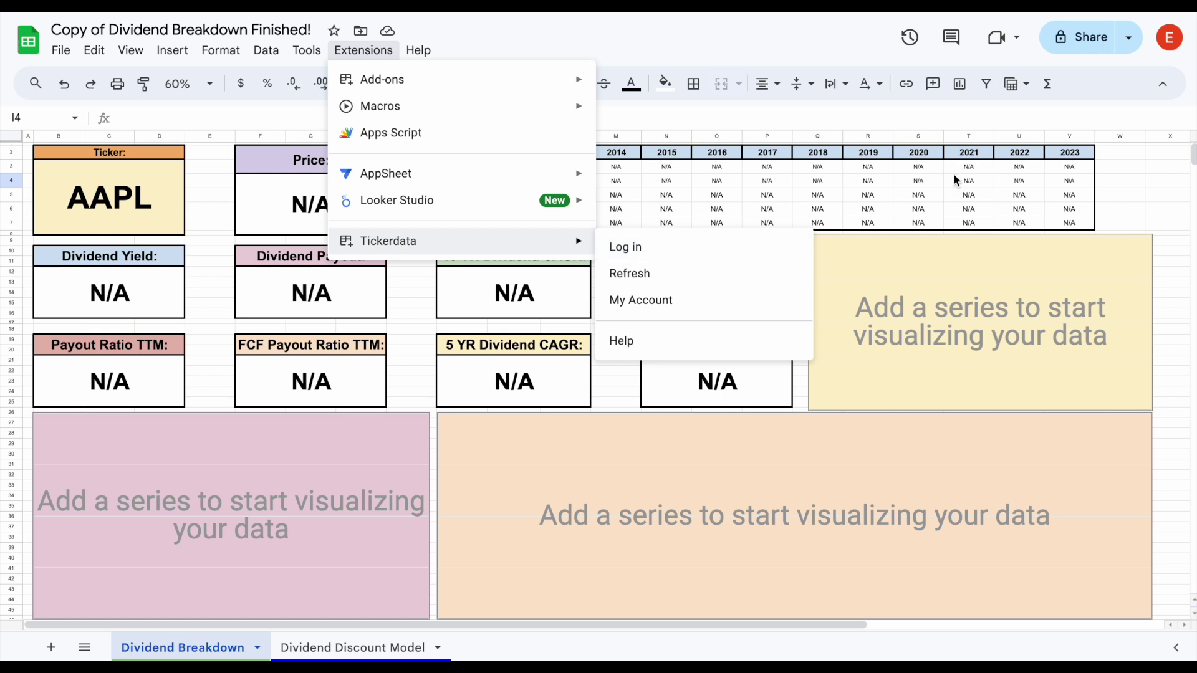
pyautogui.click(1167, 65)
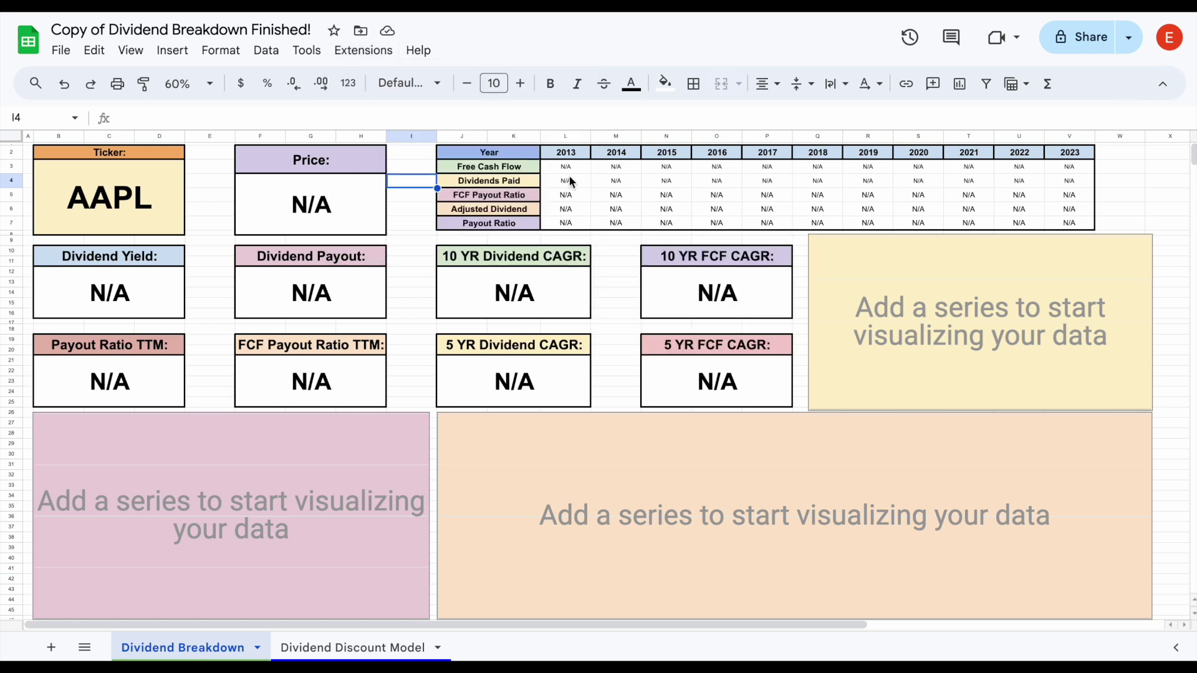
# - Log in to the Tickerdata extension in the copied spreadsheet and refresh the data on returning to the sheet
pyautogui.click(364, 50)
pyautogui.moveTo(413, 92)
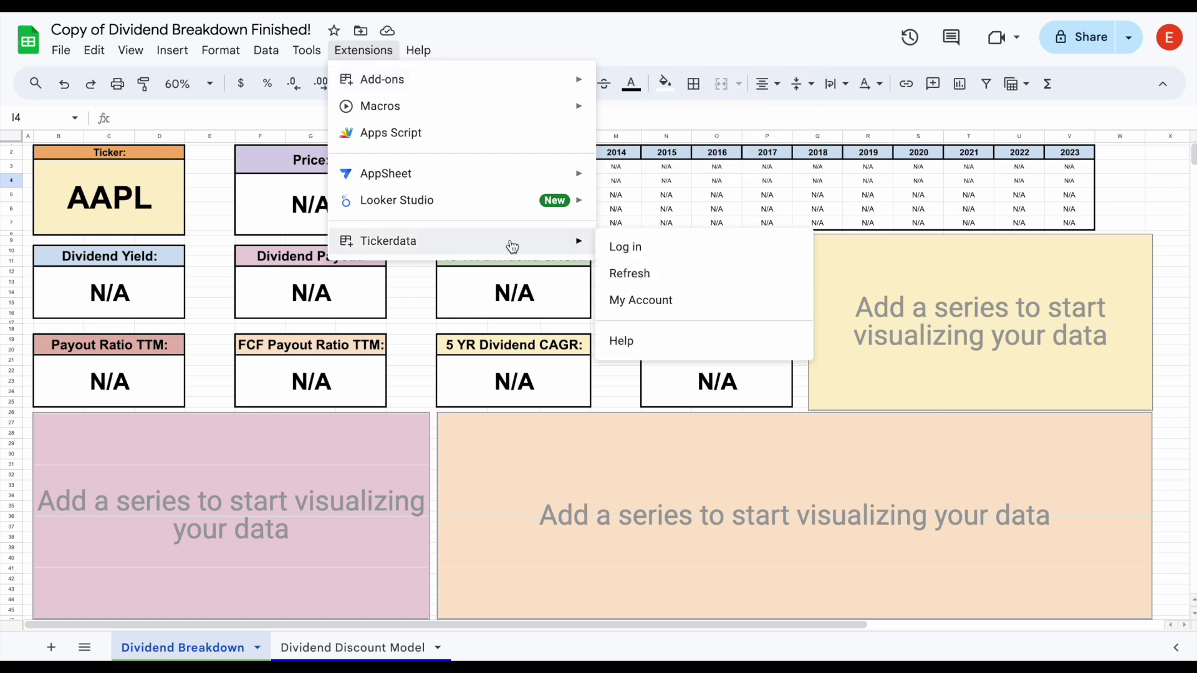
pyautogui.click(664, 256)
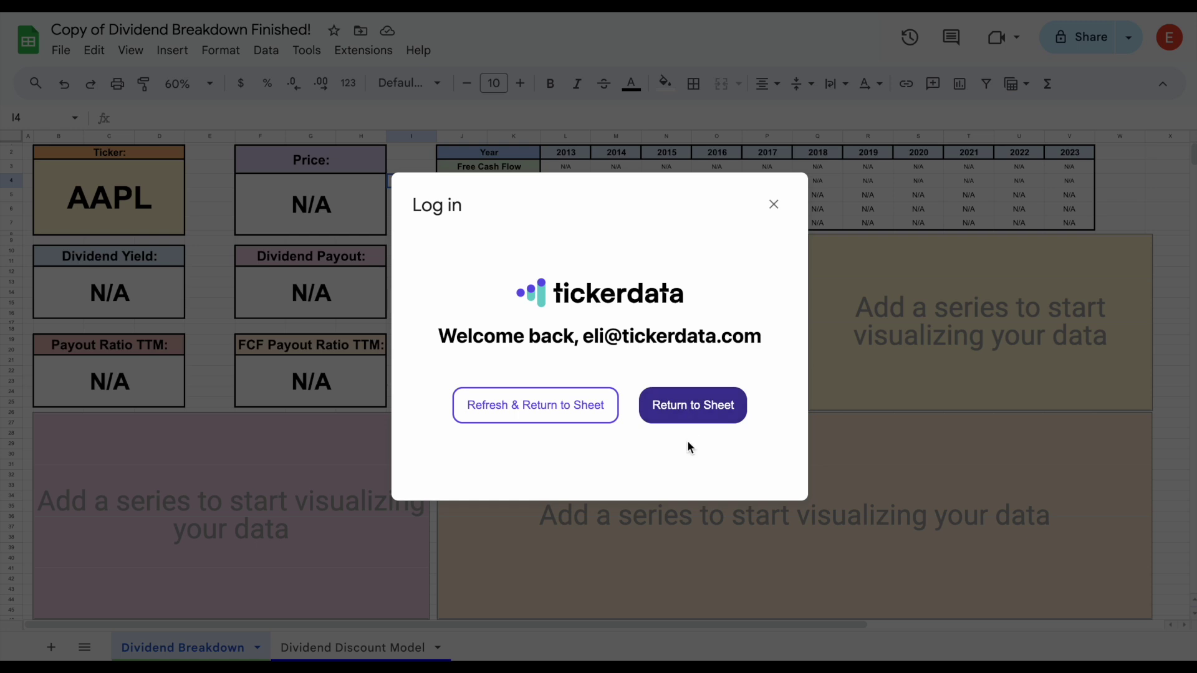
pyautogui.click(522, 413)
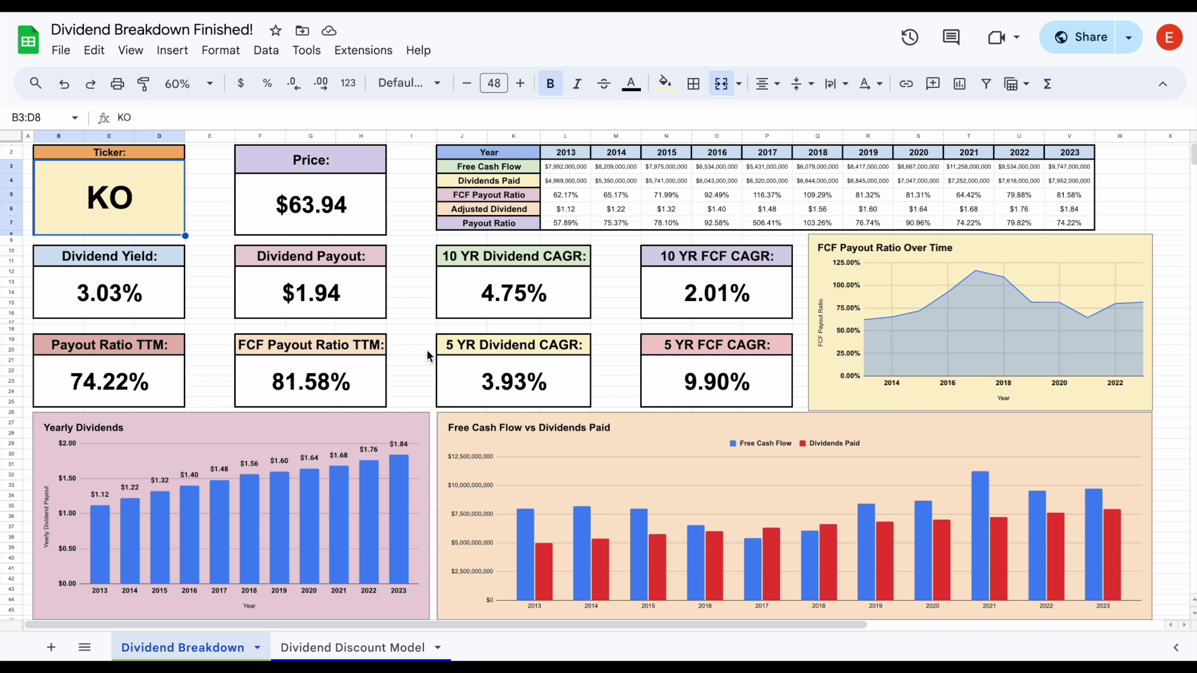
# - Set the ticker on the Dividend Breakdown sheet to PEP
pyautogui.click(530, 446)
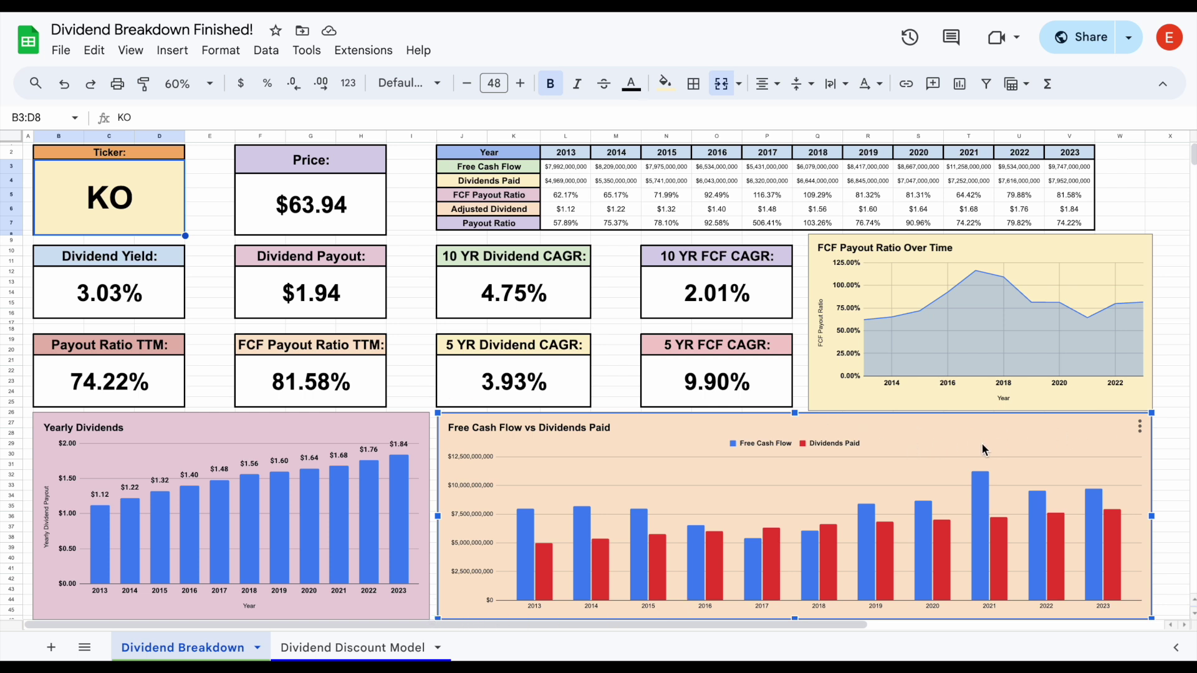
pyautogui.click(125, 206)
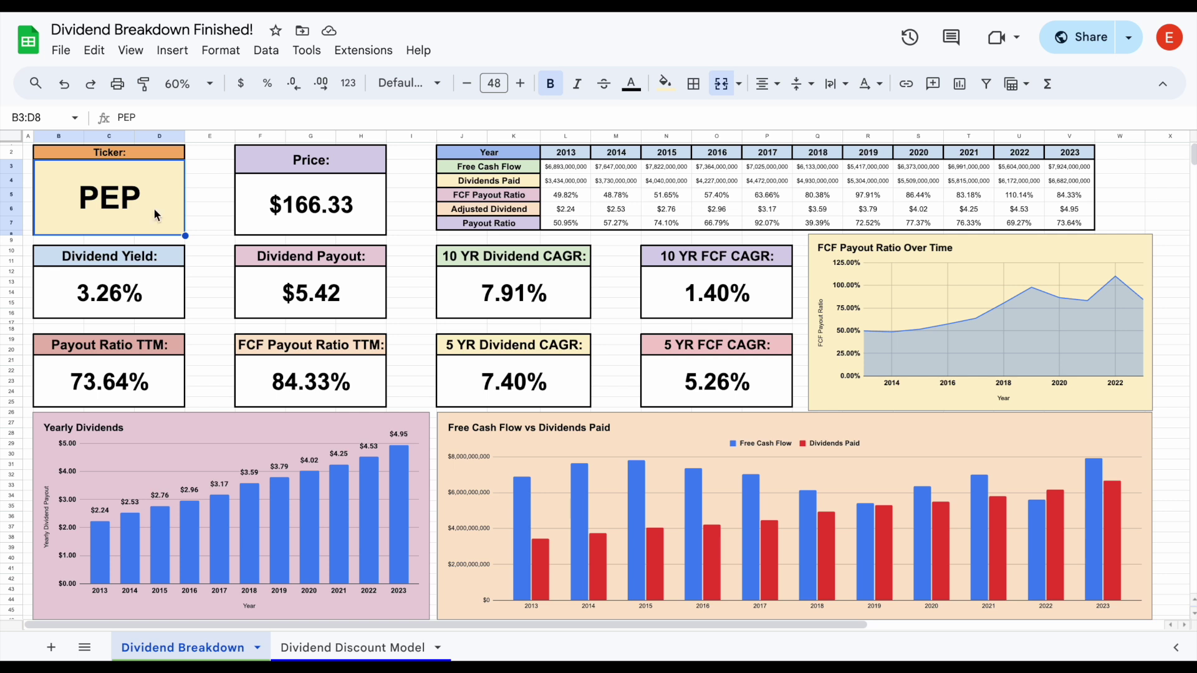
pyautogui.click(363, 49)
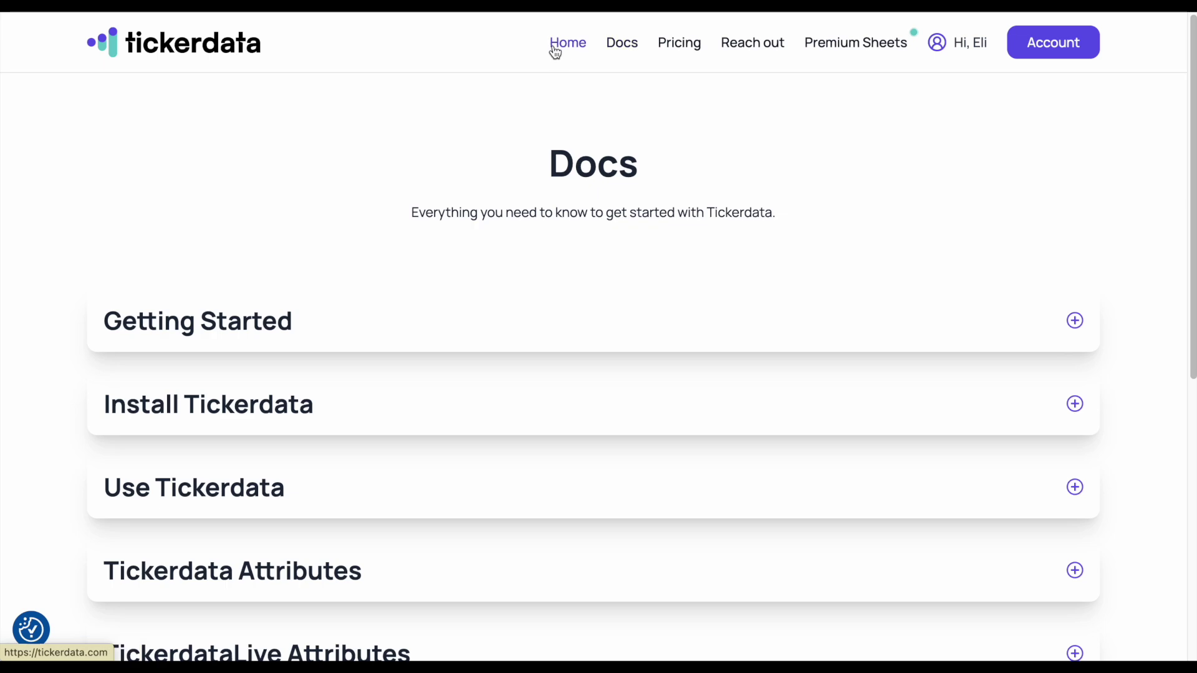
# - Switch to the Tickerdata website, read the Troubleshooting section of the docs, and open the contact page
pyautogui.click(556, 45)
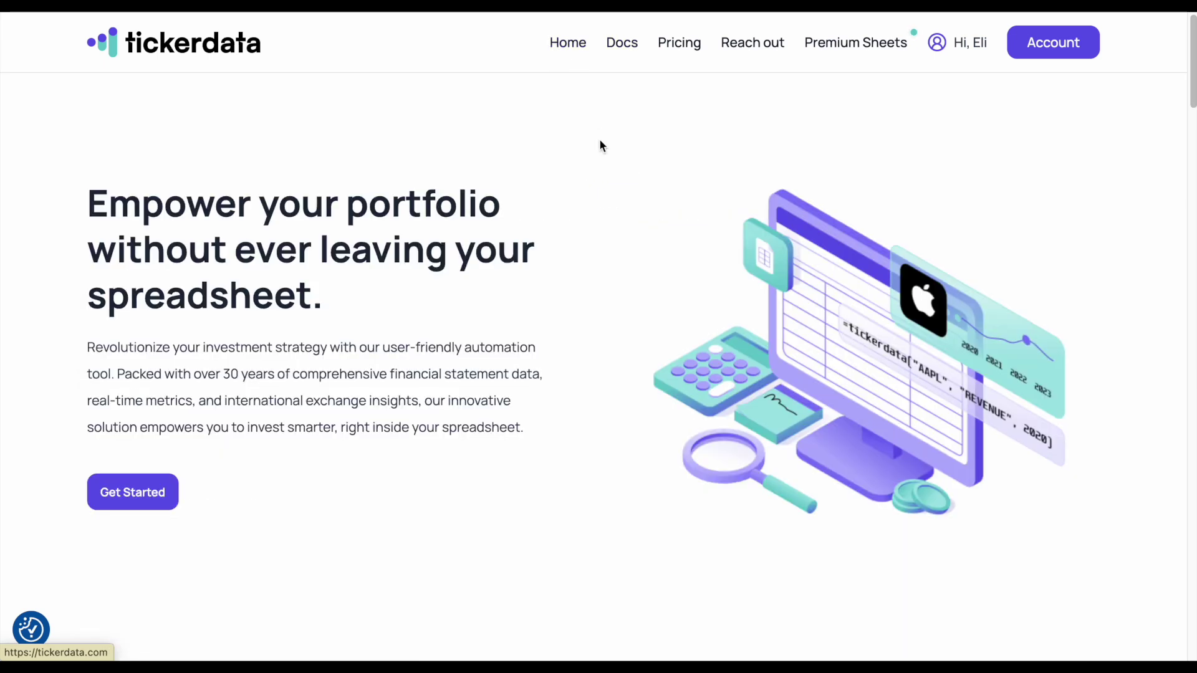
pyautogui.click(623, 53)
pyautogui.scroll(-5, 402, 286)
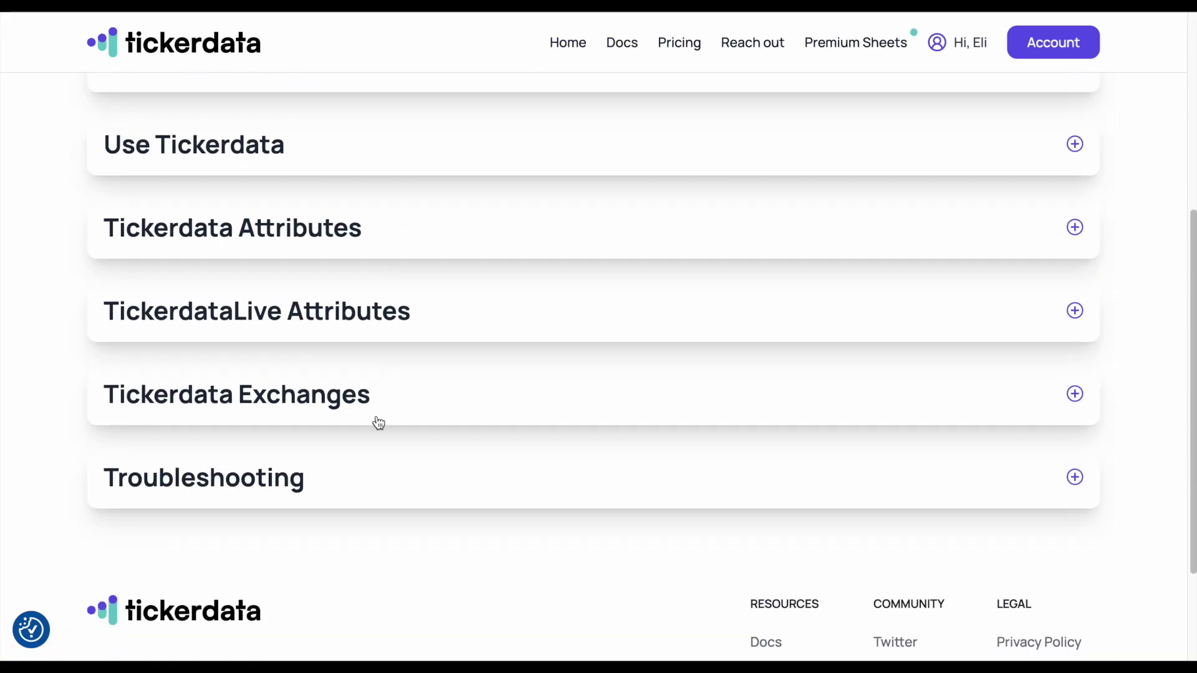
pyautogui.click(383, 474)
pyautogui.scroll(-5, 567, 229)
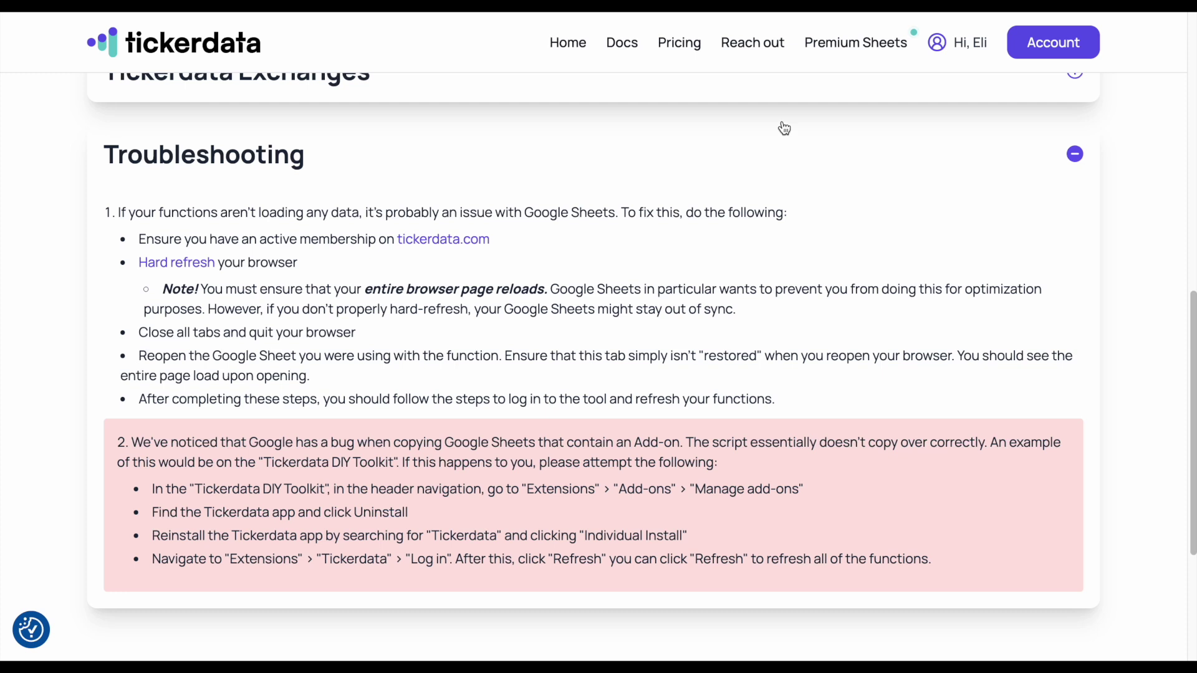
pyautogui.click(760, 45)
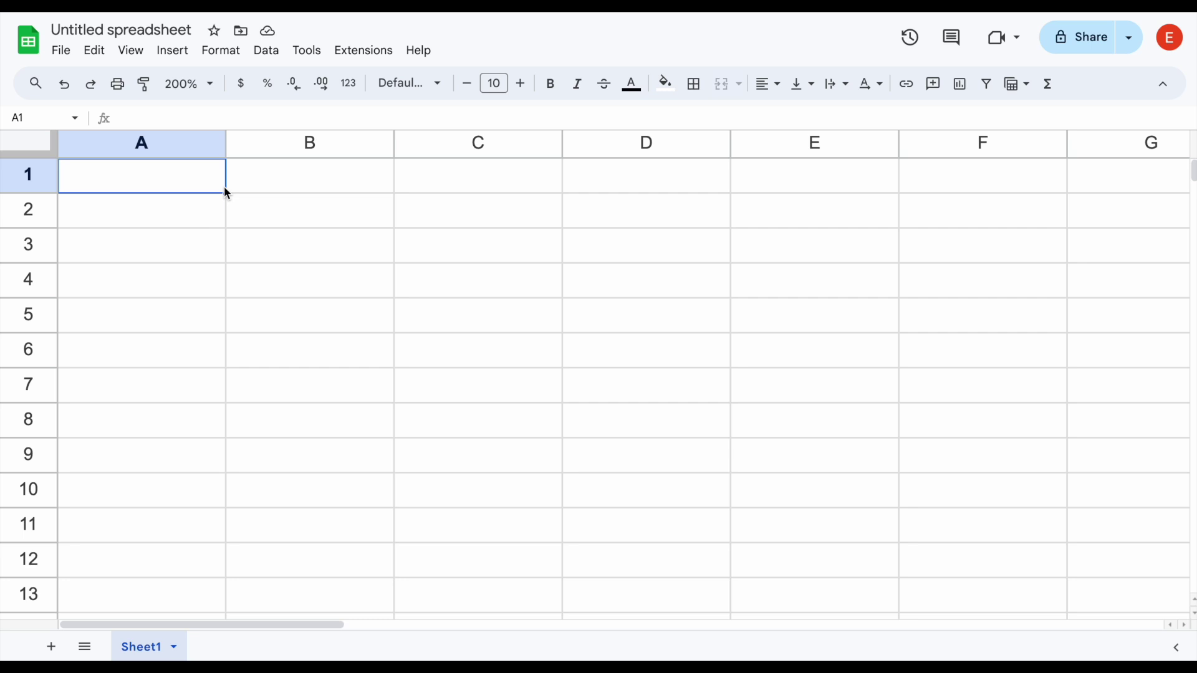
# - Switch to the blank Untitled spreadsheet and begin a formula in cell B2 with =tick
pyautogui.click(319, 214)
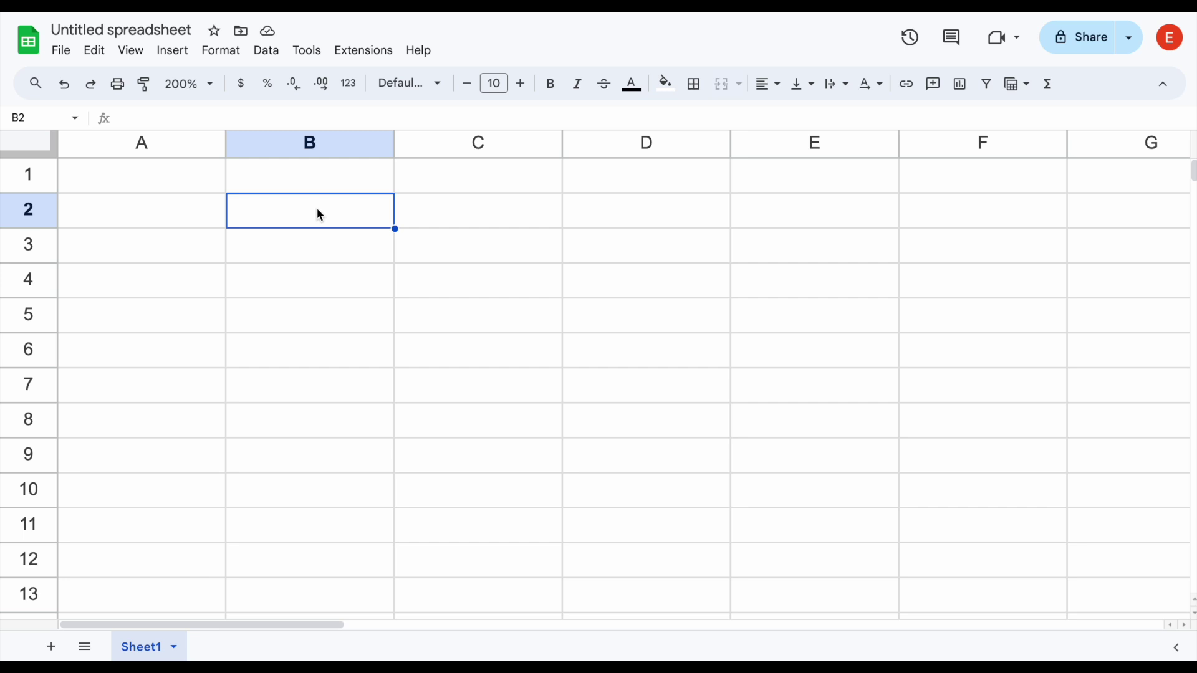
pyautogui.write('=tick')
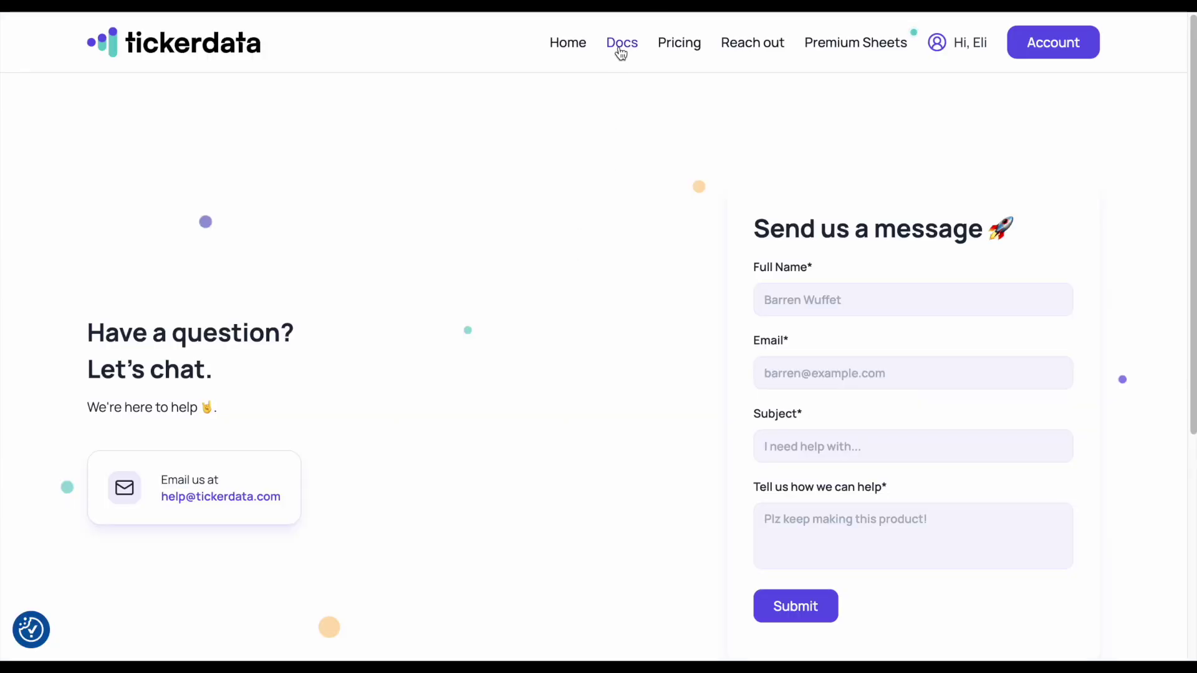
# - Return to the Tickerdata docs, expand TickerdataLive Attributes, and read the function instructions under Use Tickerdata
pyautogui.click(621, 45)
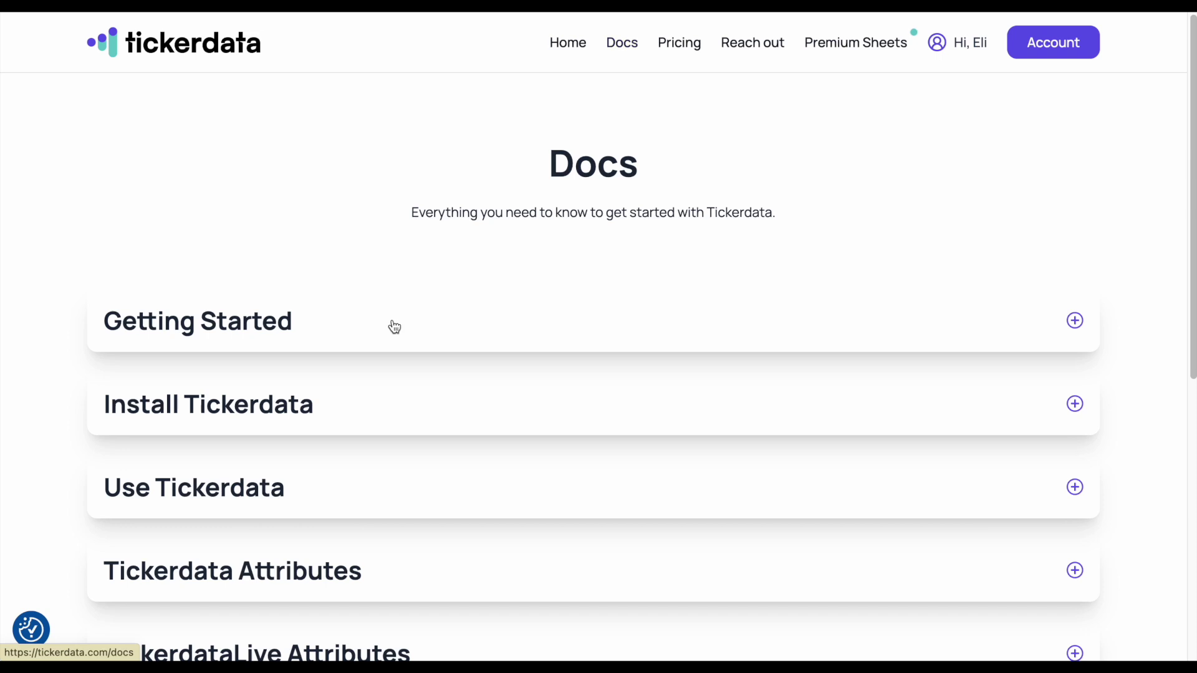
pyautogui.scroll(-3, 390, 326)
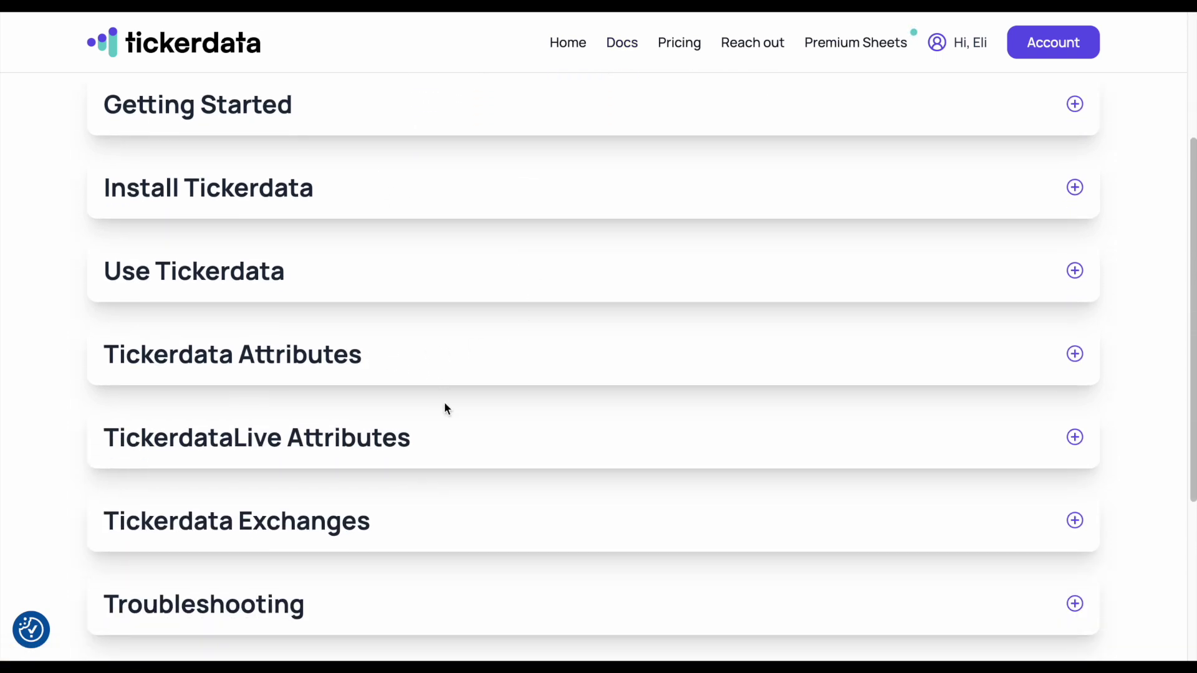
pyautogui.click(416, 443)
pyautogui.click(431, 443)
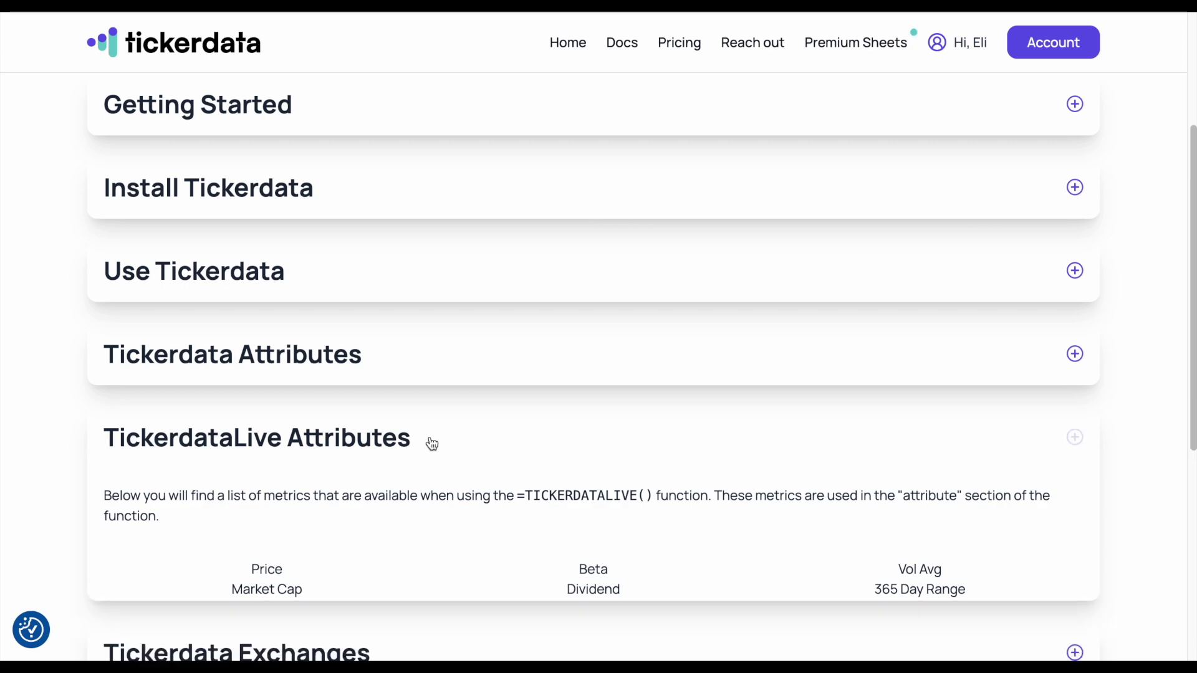
pyautogui.click(406, 293)
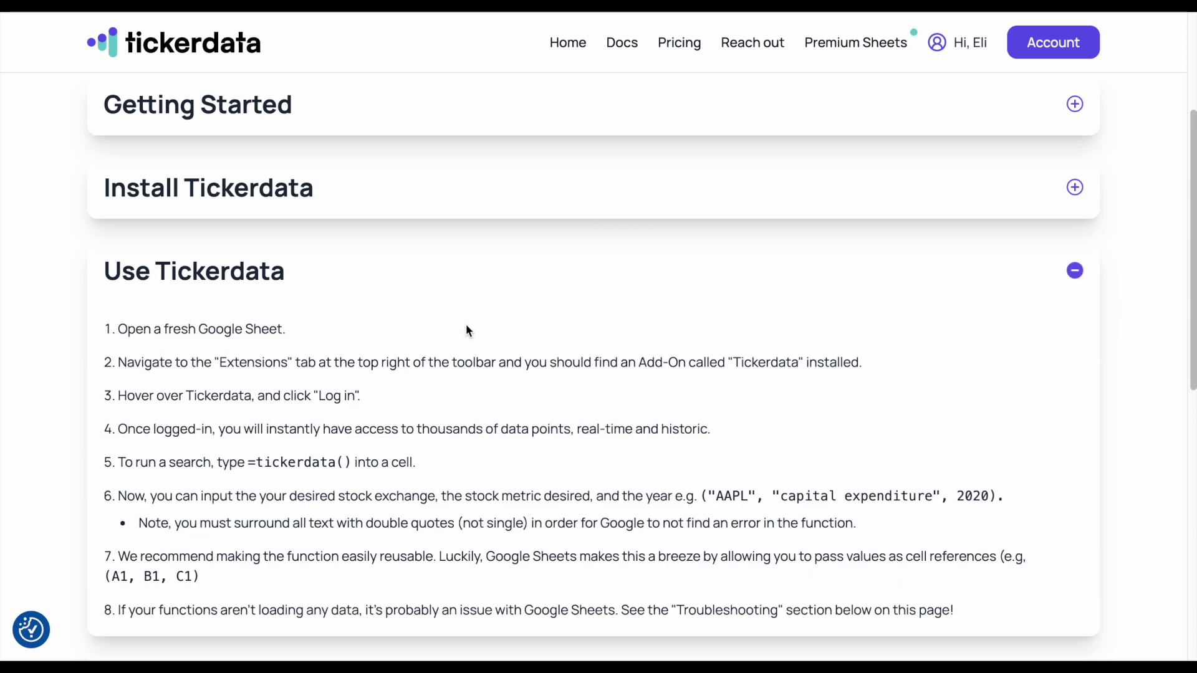
pyautogui.scroll(-2, 525, 334)
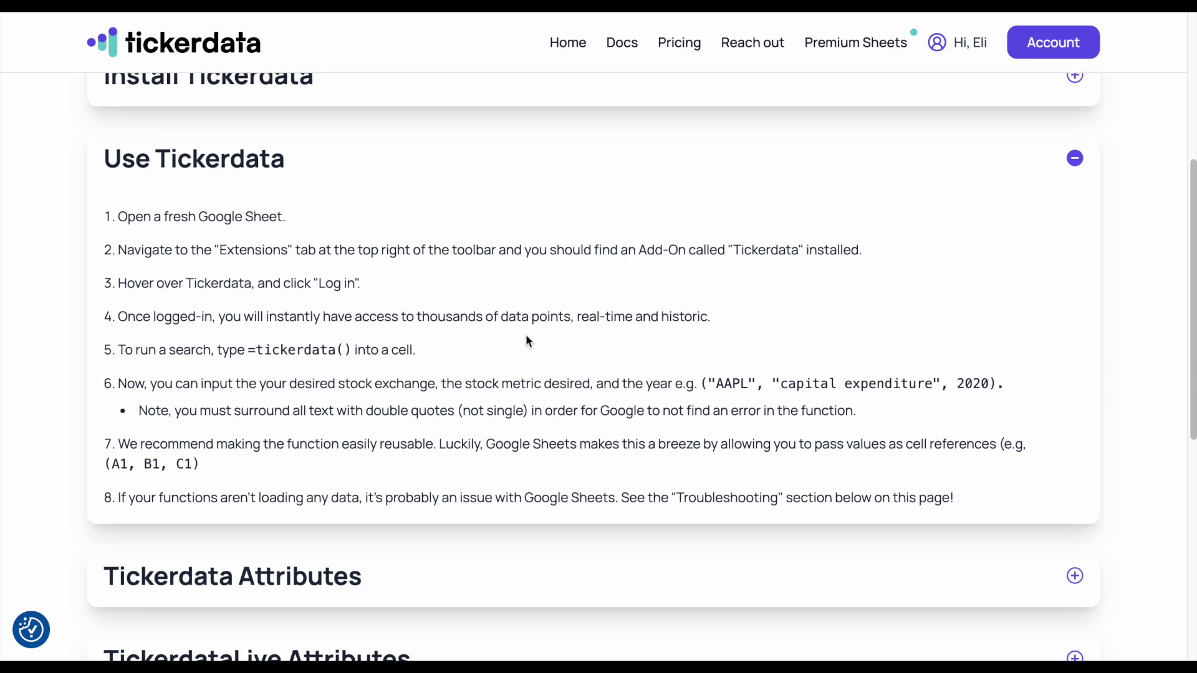
pyautogui.scroll(-1, 526, 341)
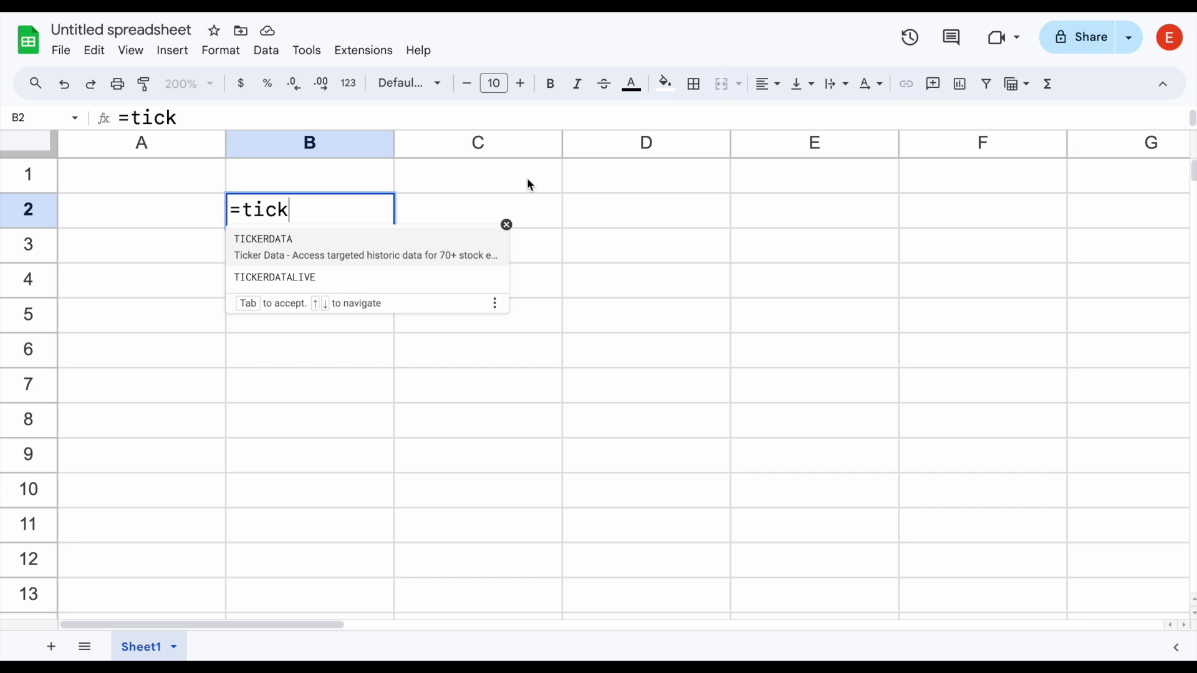
# - Complete the formula in cell B2 as =TICKERDATA("AAPL","revenue",2008)
pyautogui.click(351, 253)
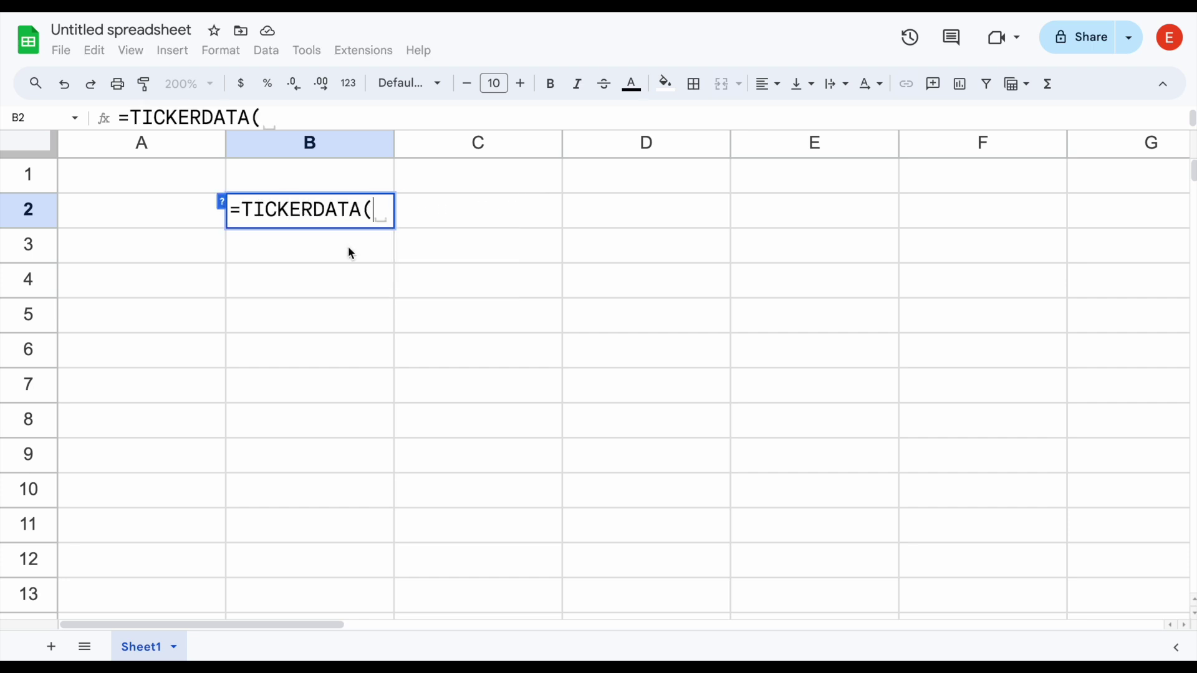
pyautogui.write('"AAPL')
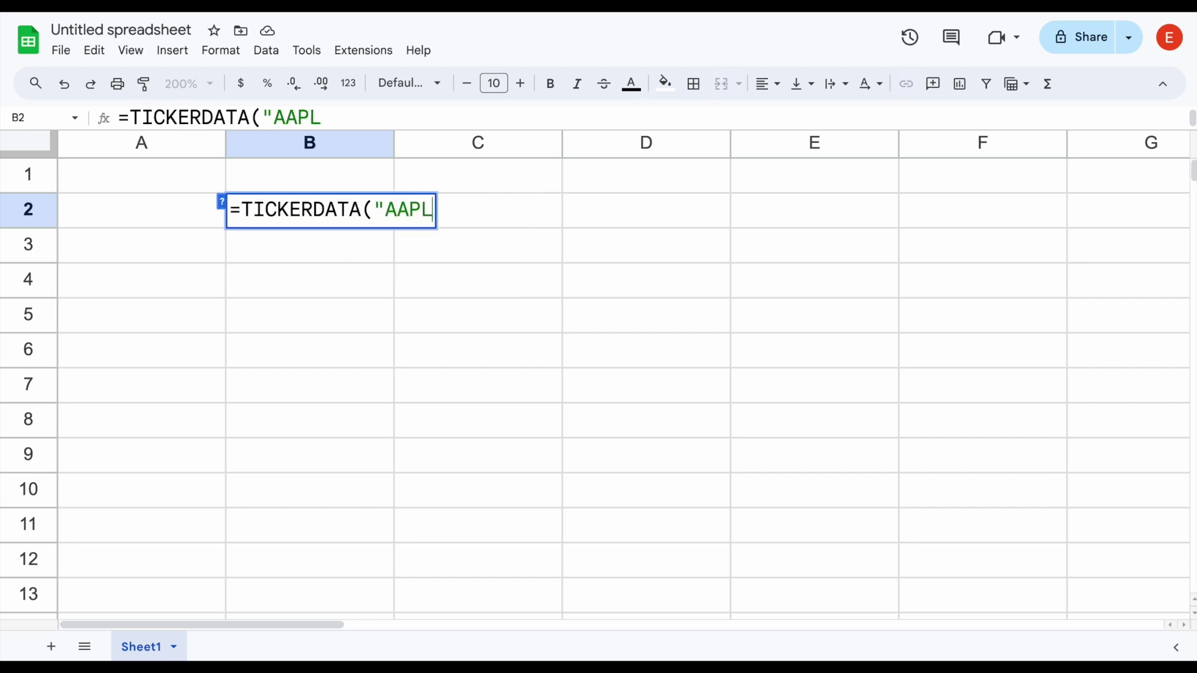
pyautogui.write('", ')
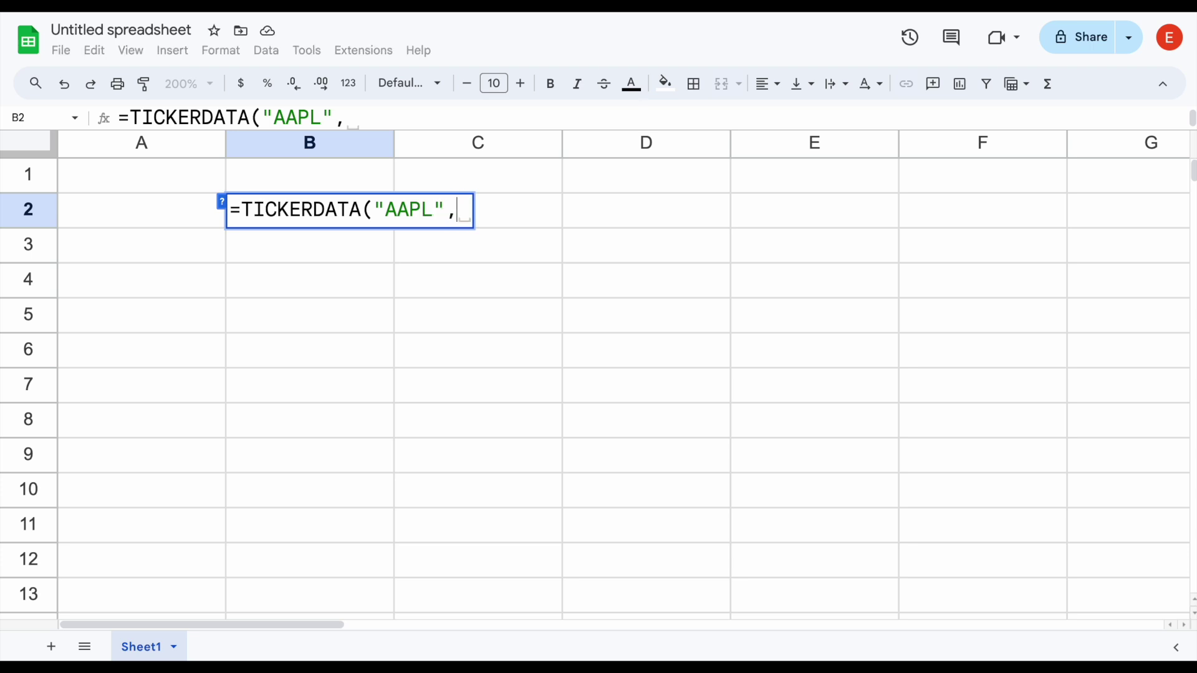
pyautogui.write('"')
pyautogui.write('venue"')
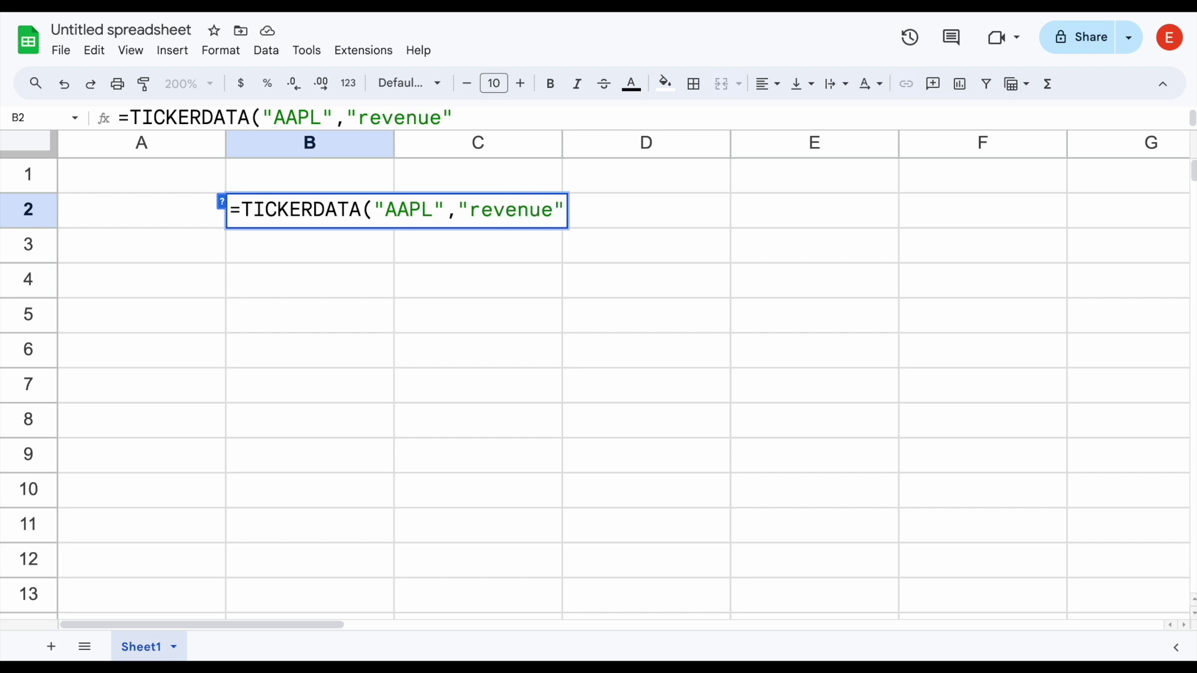
pyautogui.write(',')
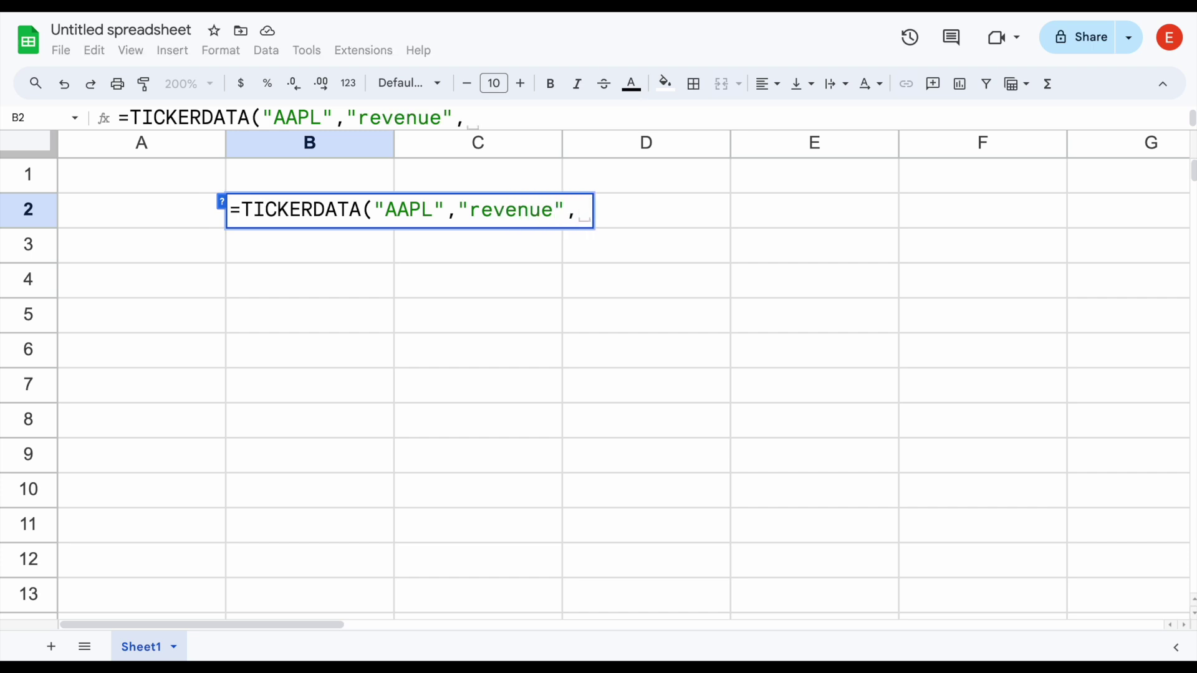
pyautogui.press('BackSpace')
pyautogui.write('2008')
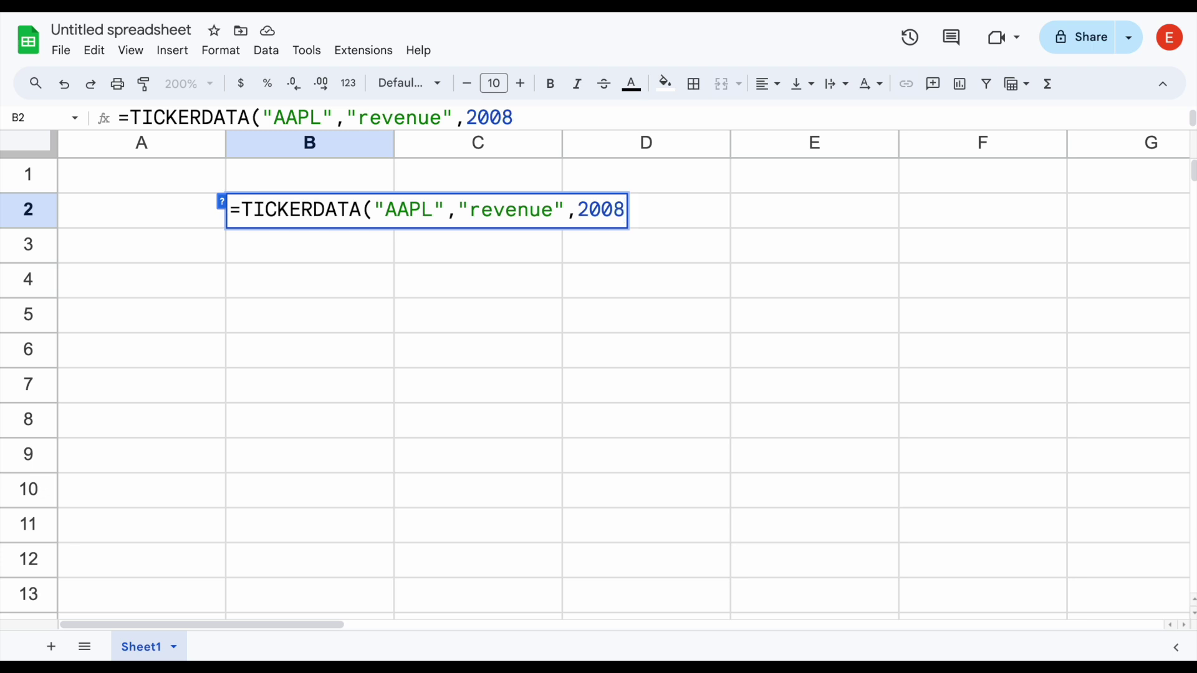
pyautogui.write(')')
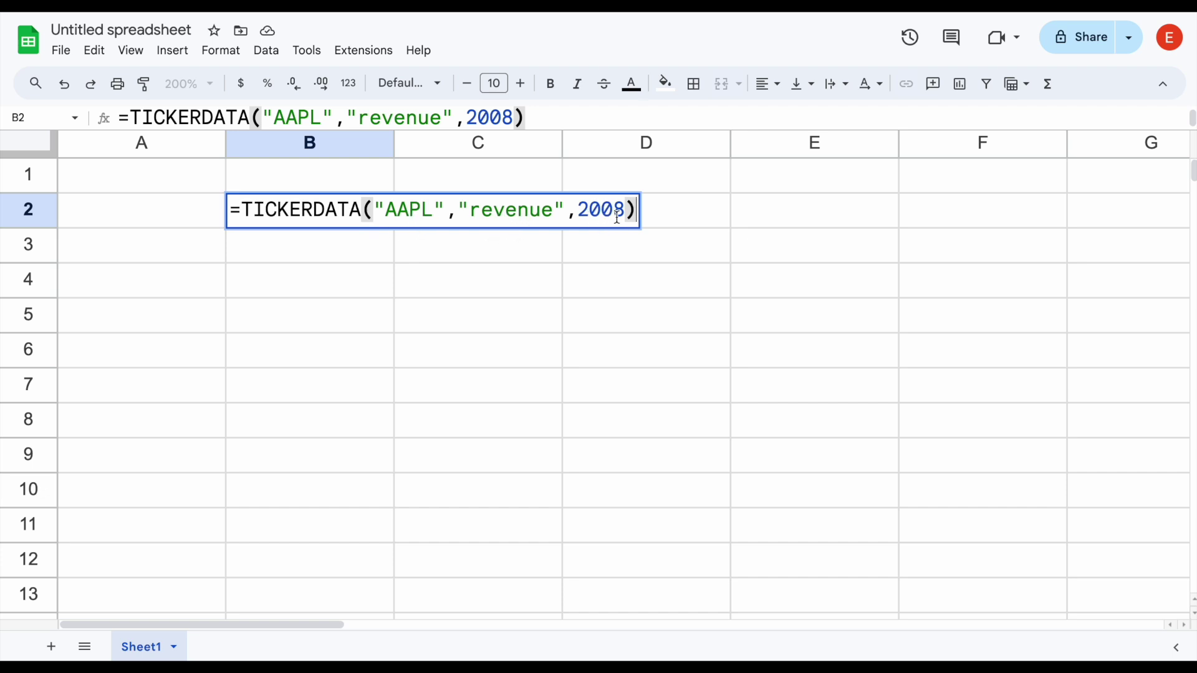
pyautogui.press('Return')
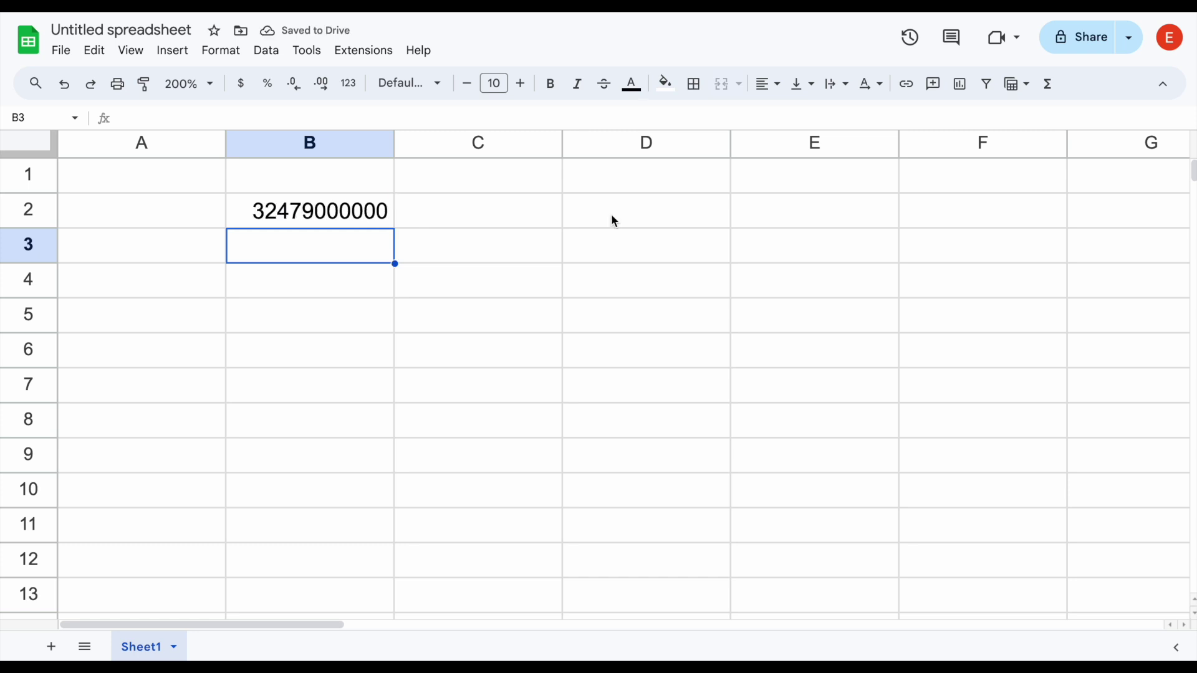
# - Format cell B2 as dollar currency without decimals and widen column B to fit the full amount
pyautogui.click(373, 226)
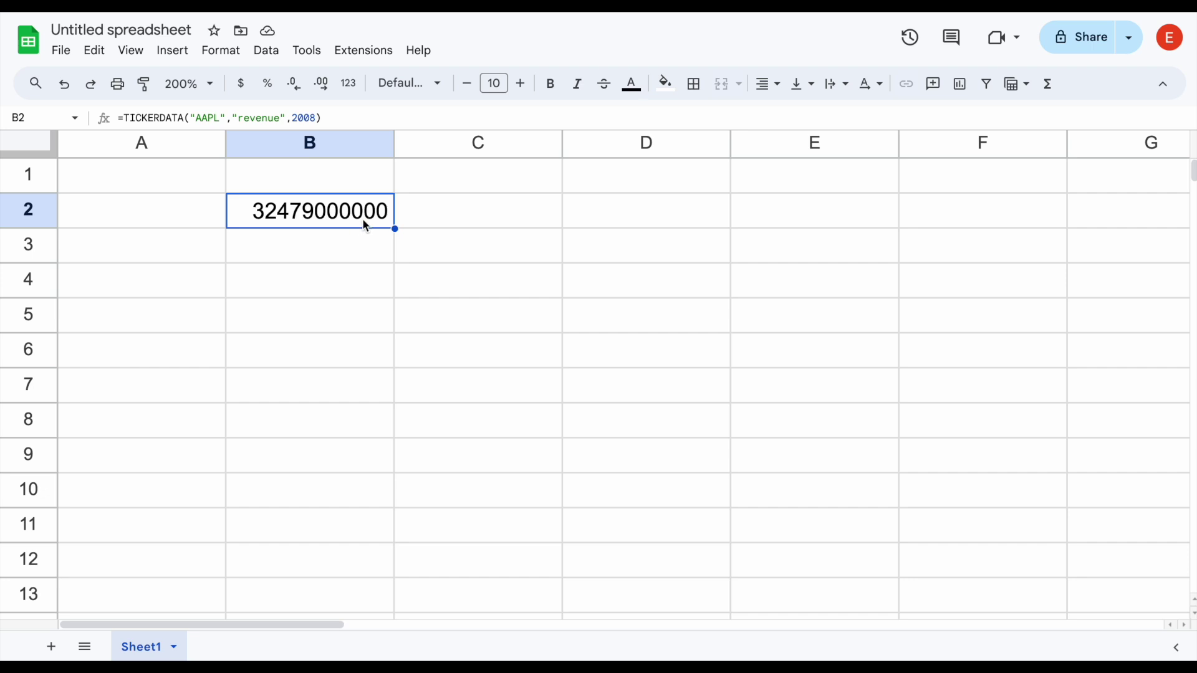
pyautogui.click(242, 87)
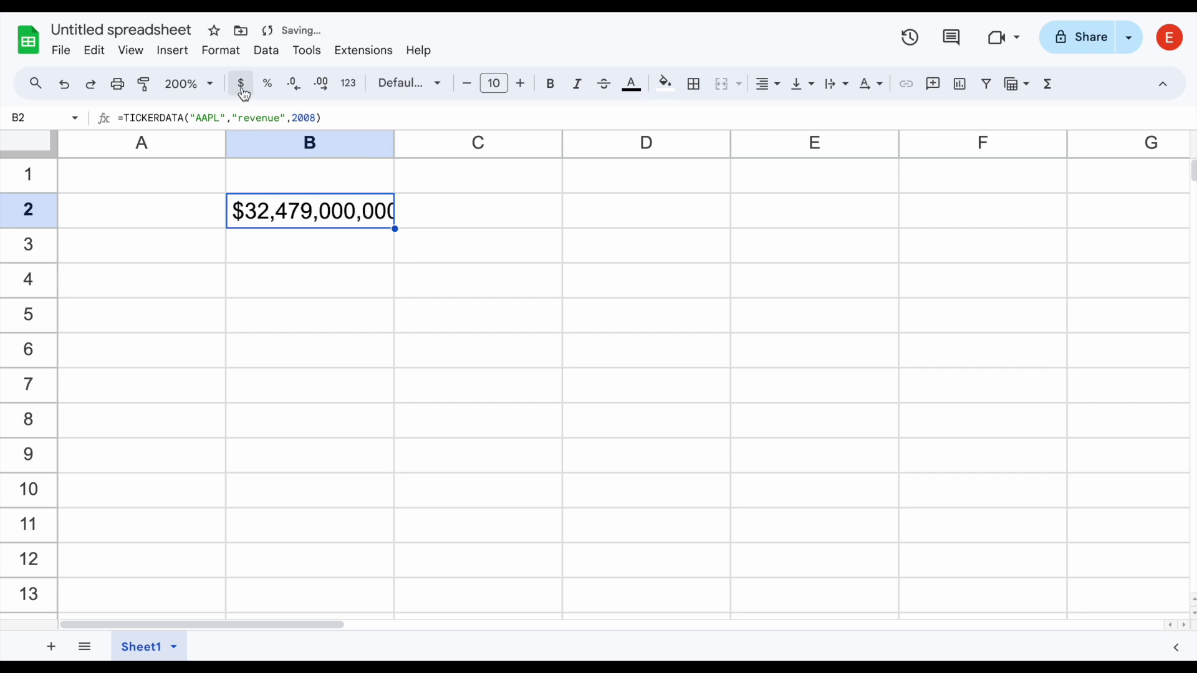
pyautogui.moveTo(394, 143); pyautogui.dragTo(496, 143)
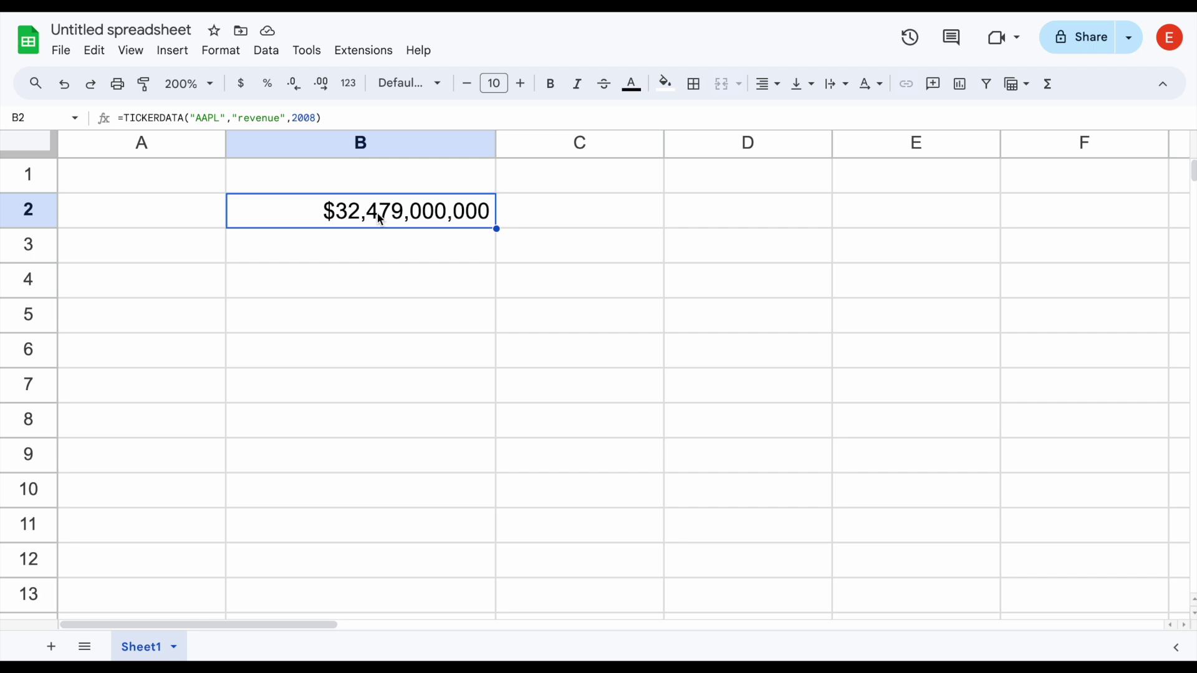
# - Enter the formula inputs in row 4: AAPL in B4, revenue in C4 and 2020 in D4
pyautogui.click(338, 283)
pyautogui.write('AAPL')
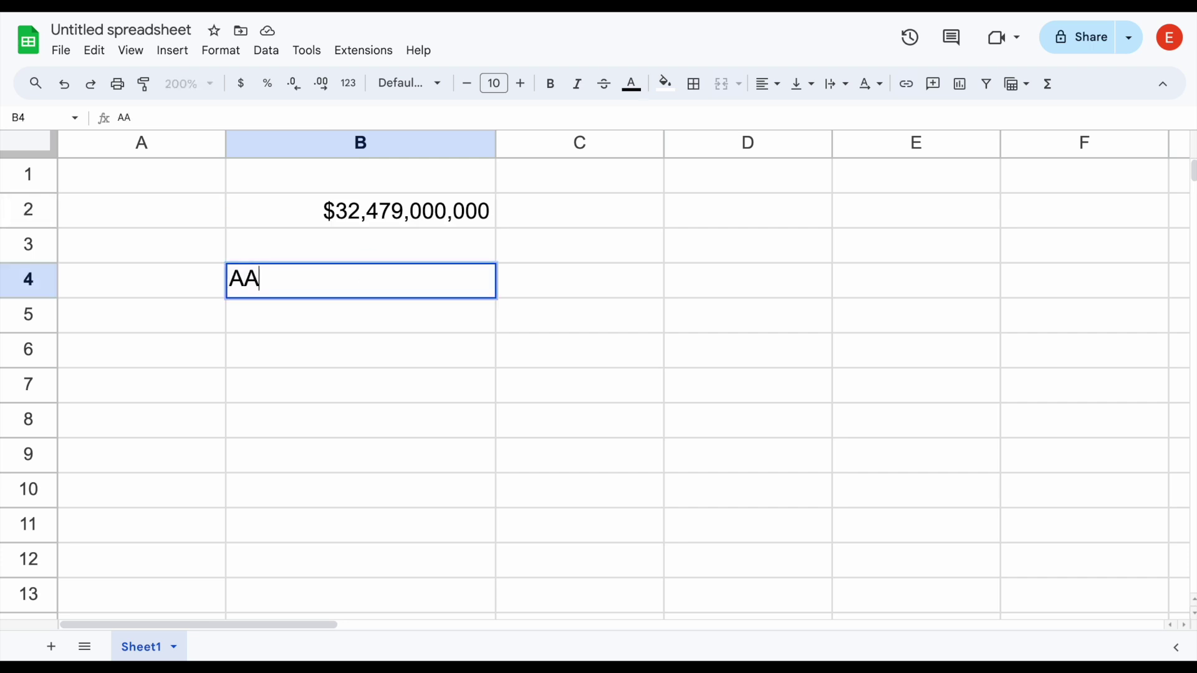
pyautogui.click(527, 289)
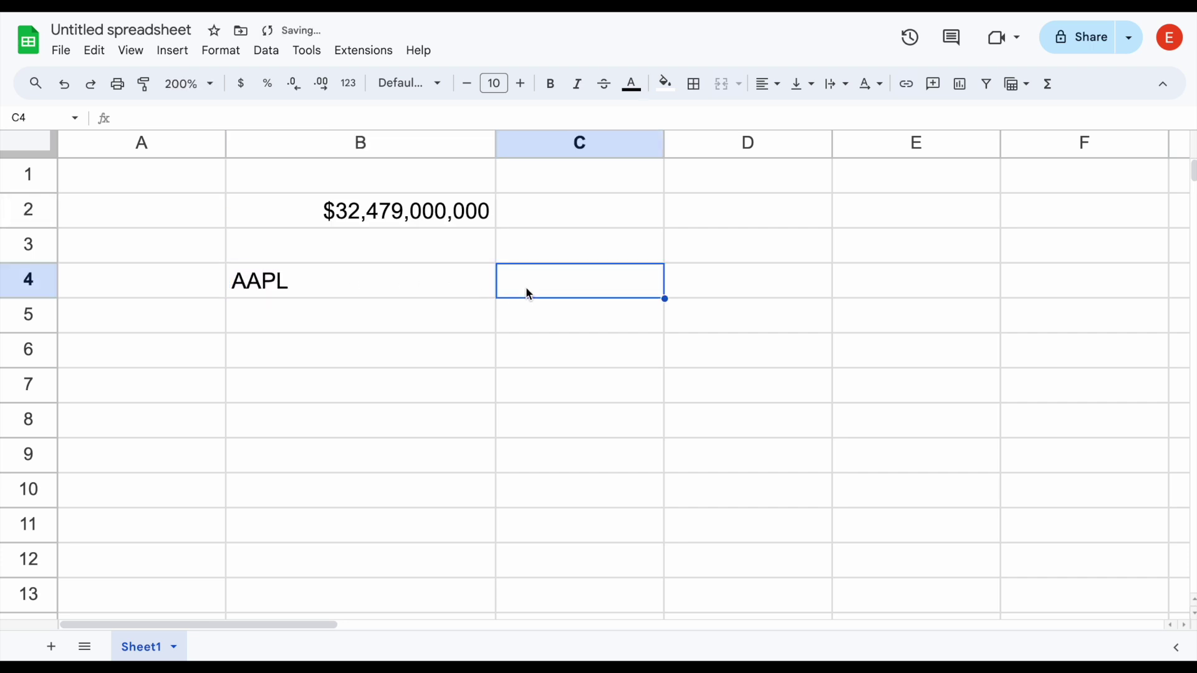
pyautogui.write('revenue')
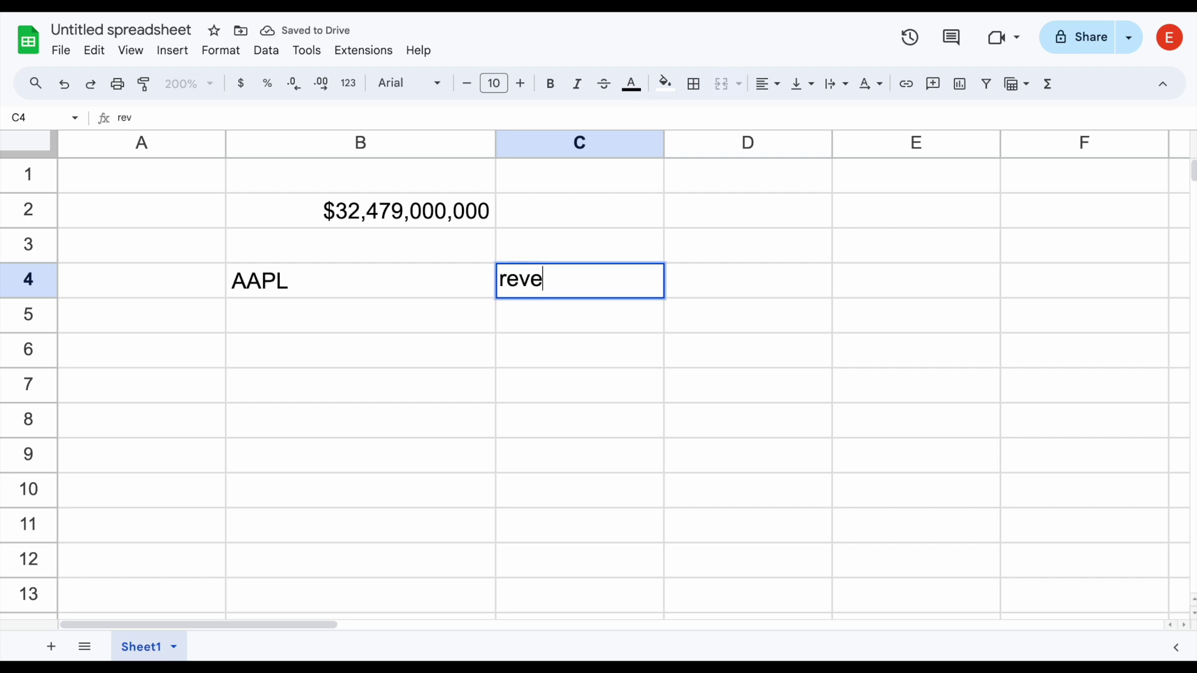
pyautogui.click(748, 281)
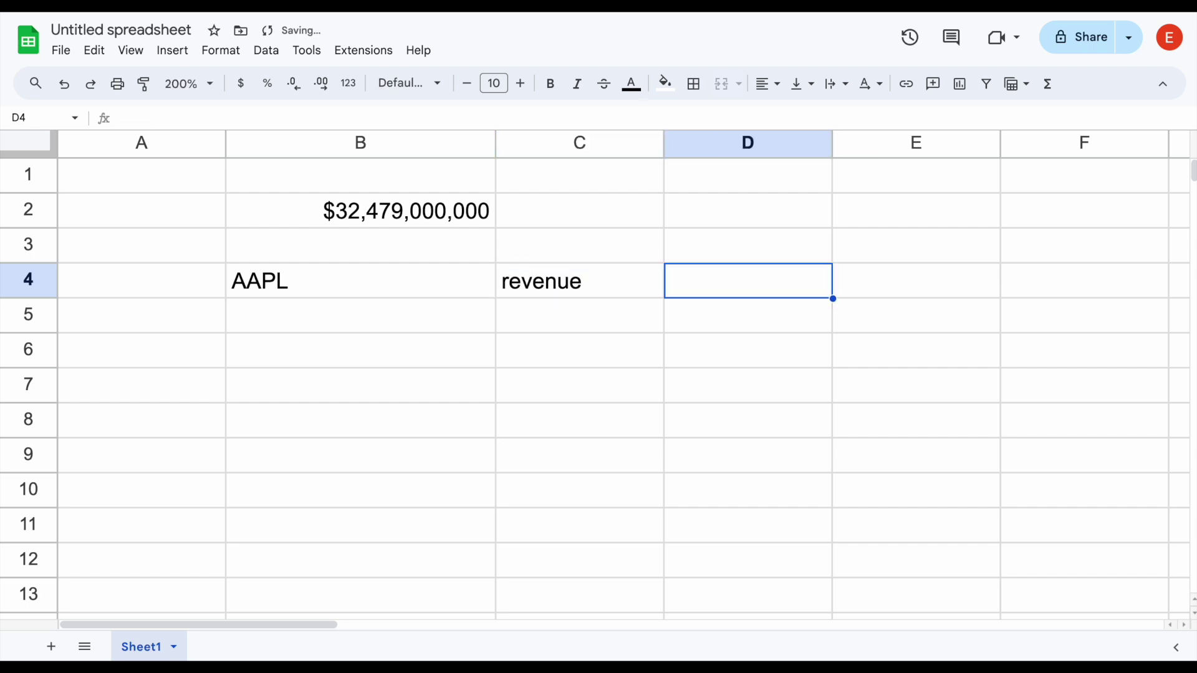
pyautogui.write('2020')
# - Enter the cell-referenced formula =TICKERDATA(B4,C4,D4) in cell B5
pyautogui.click(383, 318)
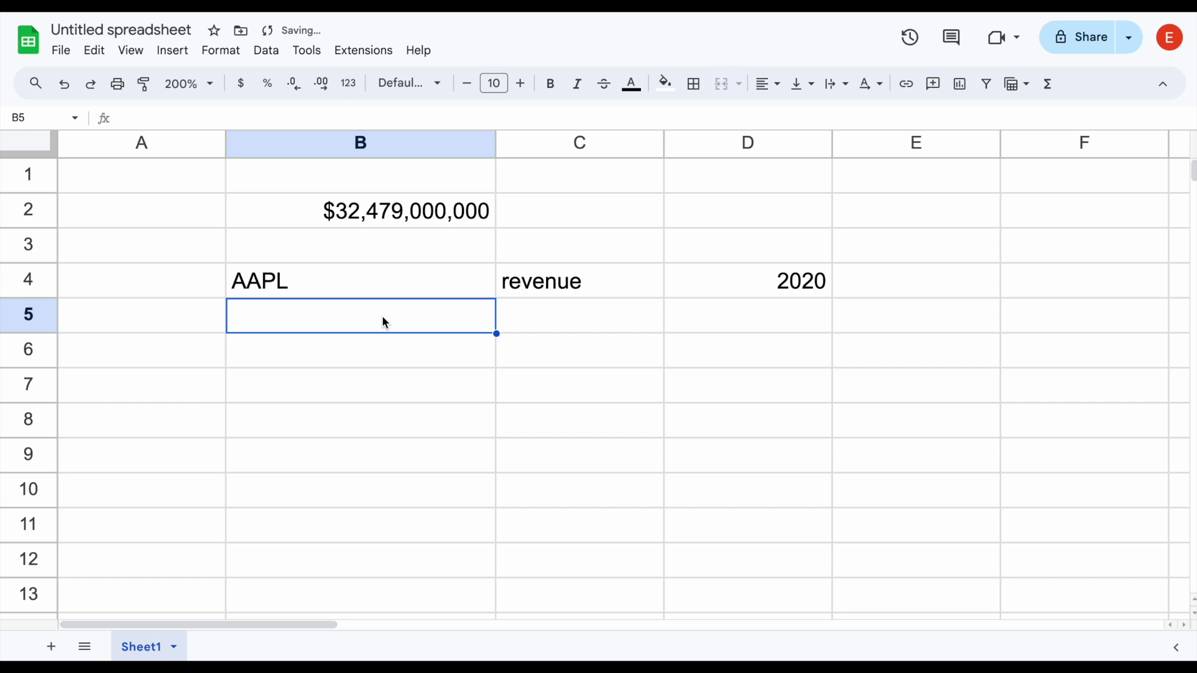
pyautogui.write('=tick')
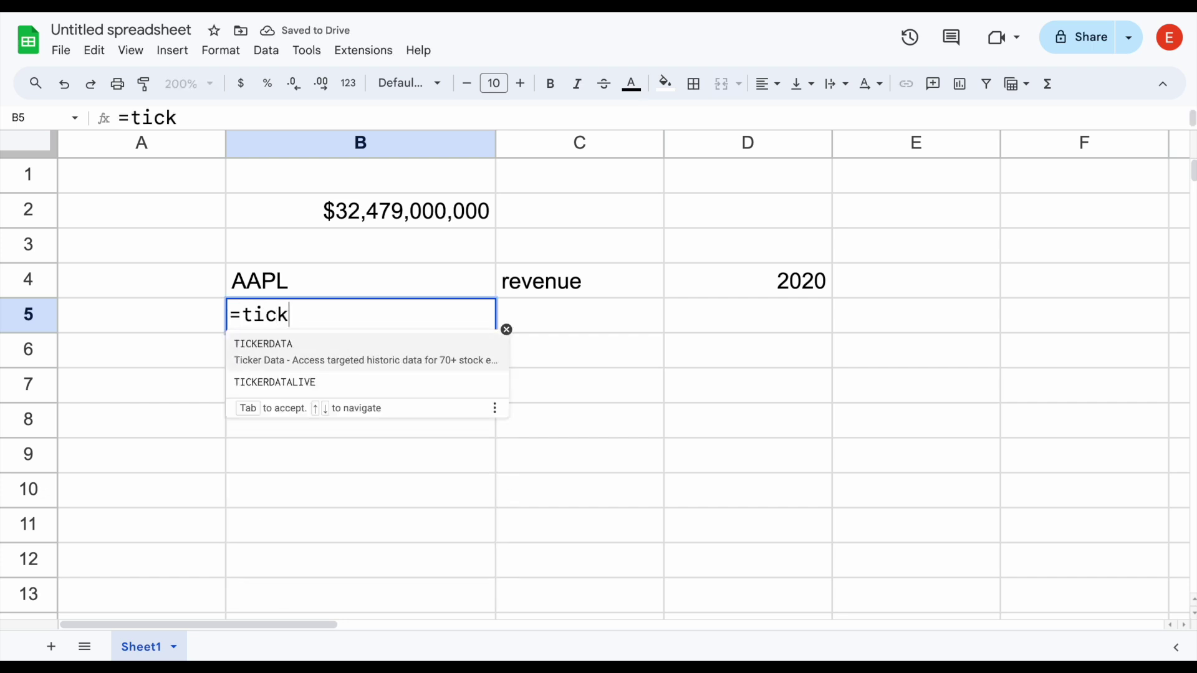
pyautogui.click(386, 353)
pyautogui.click(309, 278)
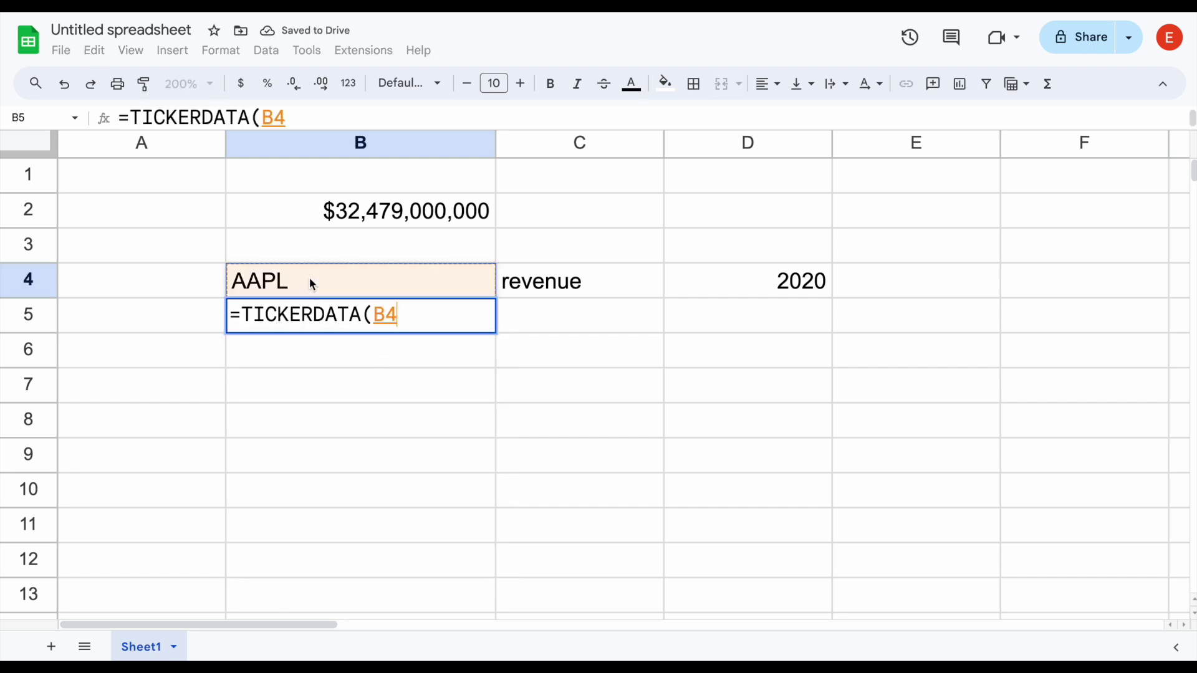
pyautogui.write(',')
pyautogui.click(511, 284)
pyautogui.write(',')
pyautogui.click(797, 283)
pyautogui.write(')')
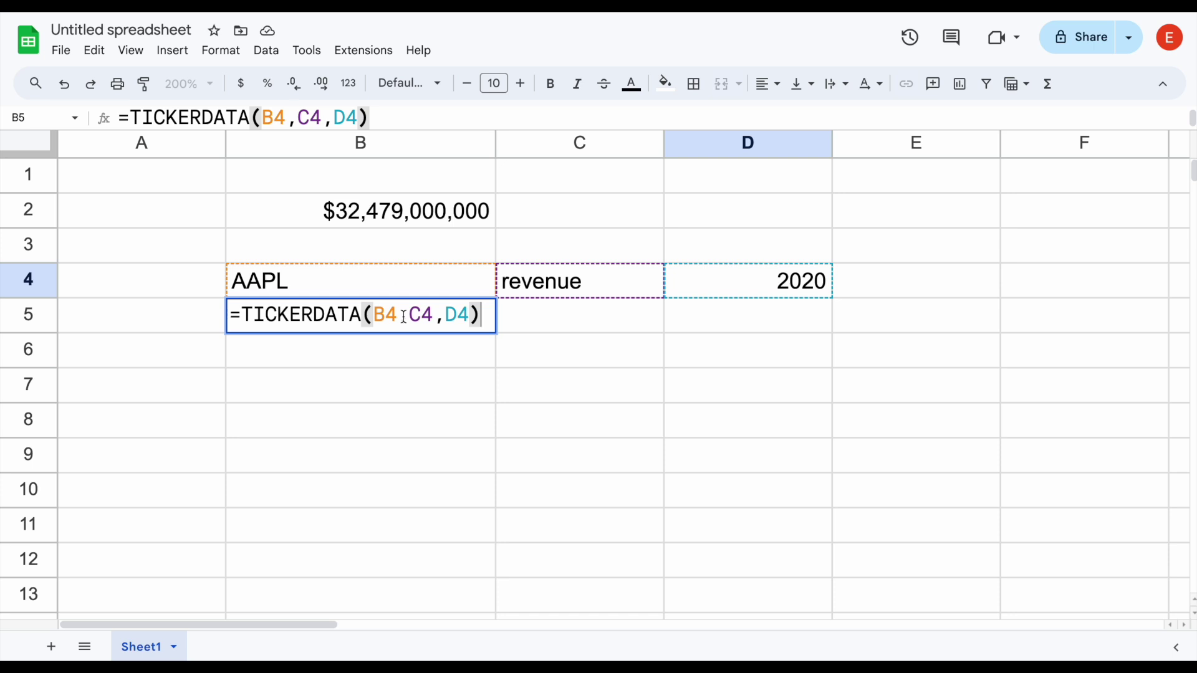
pyautogui.press('Return')
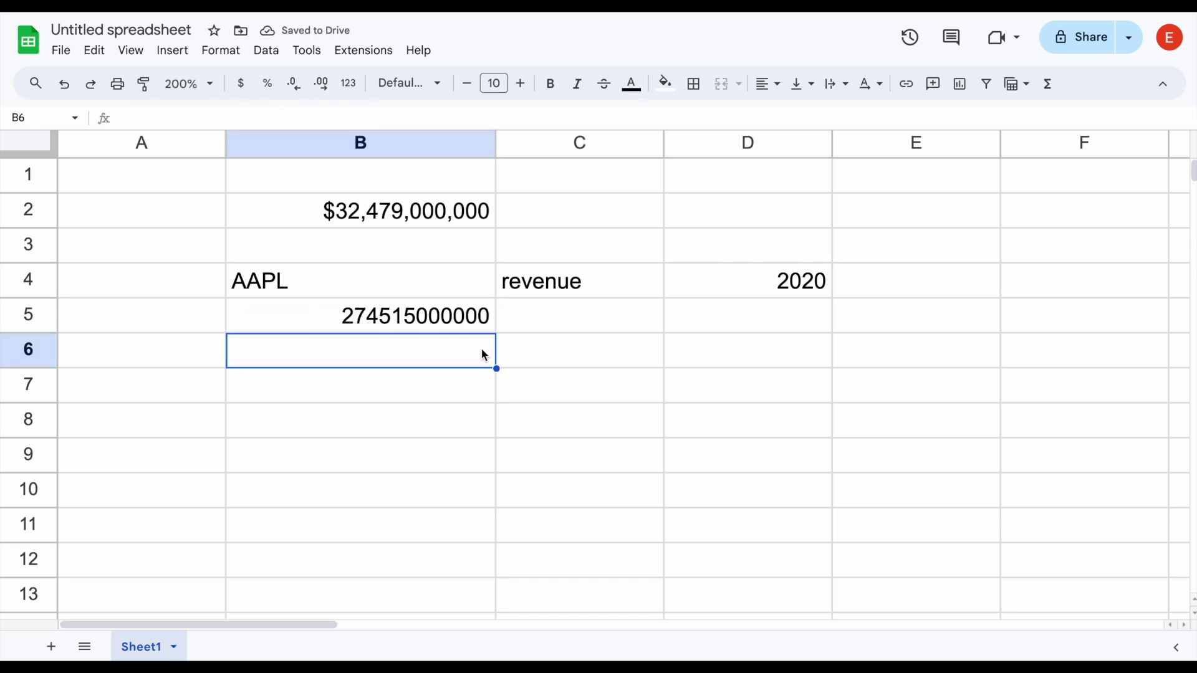
# - Format cell B5 as dollar currency without decimals
pyautogui.click(481, 326)
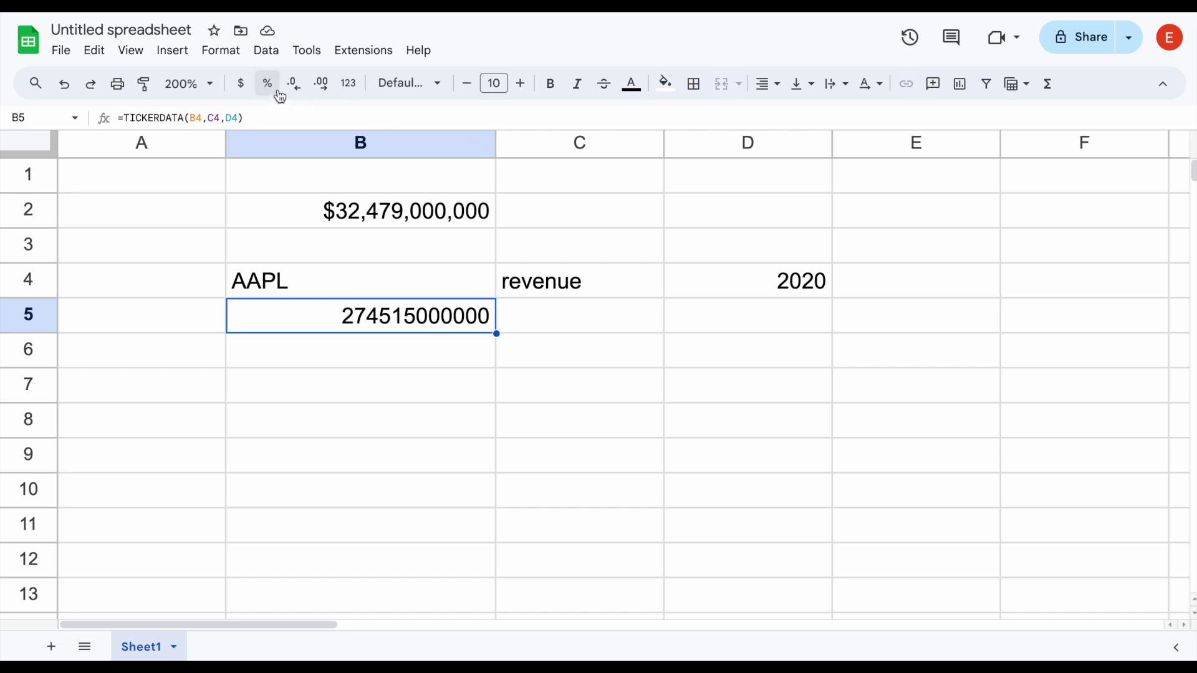
pyautogui.click(246, 90)
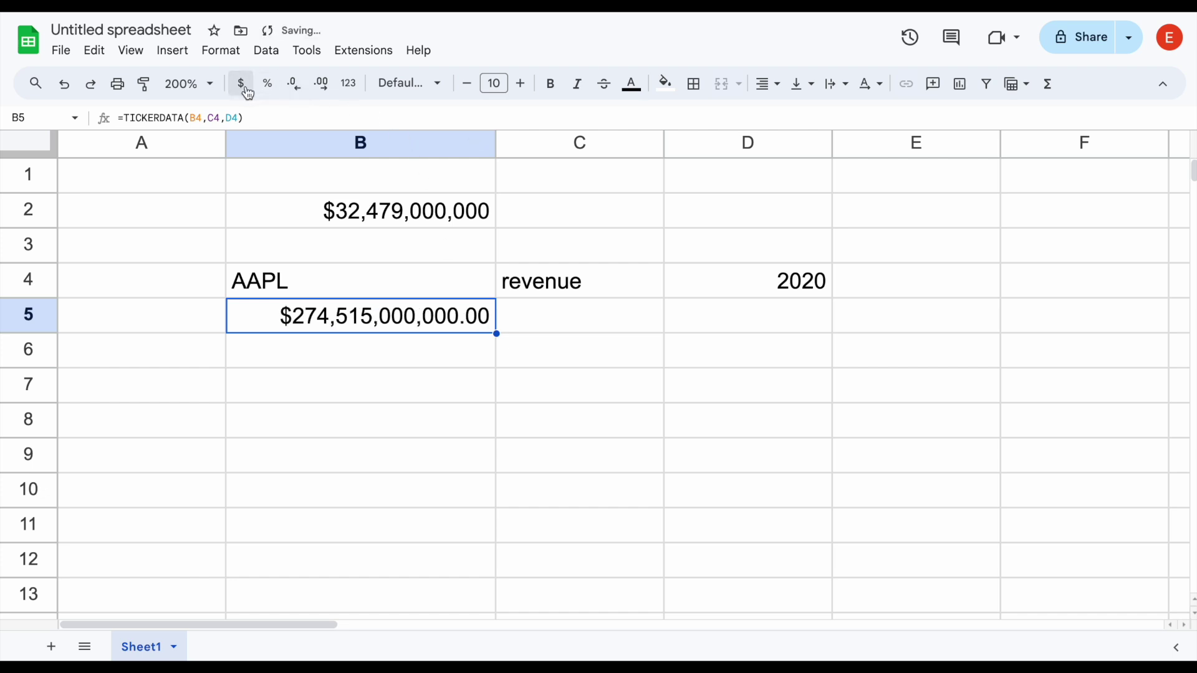
pyautogui.click(294, 91)
pyautogui.click(295, 92)
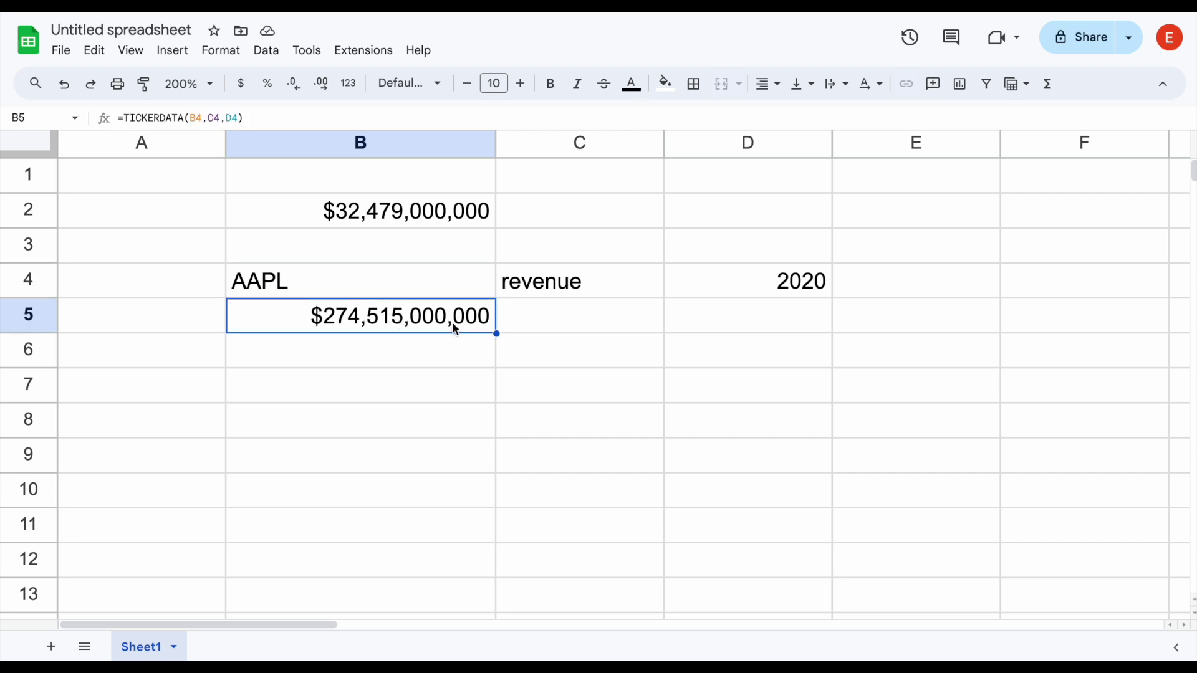
# - Review the input cells in row 4 and change the ticker in B4 to KO
pyautogui.click(490, 293)
pyautogui.click(533, 289)
pyautogui.click(739, 289)
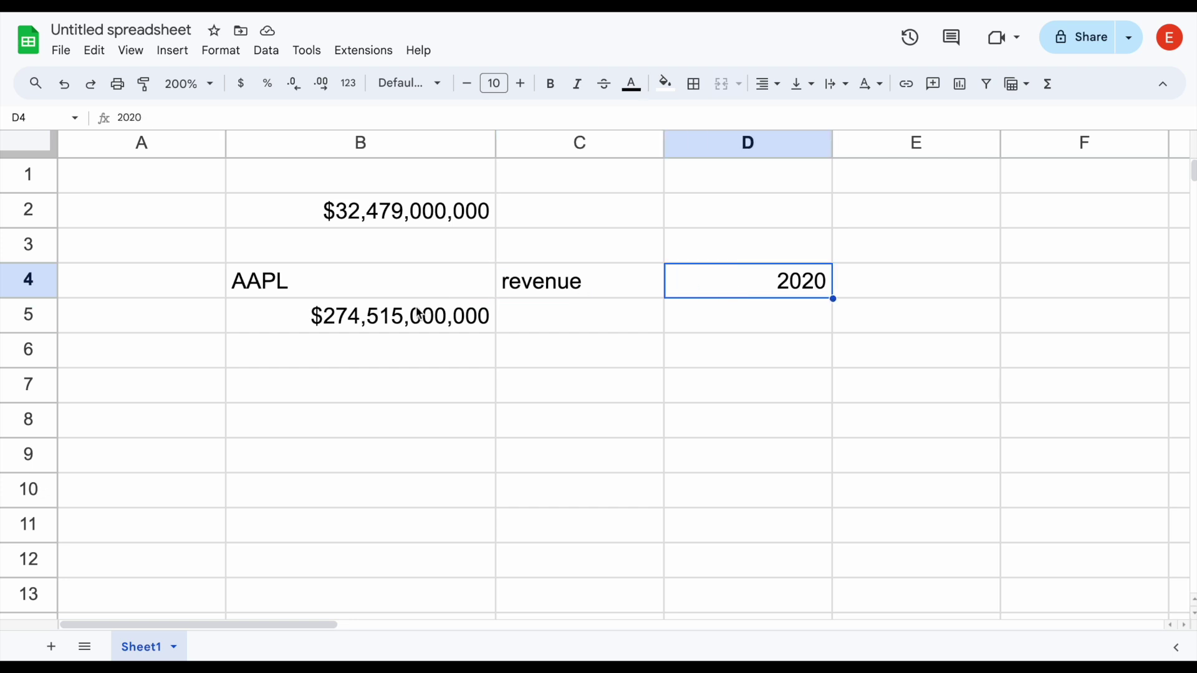
pyautogui.click(398, 321)
pyautogui.click(366, 290)
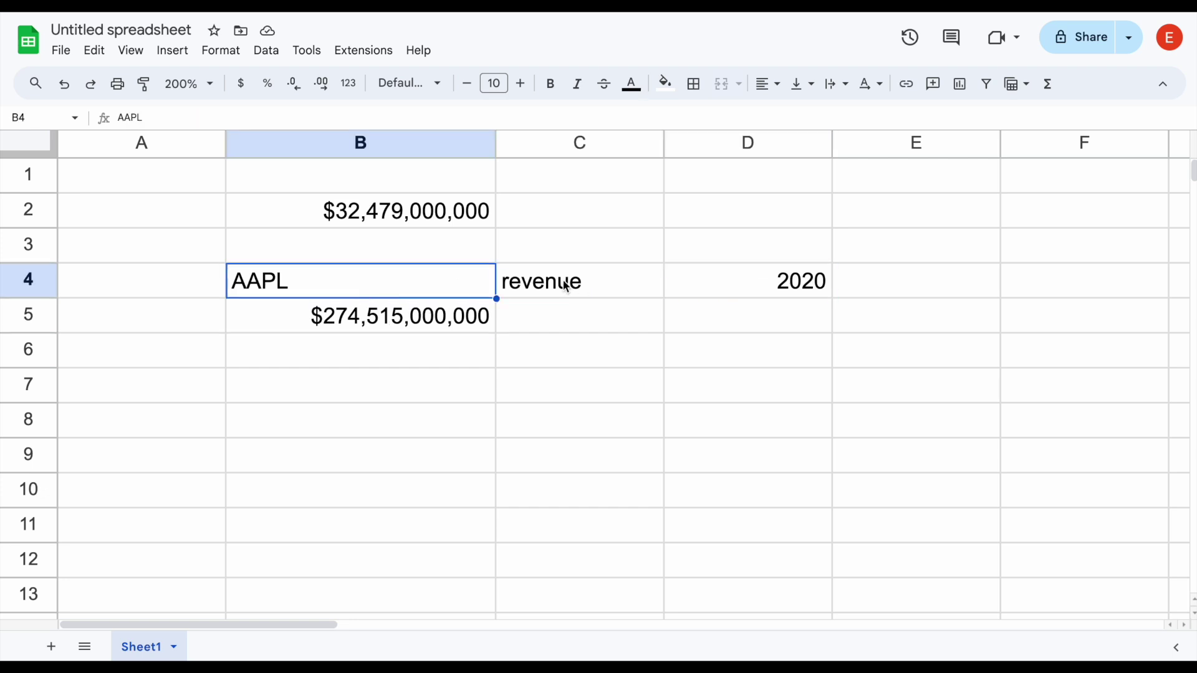
pyautogui.click(727, 286)
pyautogui.click(435, 285)
pyautogui.write('KO')
pyautogui.press('Return')
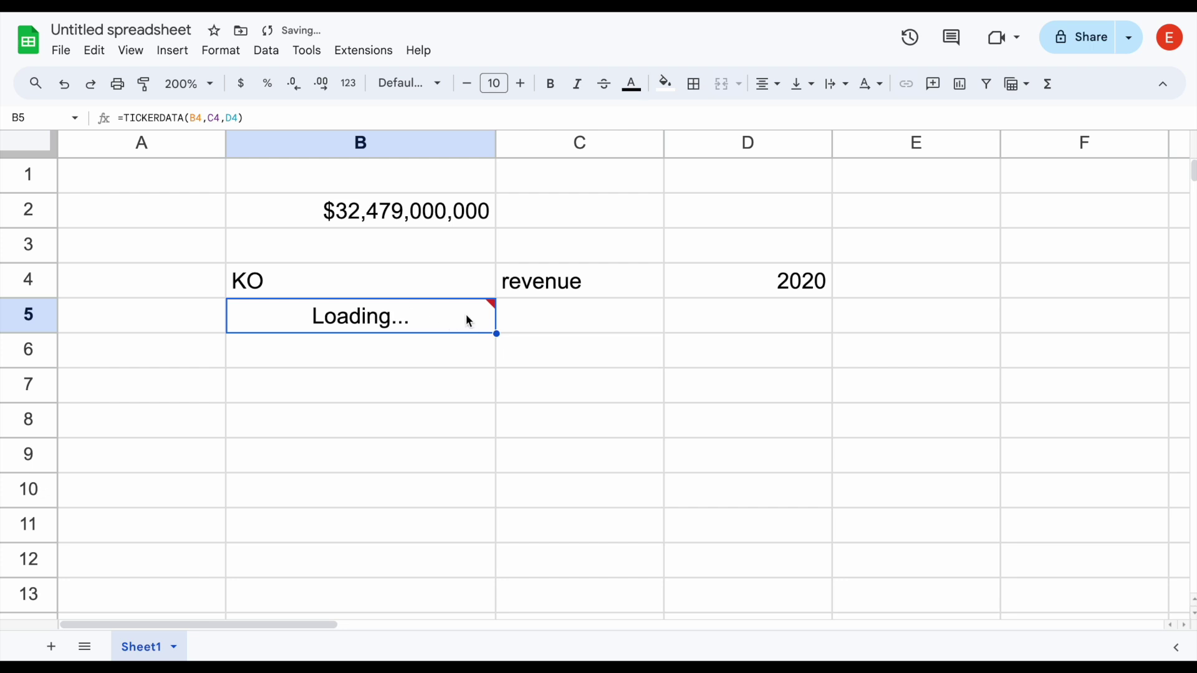
# - Check the B5 formula and its input cells, and change the metric in C4 to Total Debt
pyautogui.click(468, 288)
pyautogui.click(662, 286)
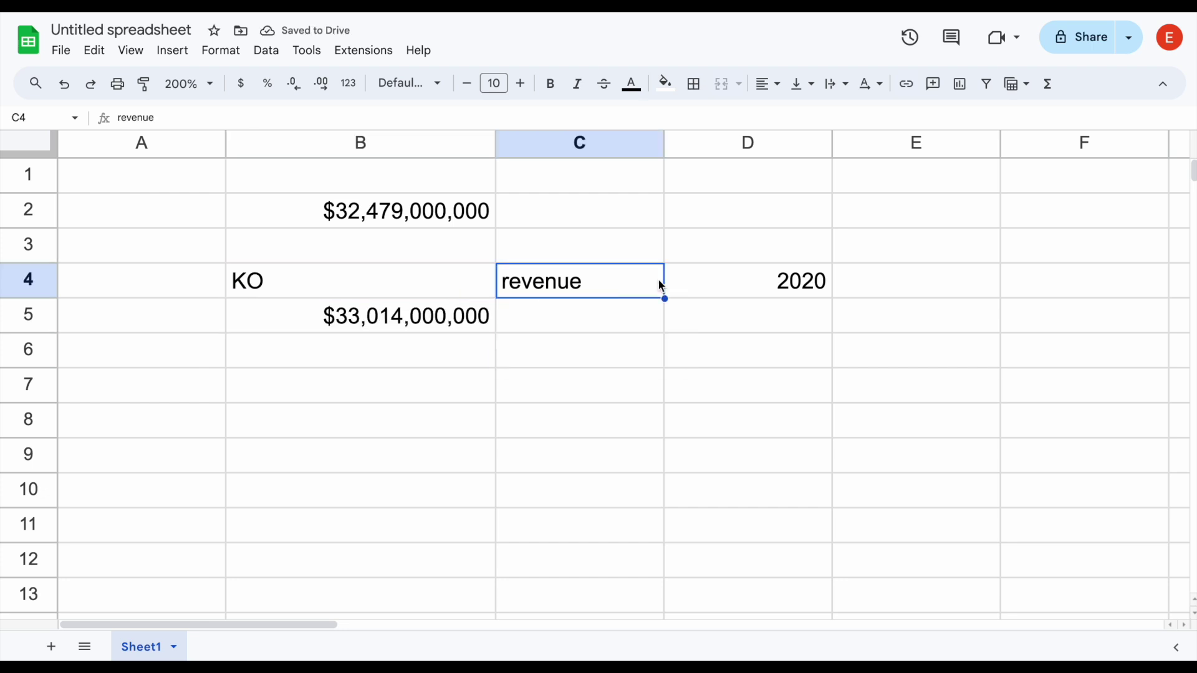
pyautogui.click(740, 288)
pyautogui.click(465, 325)
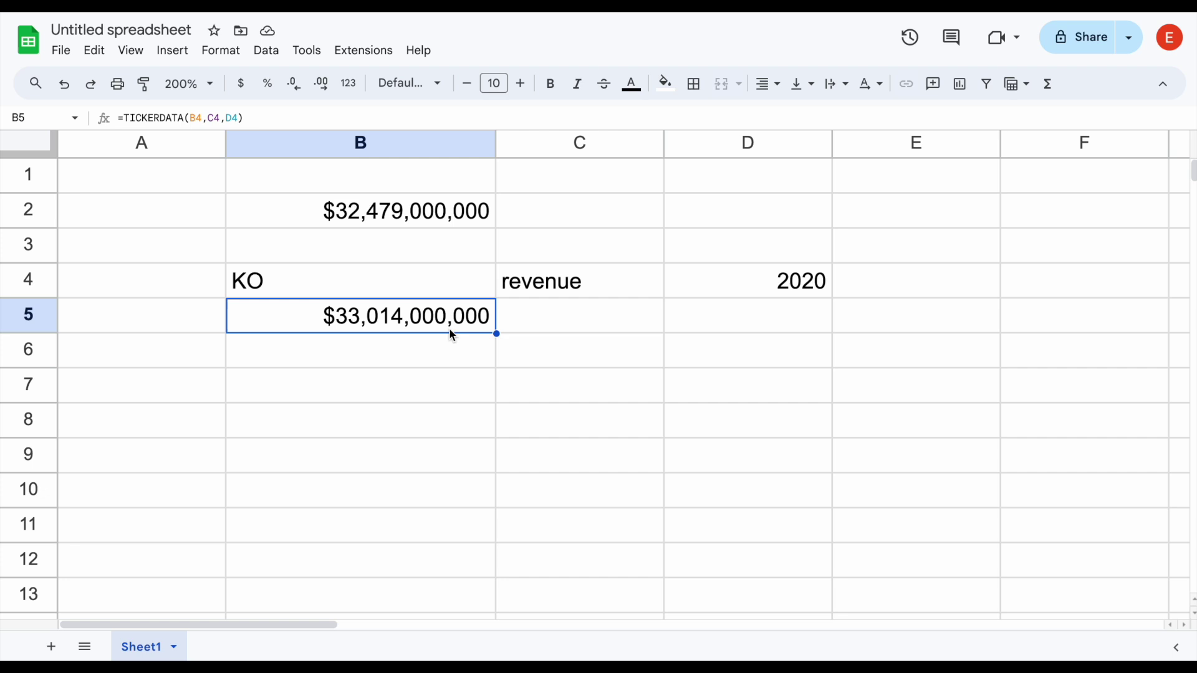
pyautogui.click(394, 288)
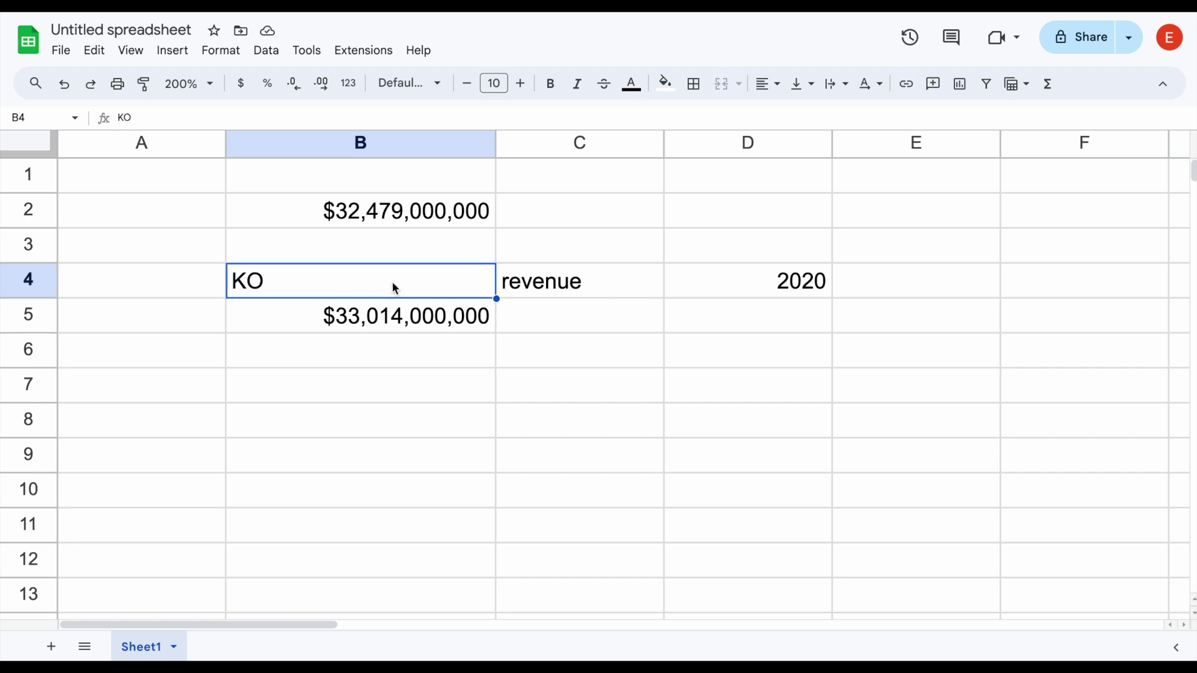
pyautogui.click(562, 292)
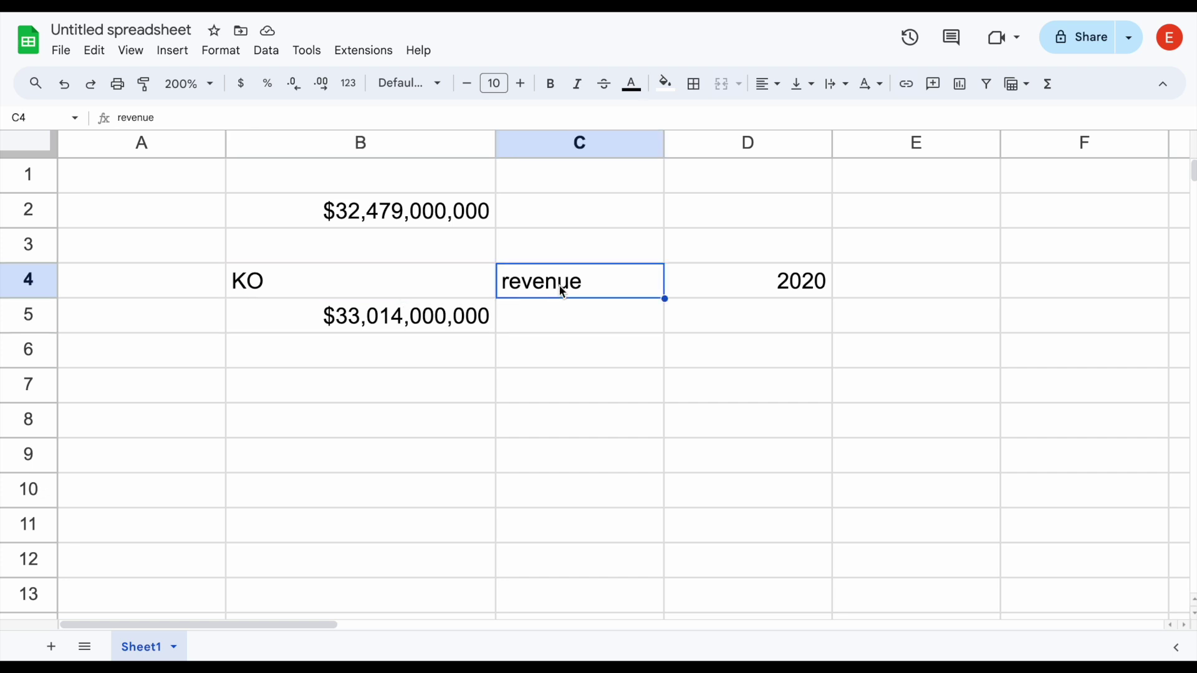
pyautogui.write('Total ')
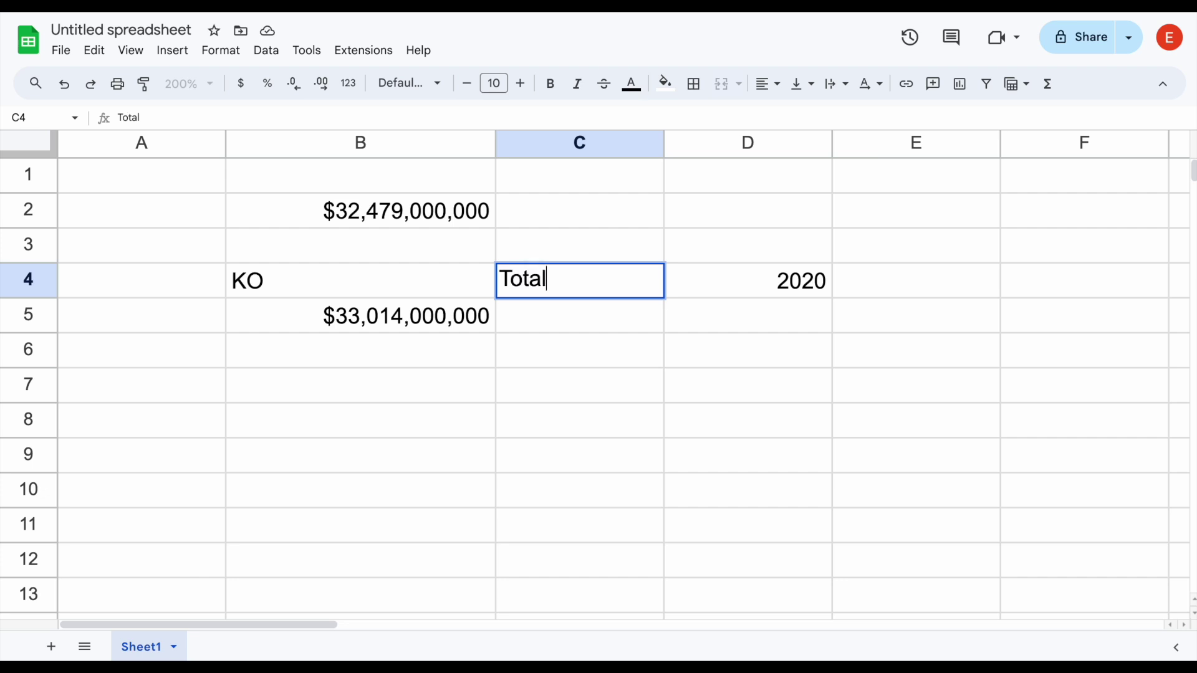
pyautogui.write('Debt')
pyautogui.press('Return')
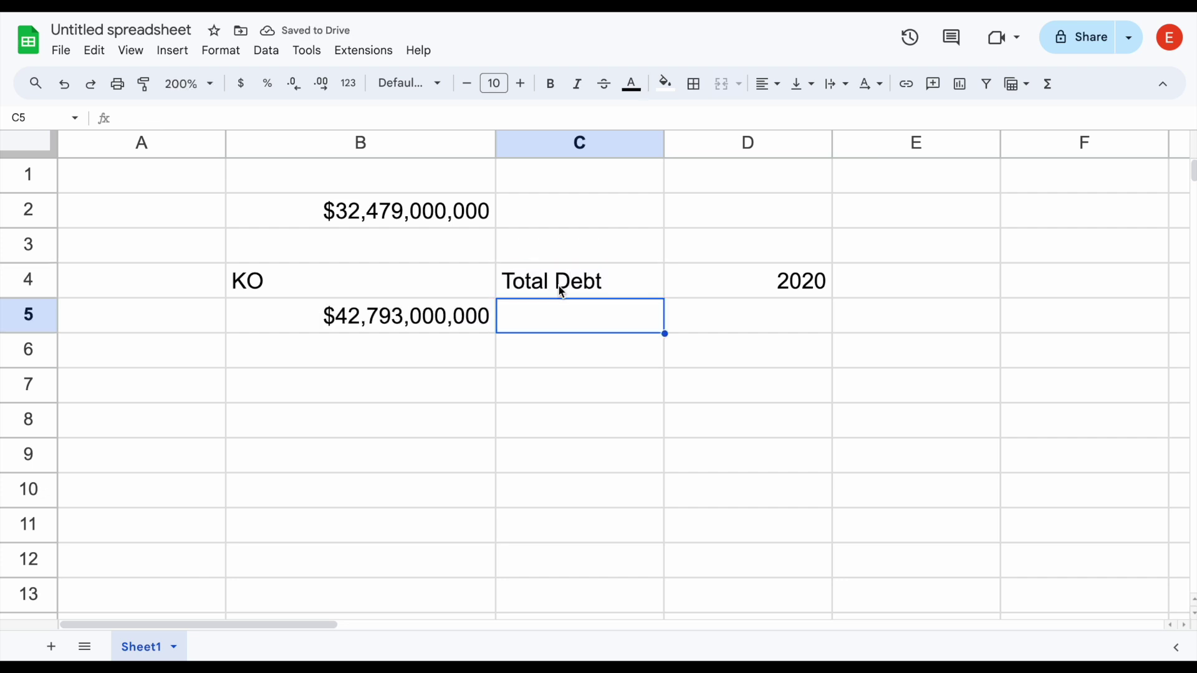
# - Review the B5 formula and the B4:D5 range, and switch to the Use Tickerdata section of the Tickerdata docs
pyautogui.click(443, 325)
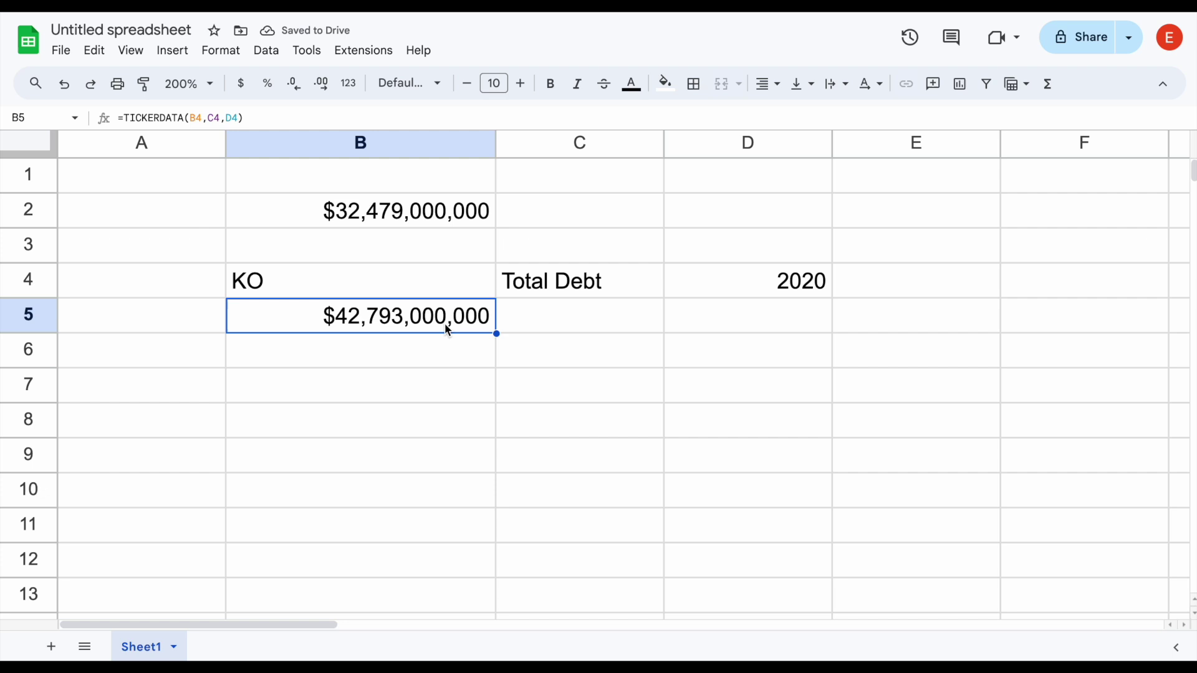
pyautogui.moveTo(411, 283); pyautogui.dragTo(759, 307)
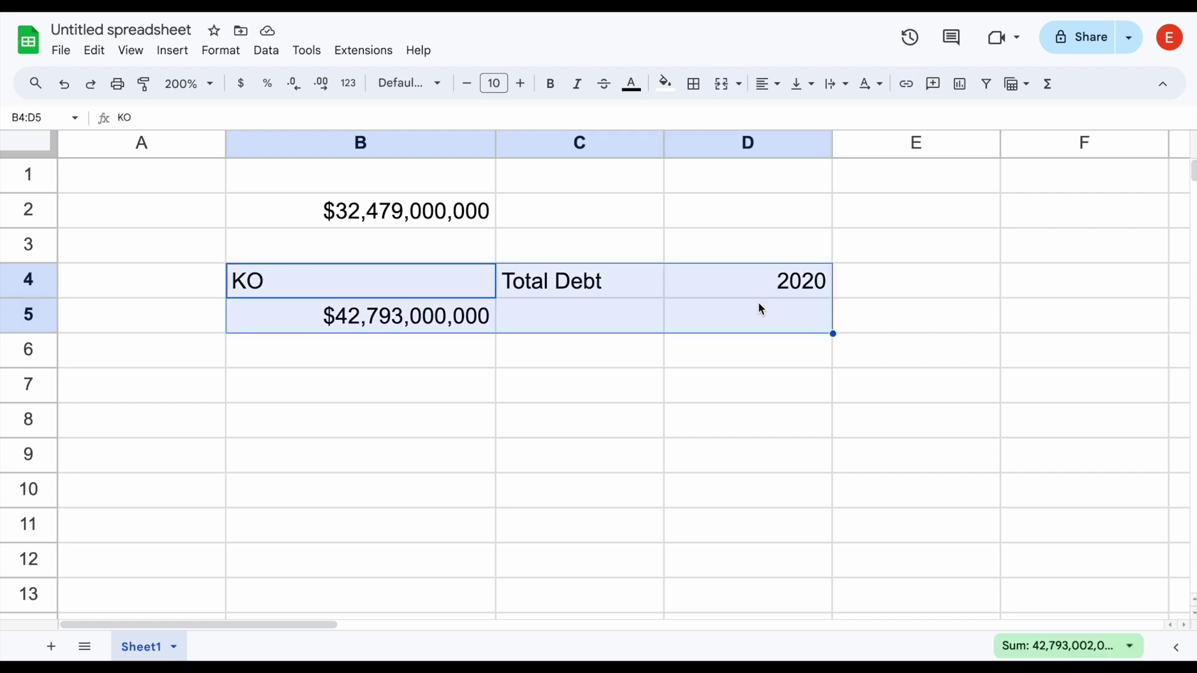
pyautogui.click(631, 281)
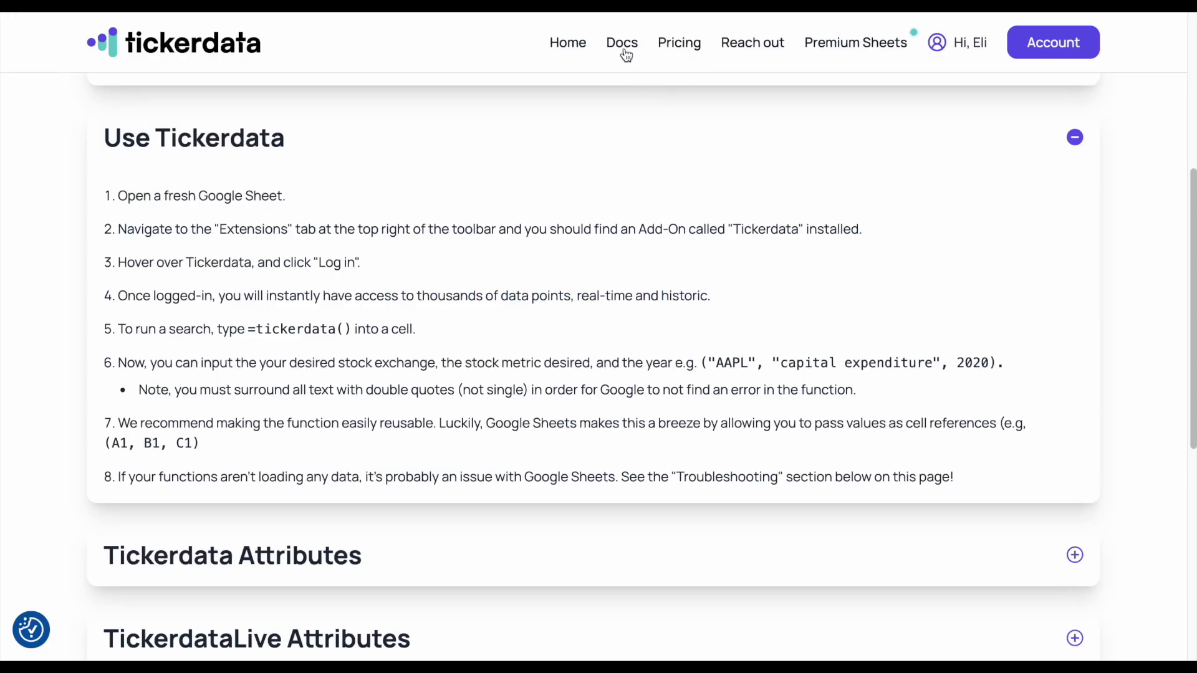
# - Reload the docs page and expand the Tickerdata Attributes section
pyautogui.click(623, 43)
pyautogui.scroll(-3, 430, 326)
pyautogui.click(900, 329)
pyautogui.scroll(-1, 599, 306)
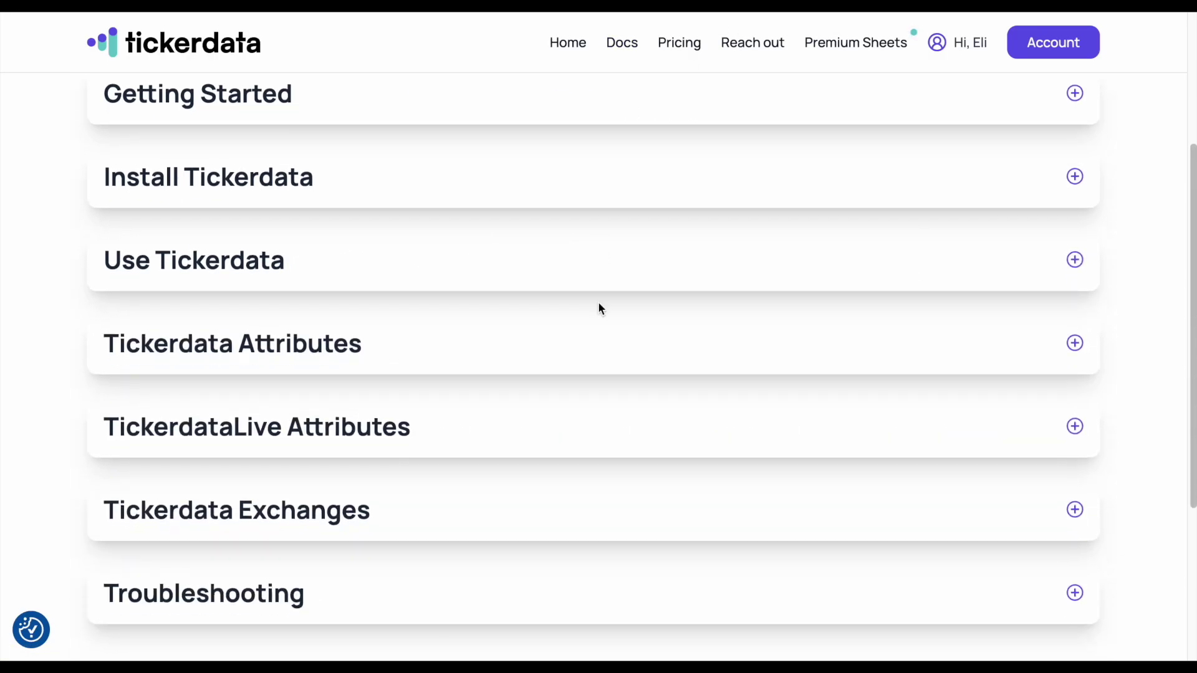
pyautogui.click(495, 336)
pyautogui.scroll(-1, 532, 274)
pyautogui.scroll(-2, 531, 277)
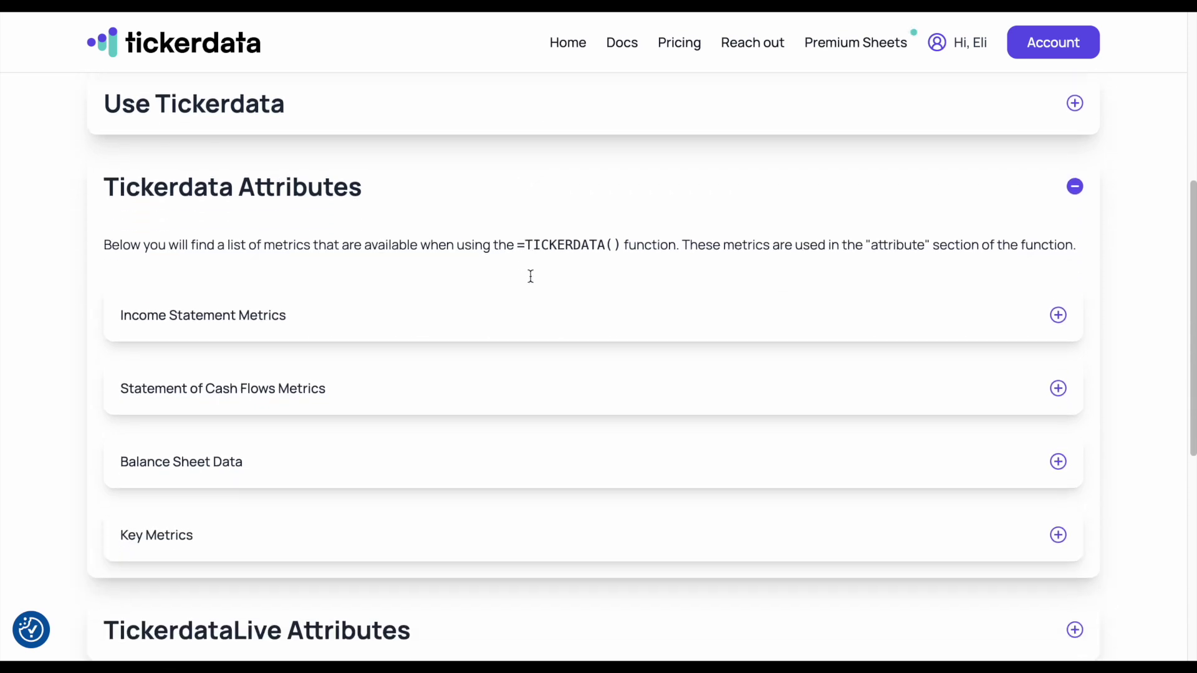
# - Review the income statement, cash flow and balance sheet metric lists one after another, collapsing each
pyautogui.click(437, 278)
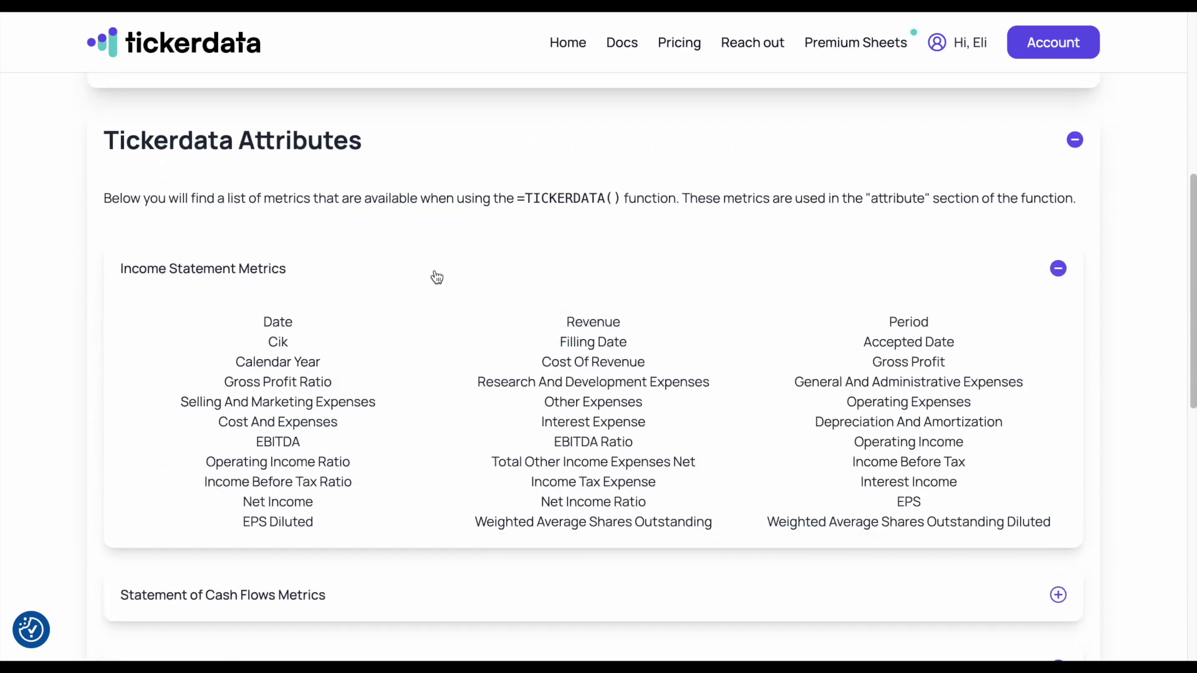
pyautogui.click(437, 277)
pyautogui.click(436, 350)
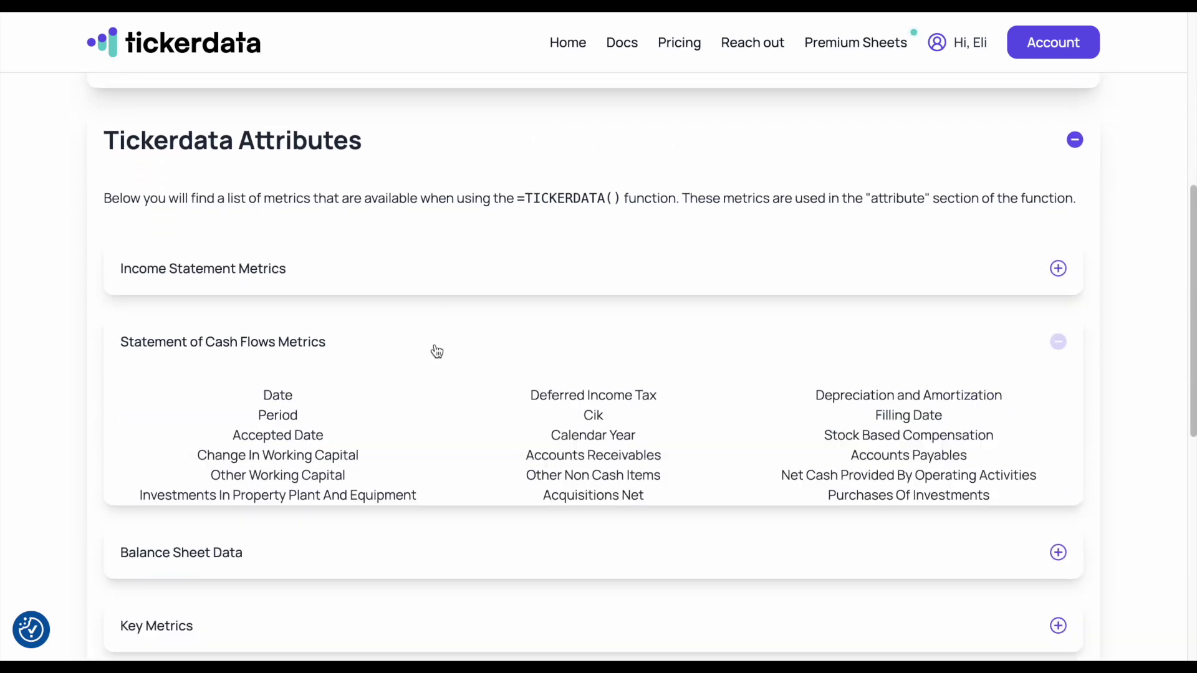
pyautogui.click(436, 350)
pyautogui.click(424, 416)
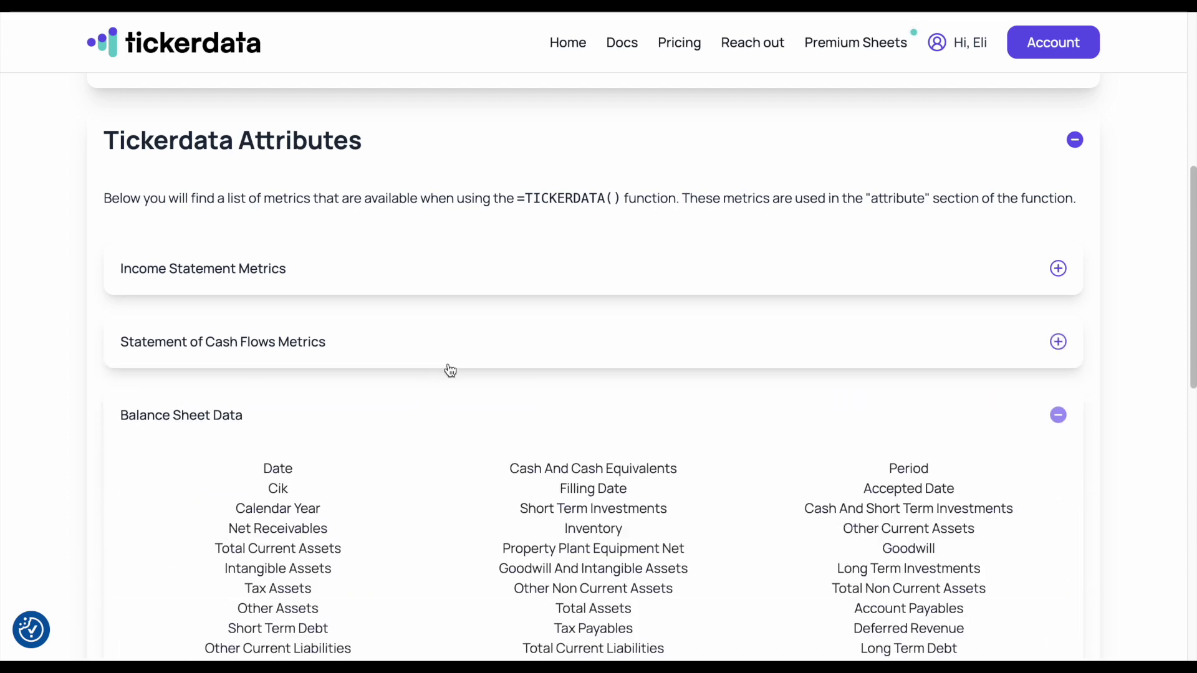
pyautogui.scroll(-1, 448, 365)
pyautogui.click(448, 357)
pyautogui.scroll(-2, 492, 286)
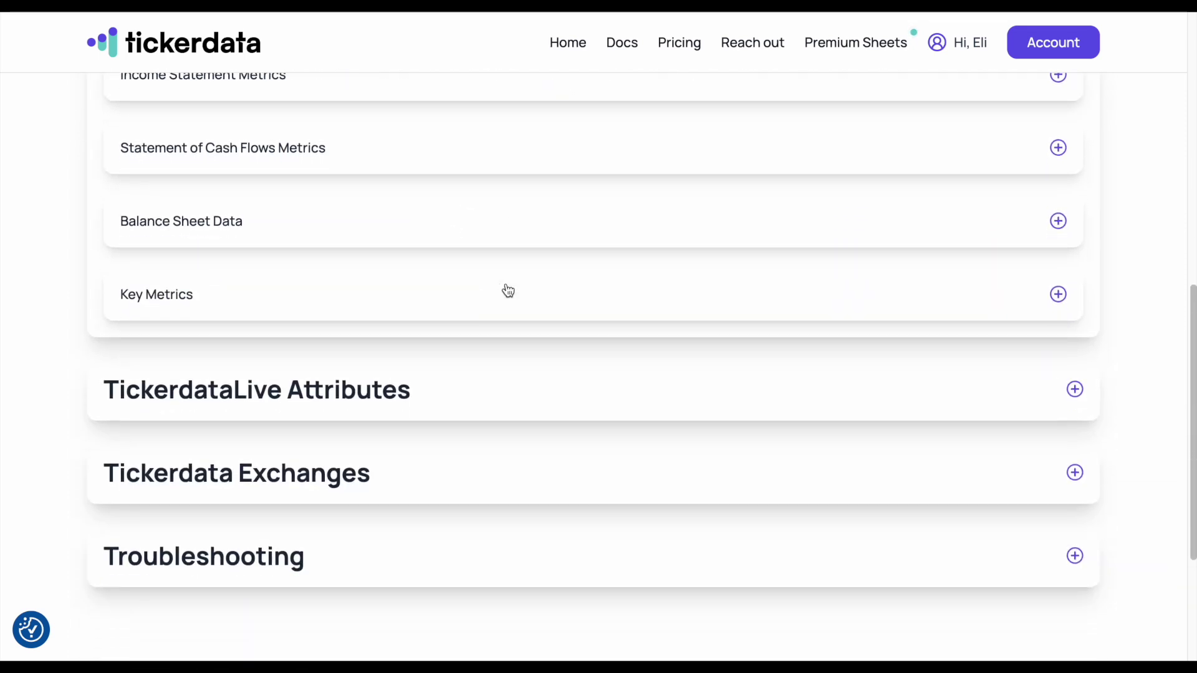
# - Examine the full Key Metrics list and highlight the Current Ratio entry
pyautogui.click(507, 291)
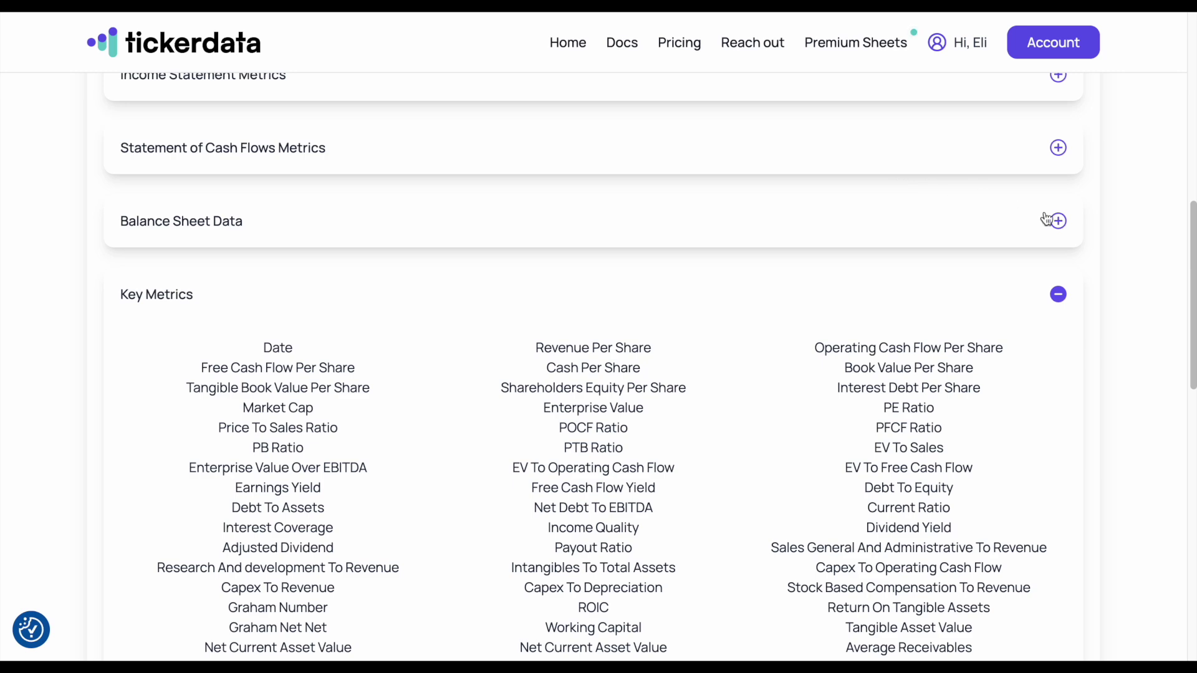
pyautogui.scroll(-3, 1047, 239)
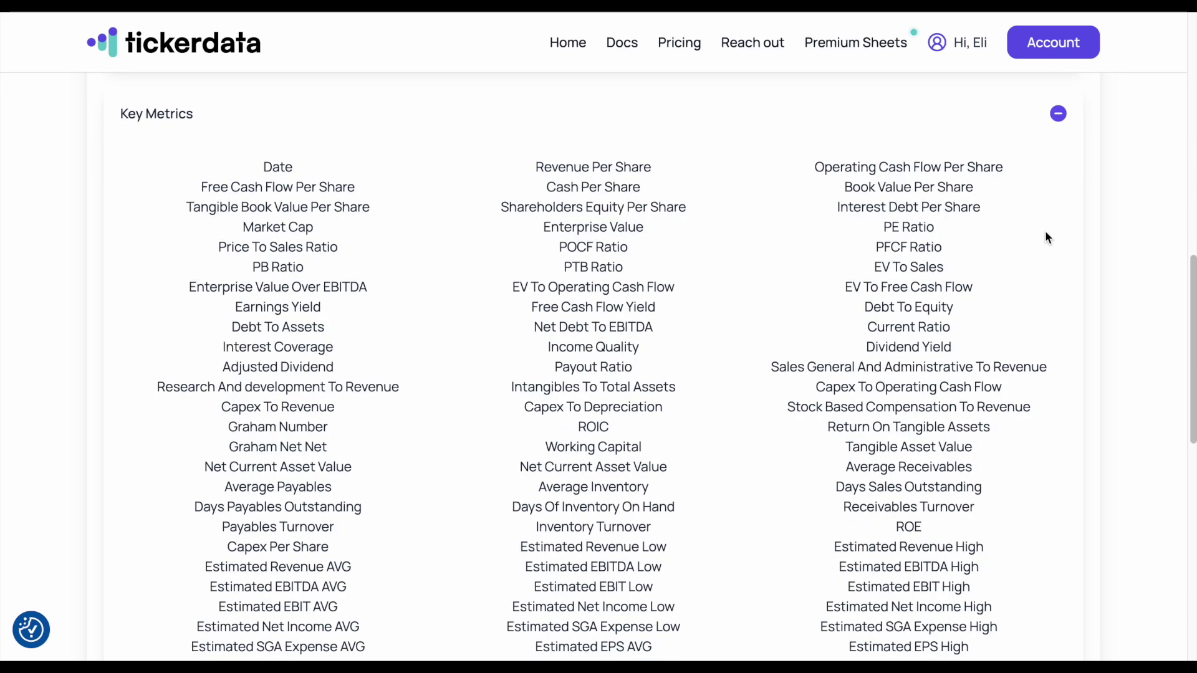
pyautogui.scroll(-2, 1045, 236)
pyautogui.scroll(-2, 1045, 249)
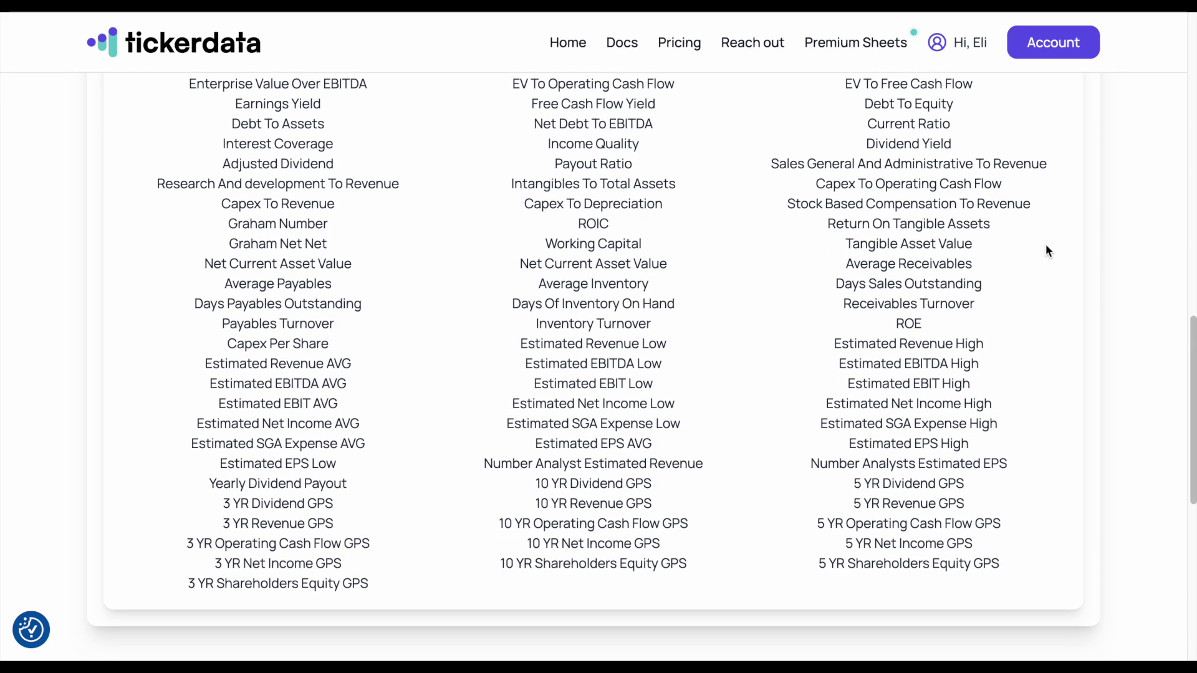
pyautogui.scroll(2, 1045, 250)
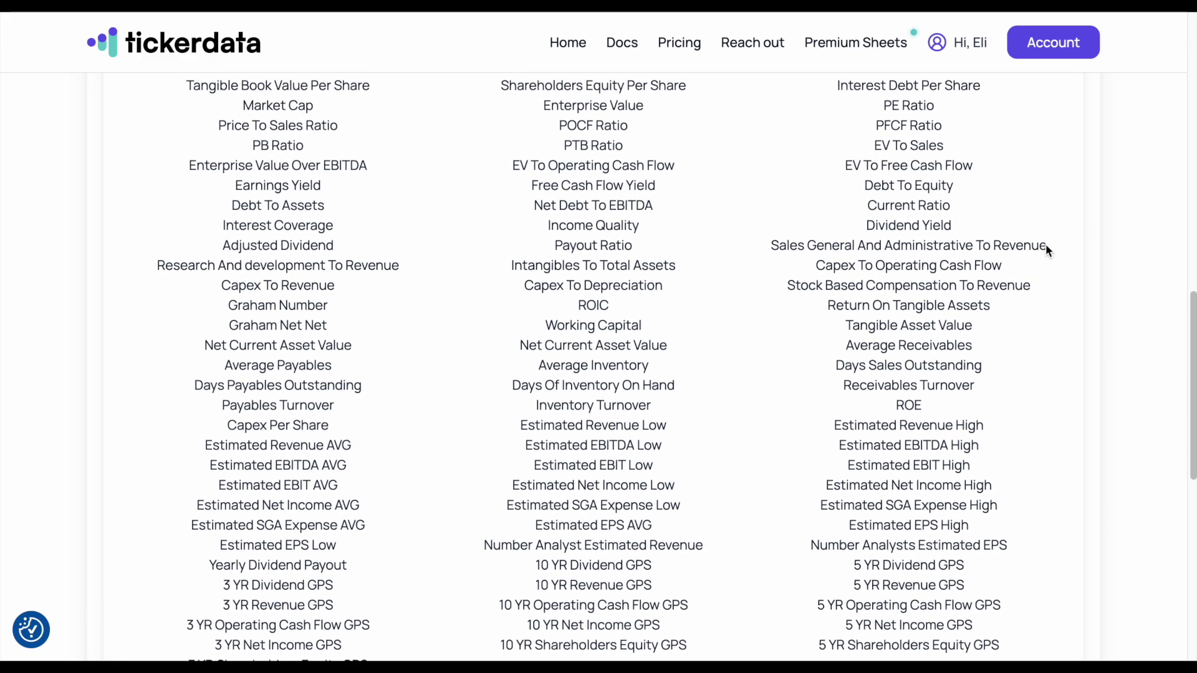
pyautogui.scroll(-1, 1046, 245)
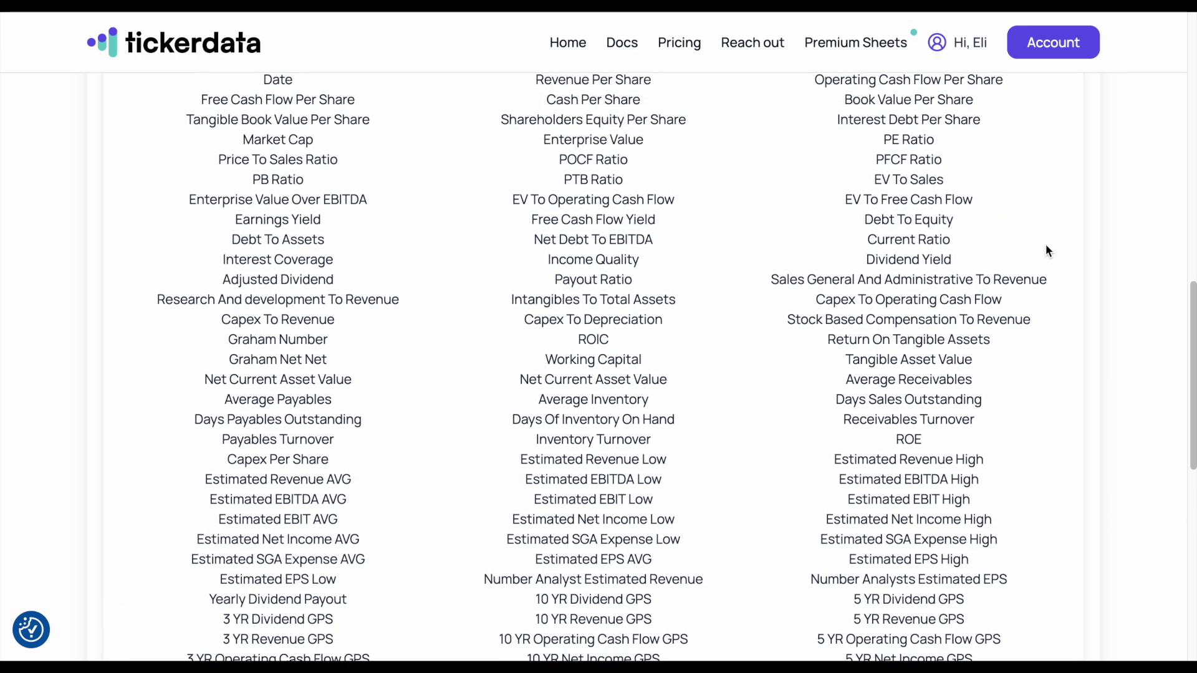
pyautogui.moveTo(870, 225); pyautogui.dragTo(967, 222)
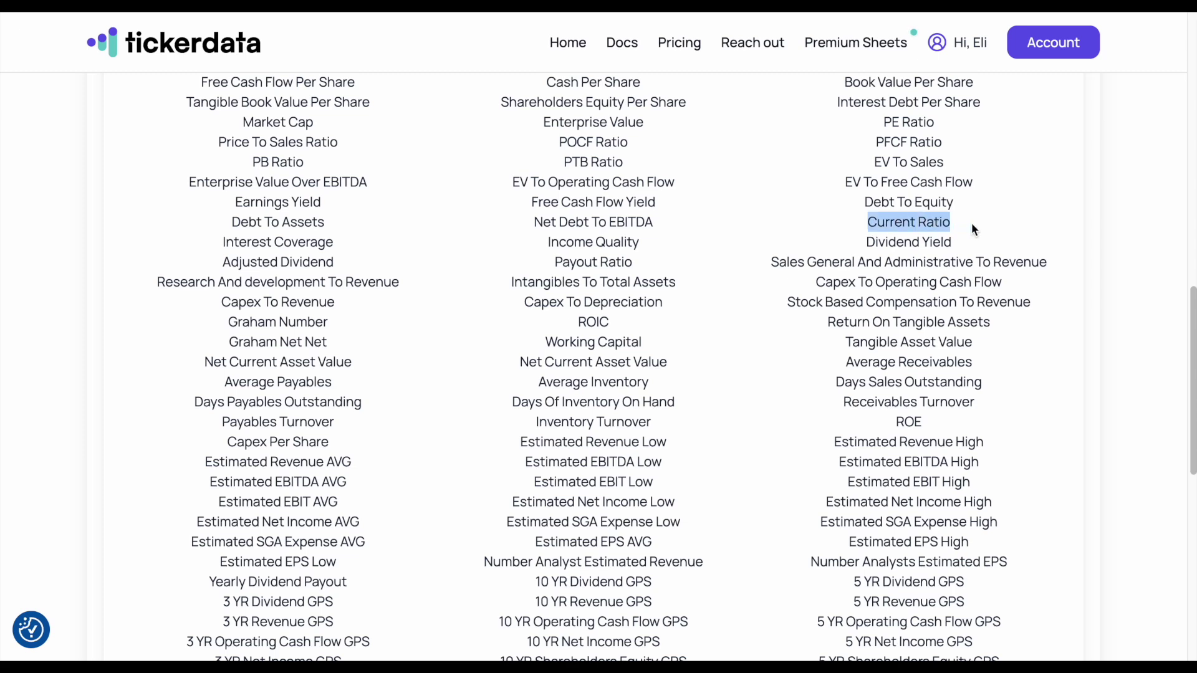
pyautogui.click(966, 222)
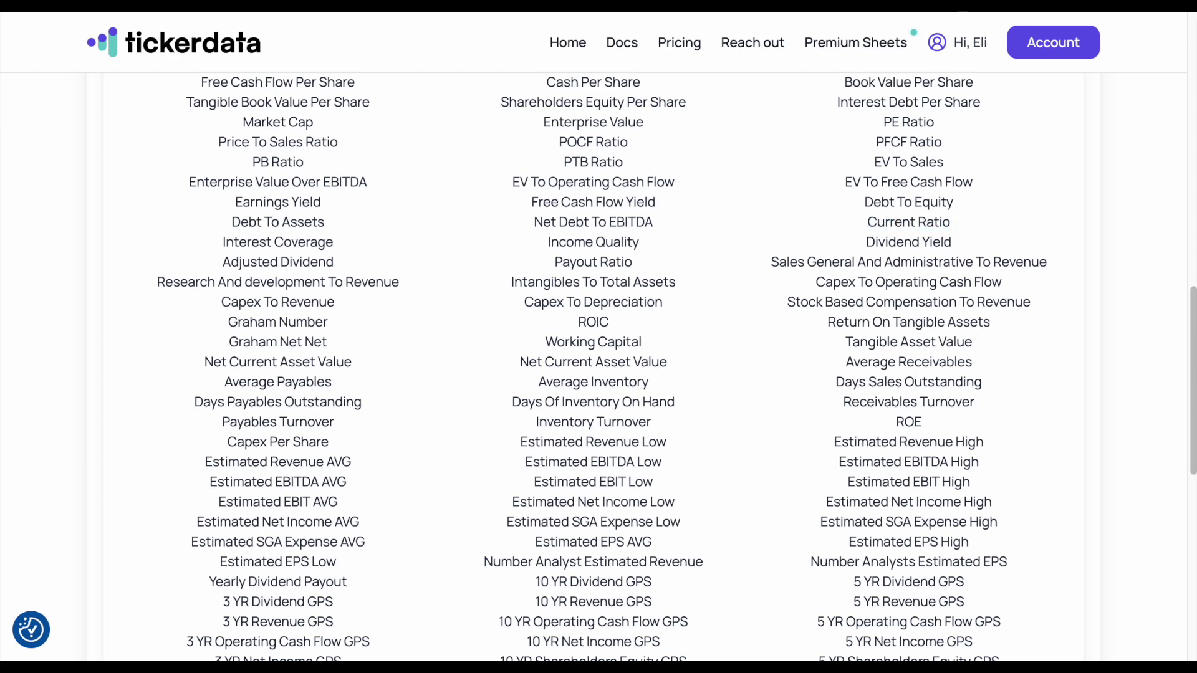
# - Switch to the Google Sheets spreadsheet and change the metric in C4 to Current Ratio
pyautogui.hotkey('alt', 'Tab')
pyautogui.write('Current Ratio')
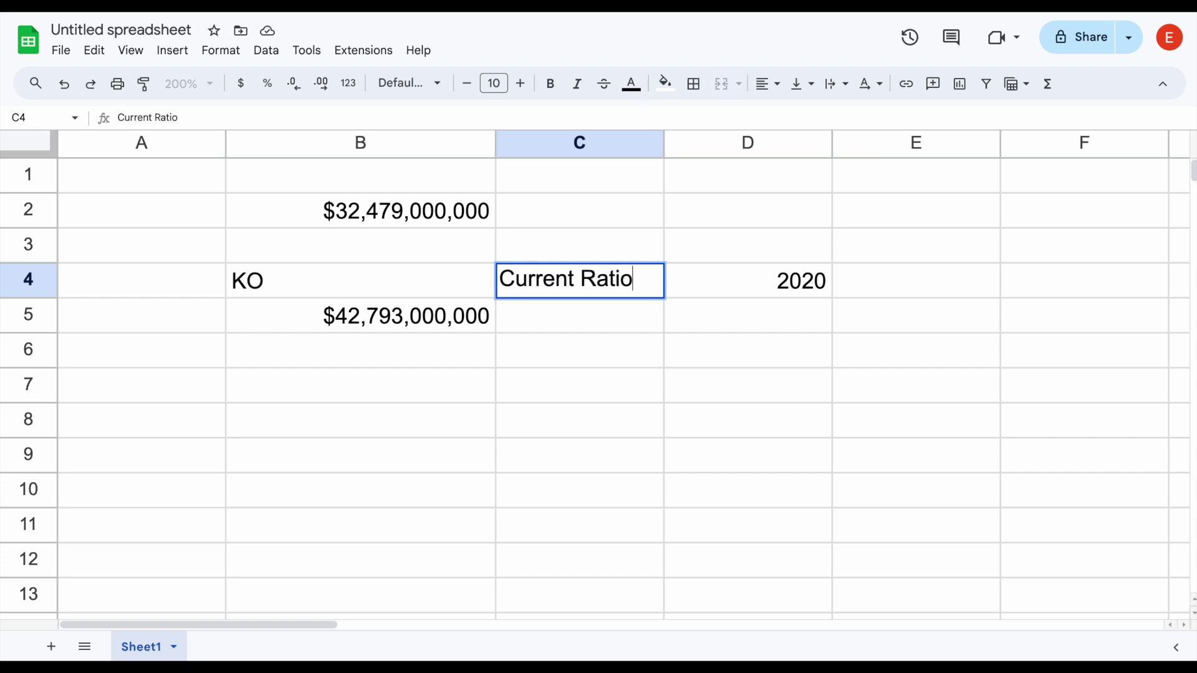
pyautogui.press('Return')
pyautogui.click(437, 321)
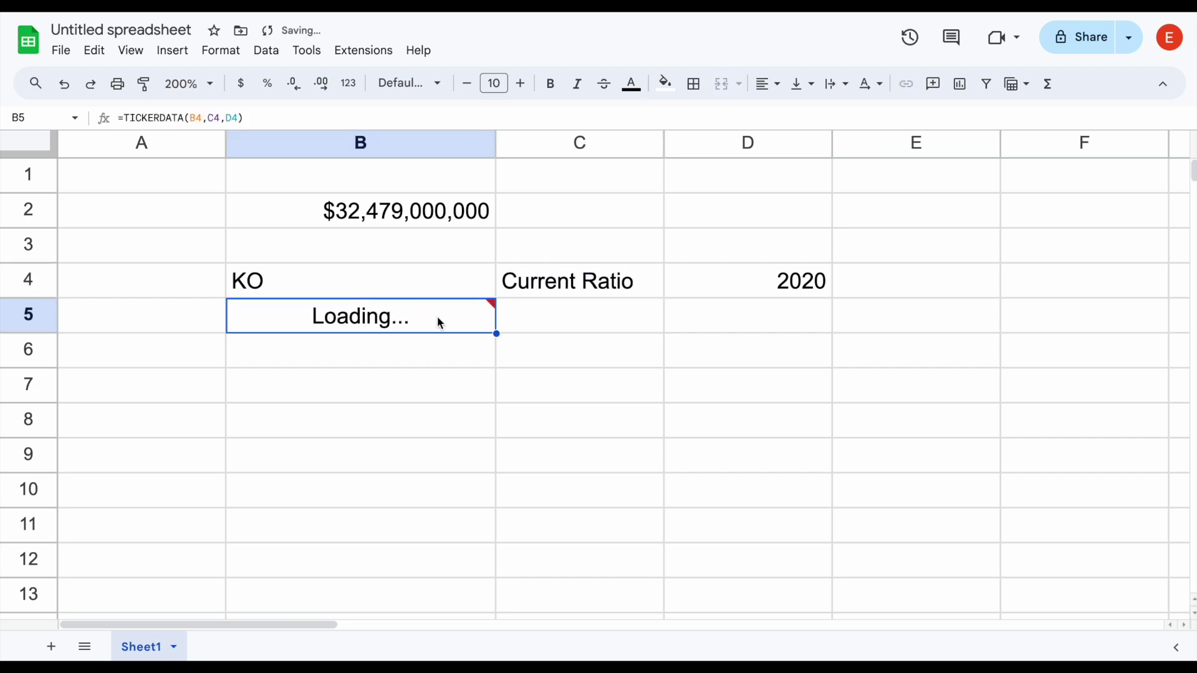
pyautogui.press('Down')
pyautogui.press('Down')
# - Reset cell B5 from currency to the automatic number format
pyautogui.click(425, 326)
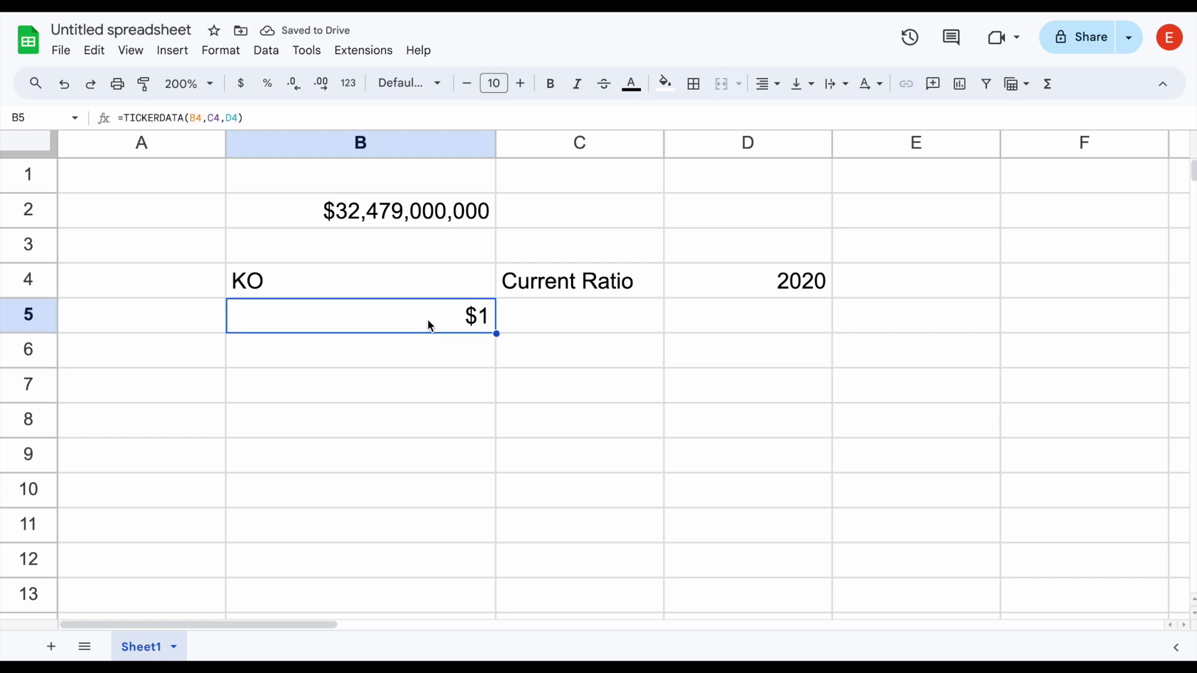
pyautogui.click(267, 86)
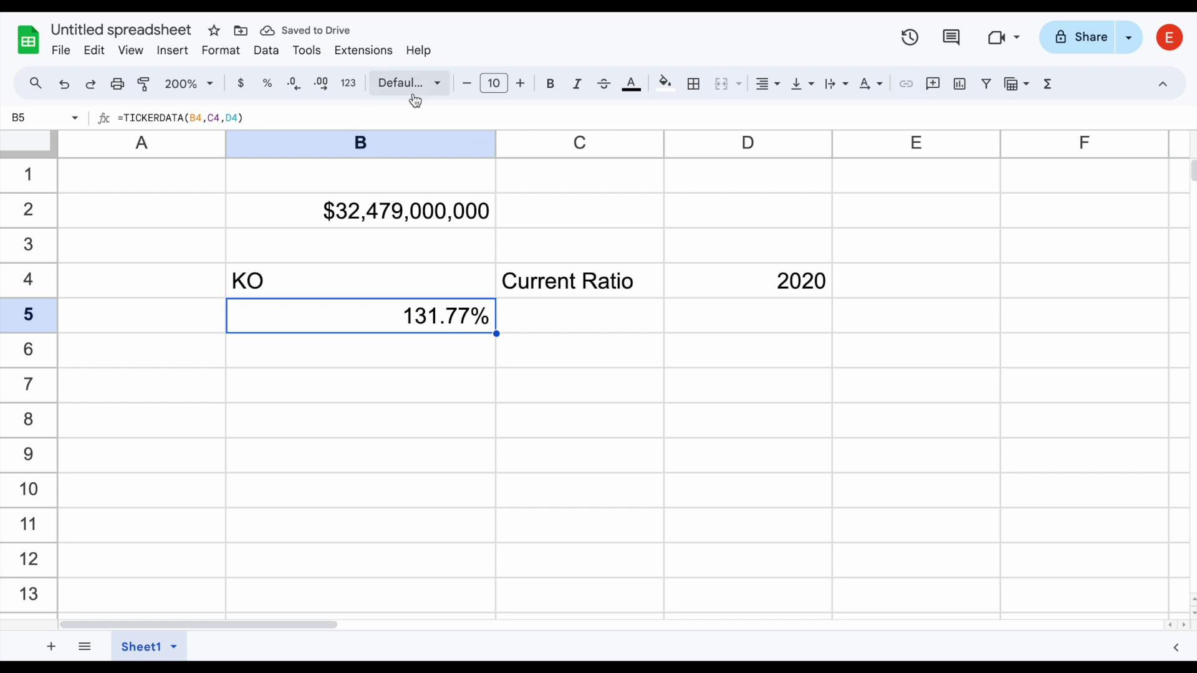
pyautogui.click(351, 87)
pyautogui.click(390, 115)
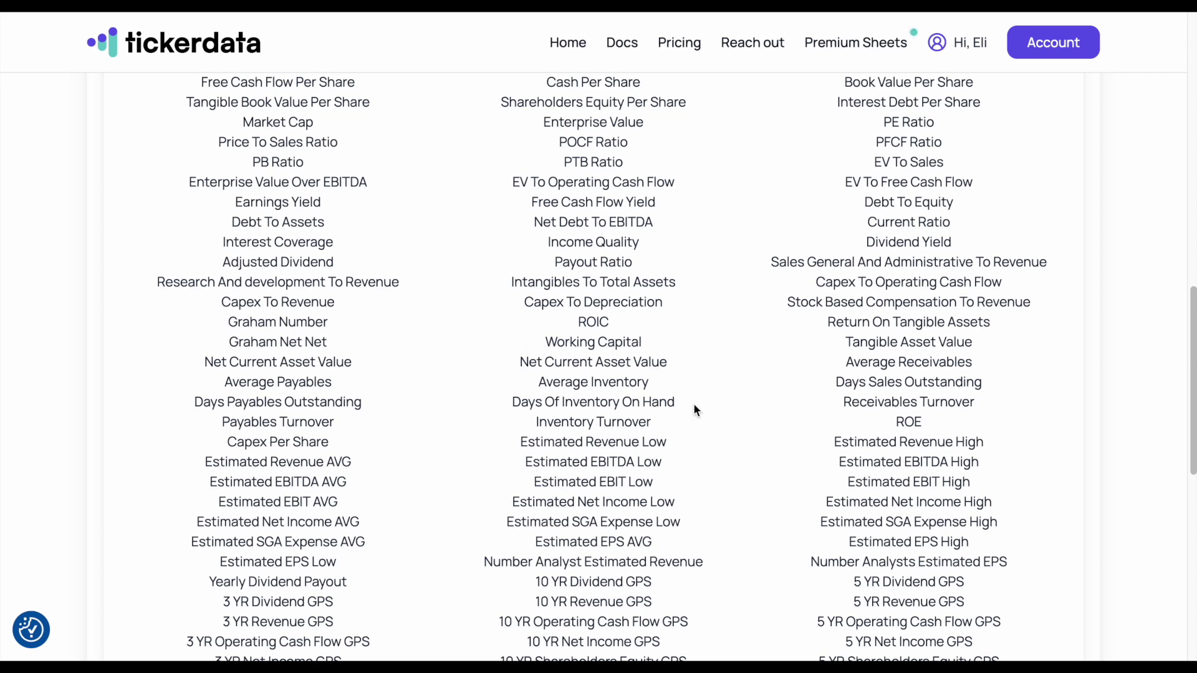
# - Collapse the Key Metrics list in the Tickerdata docs, expand TickerdataLive Attributes and highlight the Price attribute
pyautogui.scroll(3, 693, 409)
pyautogui.click(970, 203)
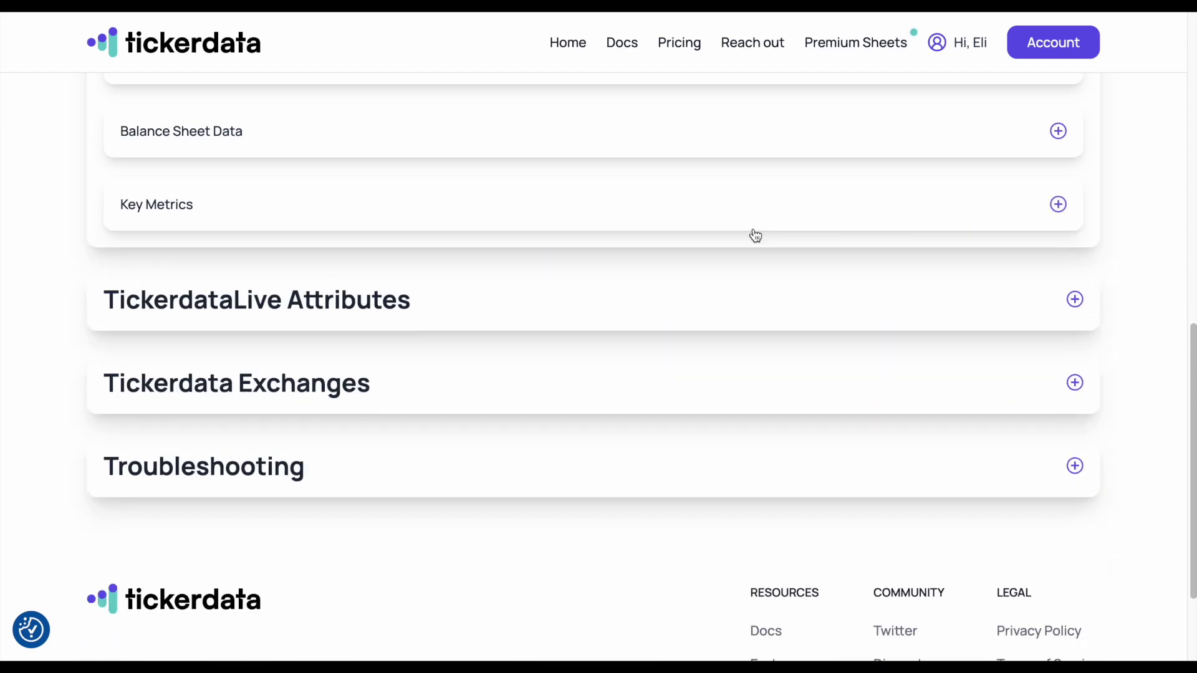
pyautogui.click(727, 271)
pyautogui.scroll(-1, 649, 321)
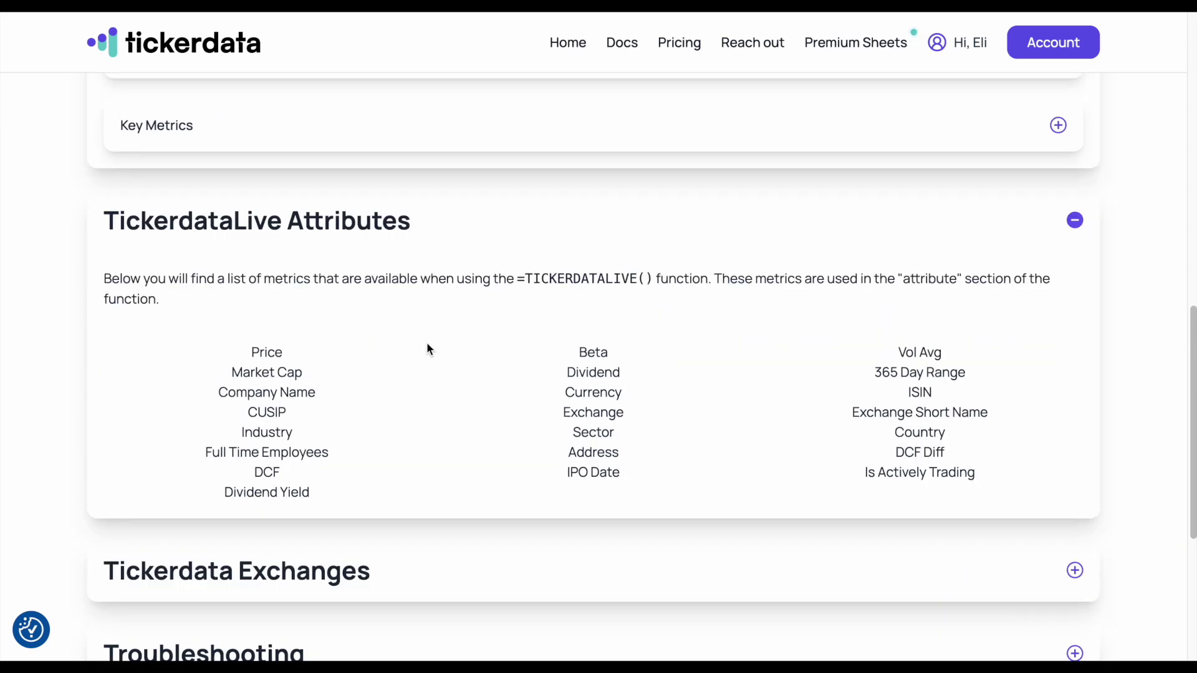
pyautogui.moveTo(248, 350); pyautogui.dragTo(304, 350)
pyautogui.click(306, 350)
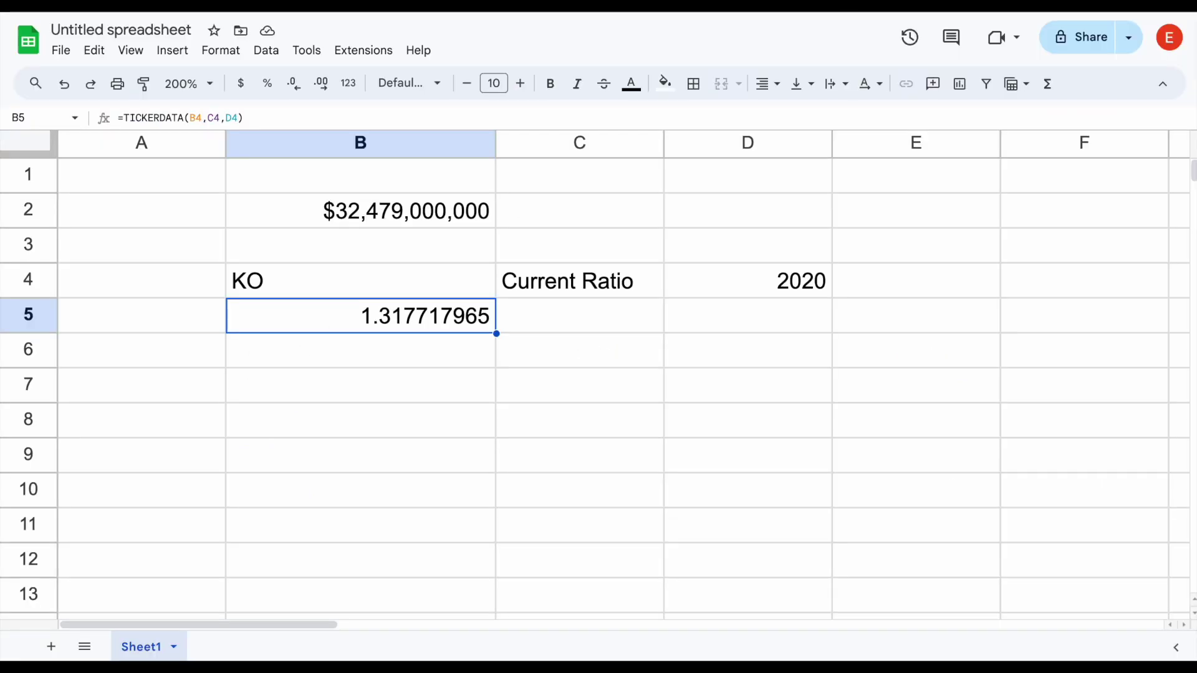
# - Enter the formula =TICKERDATALIVE("KO","price") in cell B8 of the spreadsheet
pyautogui.click(370, 422)
pyautogui.write('=tick')
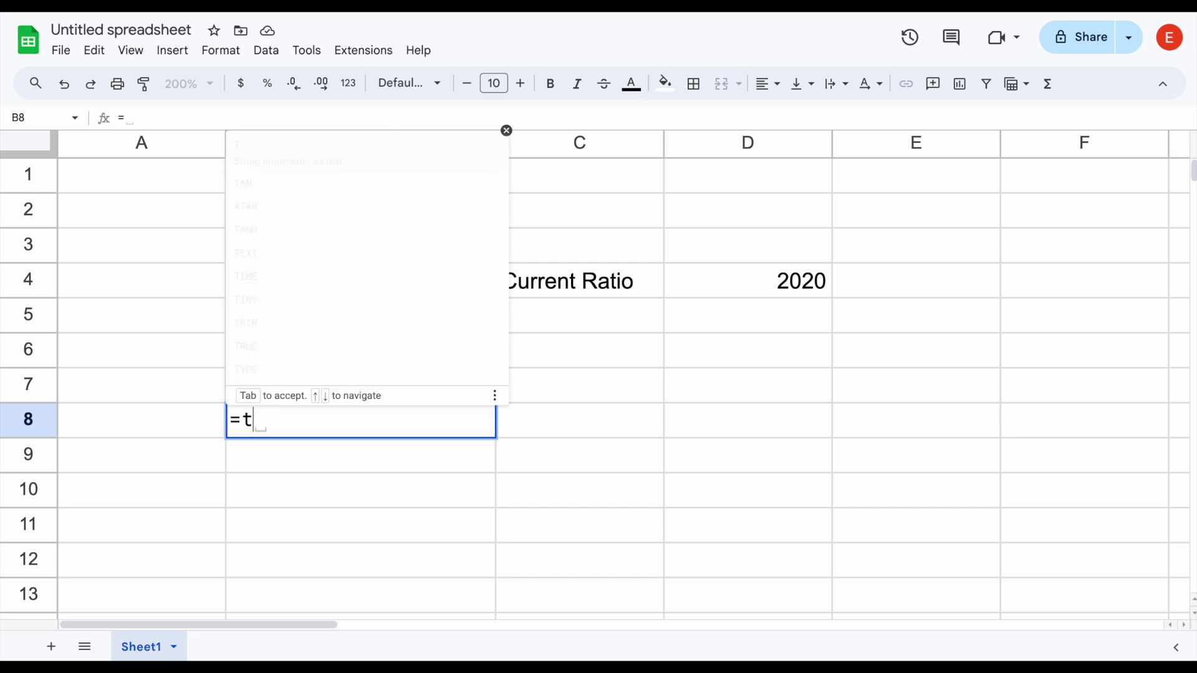
pyautogui.click(376, 493)
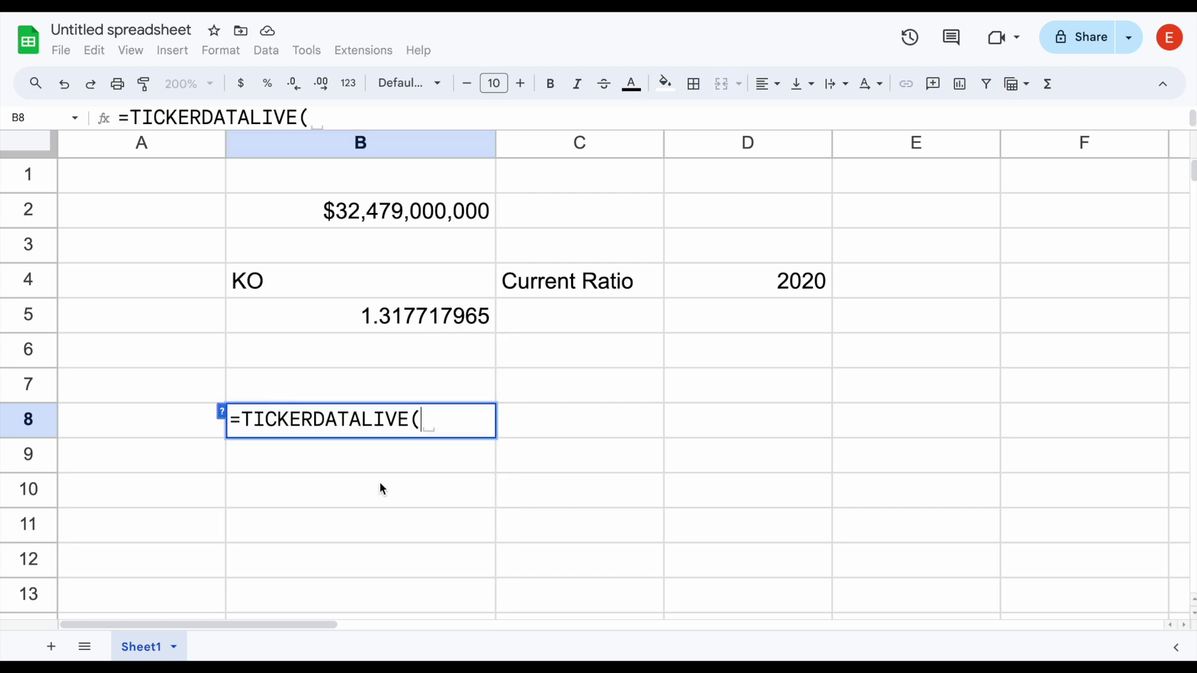
pyautogui.write('"KO", "p')
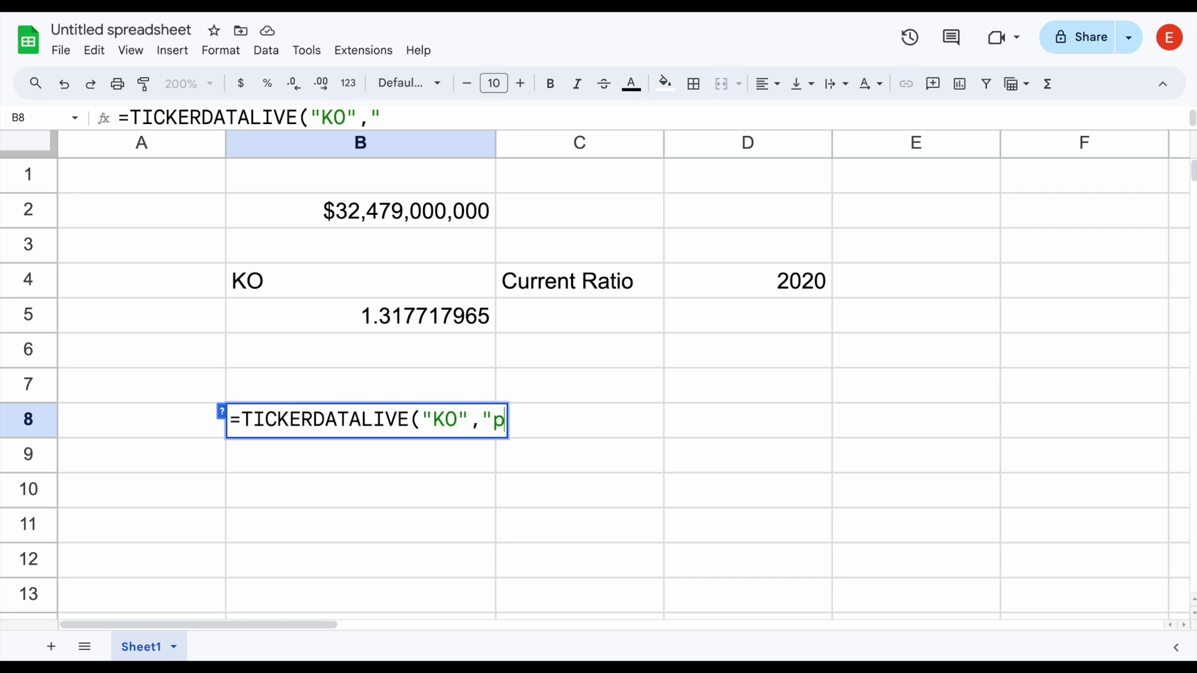
pyautogui.write('rice")')
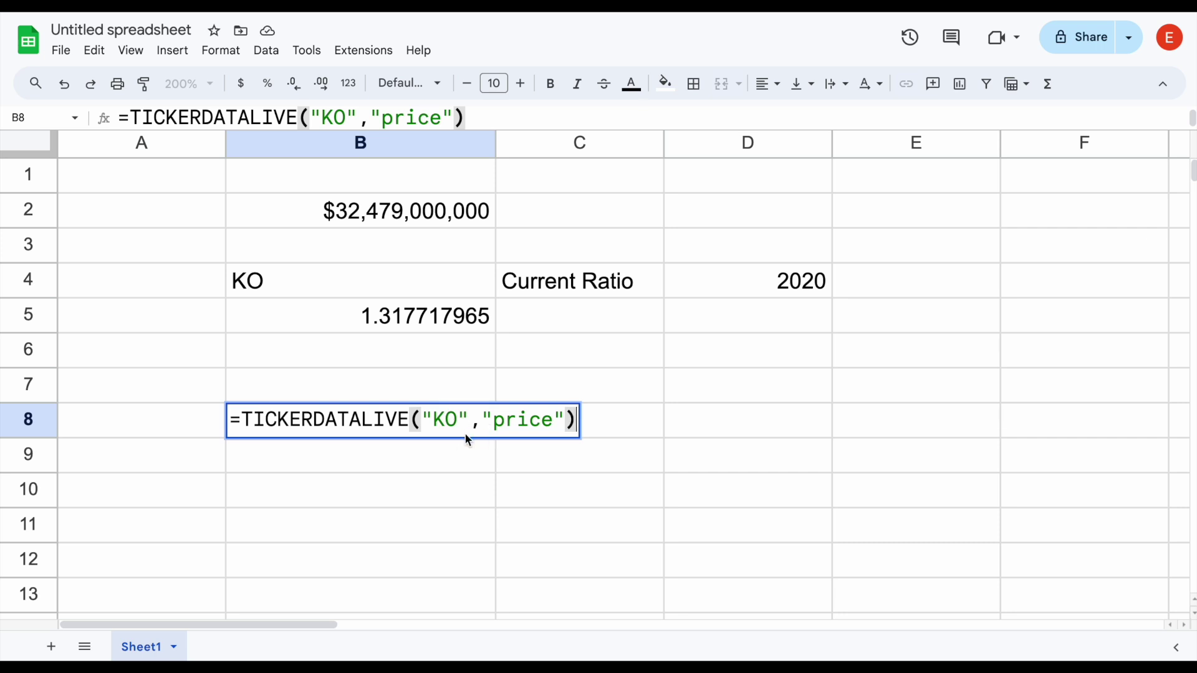
pyautogui.press('Return')
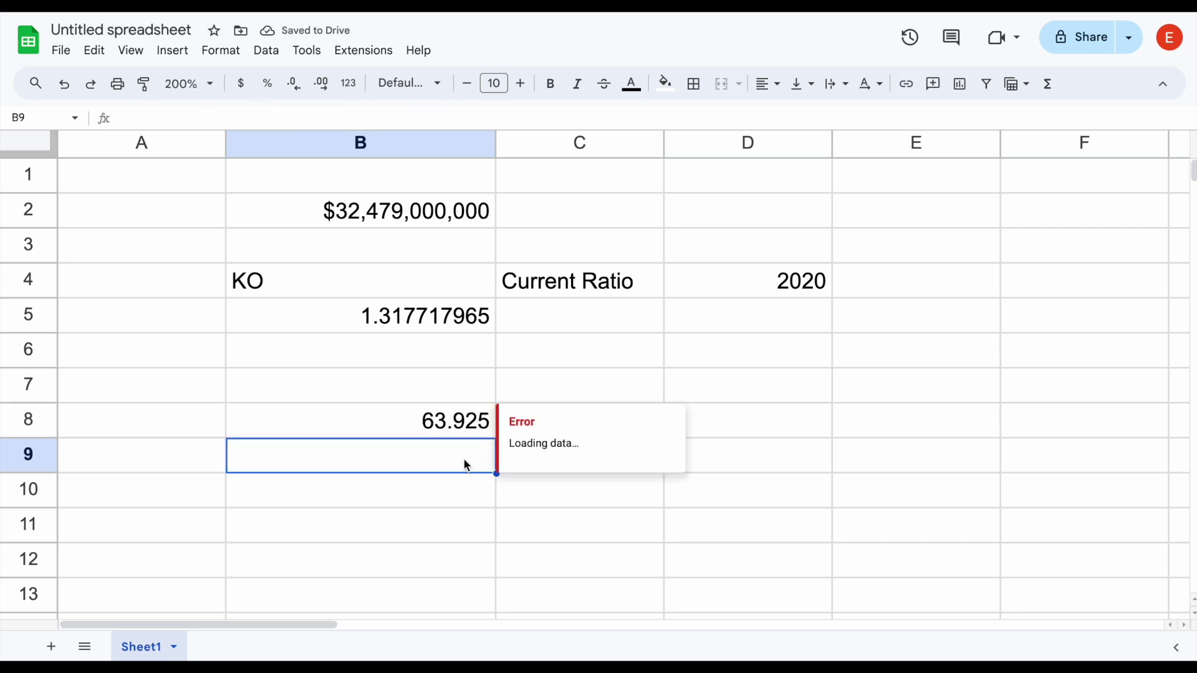
# - Change the attribute in the B8 TICKERDATALIVE formula to "dividend yield"
pyautogui.click(440, 428)
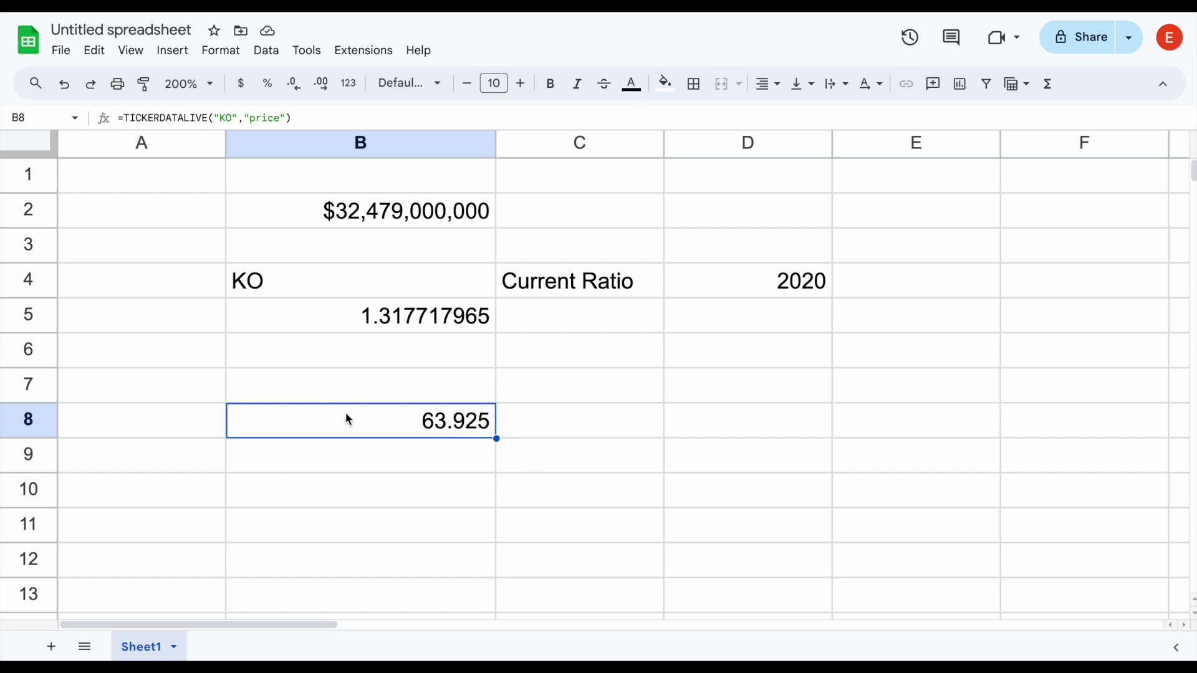
pyautogui.press('F2')
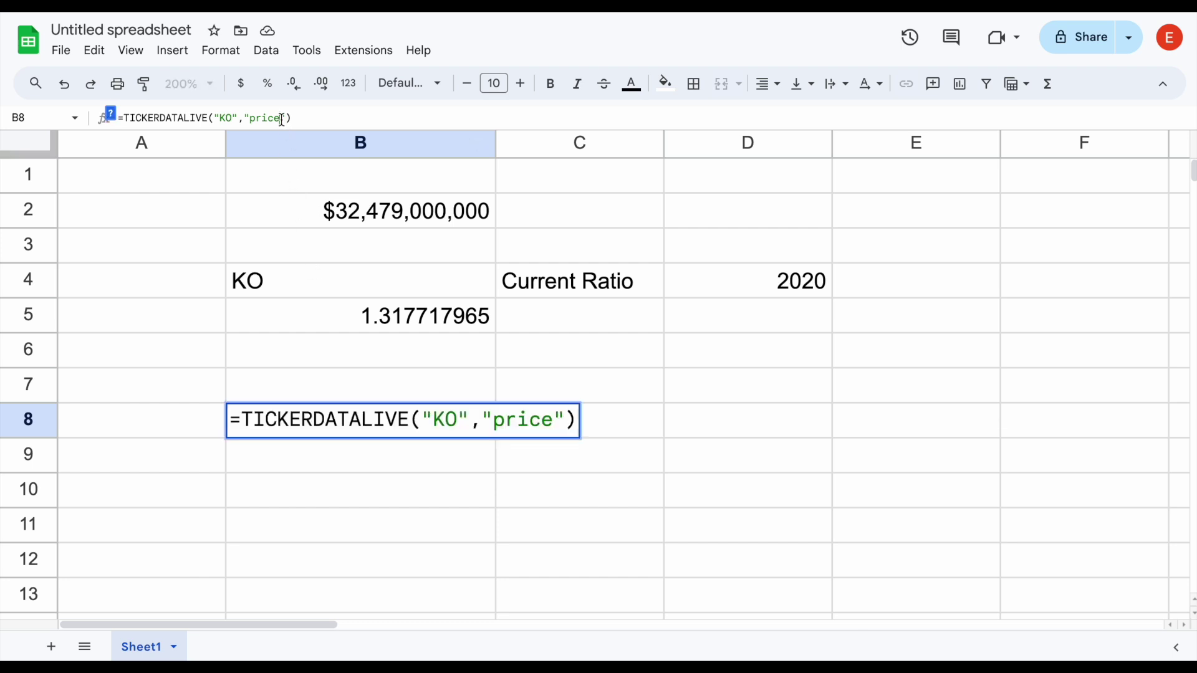
pyautogui.press('BackSpace')
pyautogui.press('BackSpace')
pyautogui.press('BackSpace')
pyautogui.press('BackSpace')
pyautogui.press('BackSpace')
pyautogui.write('dividend yield')
pyautogui.press('Return')
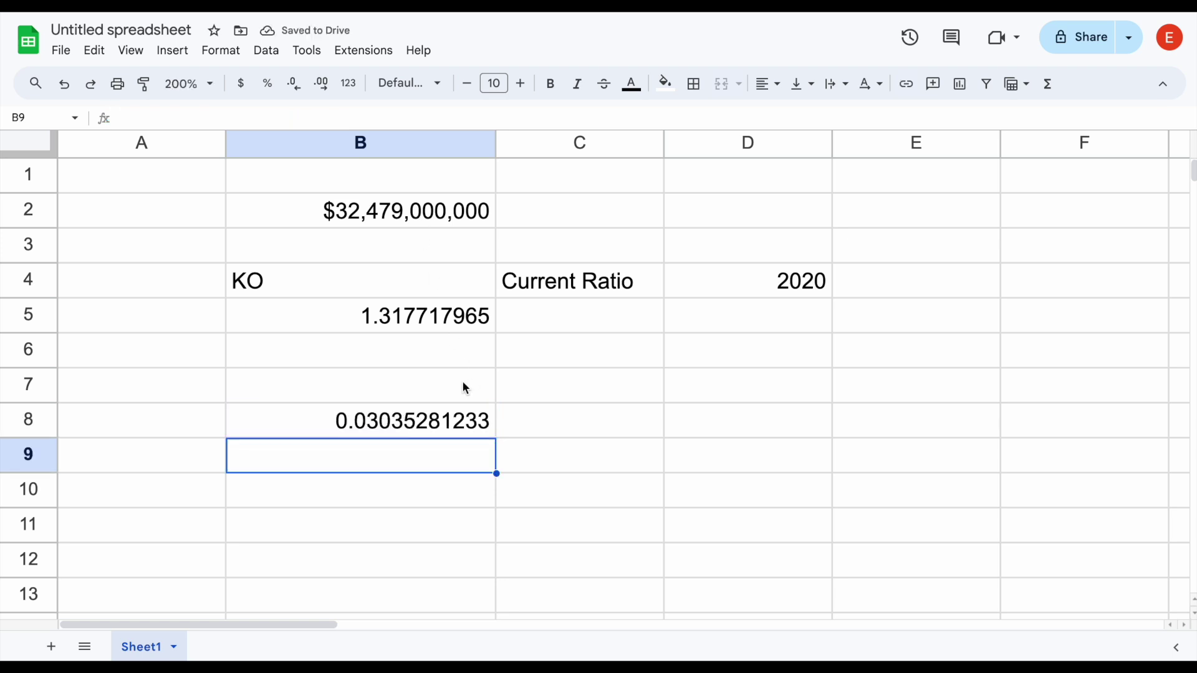
# - Format cell B8 as a percentage
pyautogui.click(462, 381)
pyautogui.click(459, 425)
pyautogui.click(267, 84)
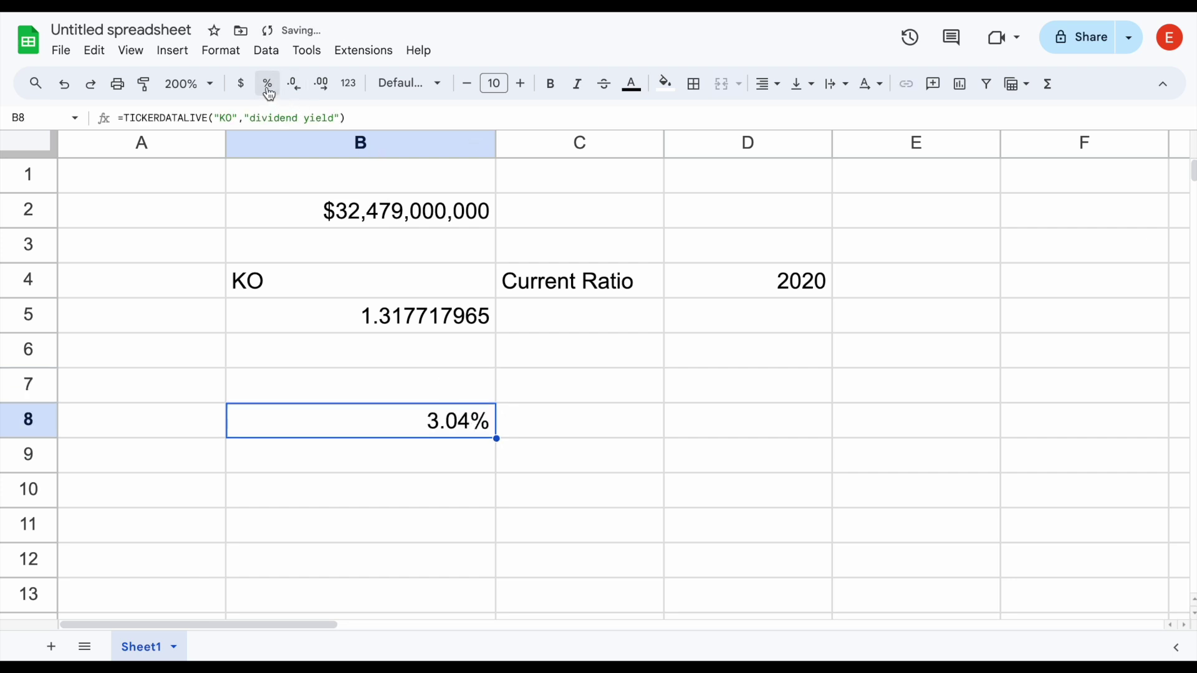
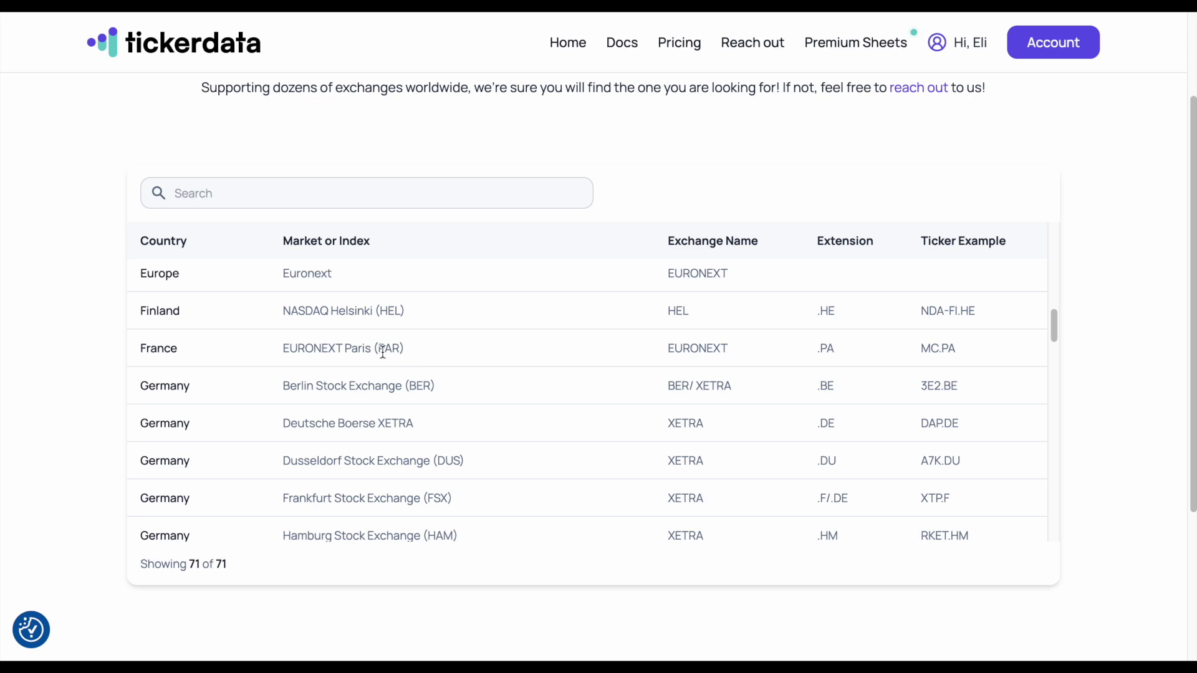
# - Look up EURONEXT Paris in Tickerdata's exchange list, and check the MC.PA share price on Yahoo Finance
pyautogui.moveTo(378, 348); pyautogui.dragTo(402, 347)
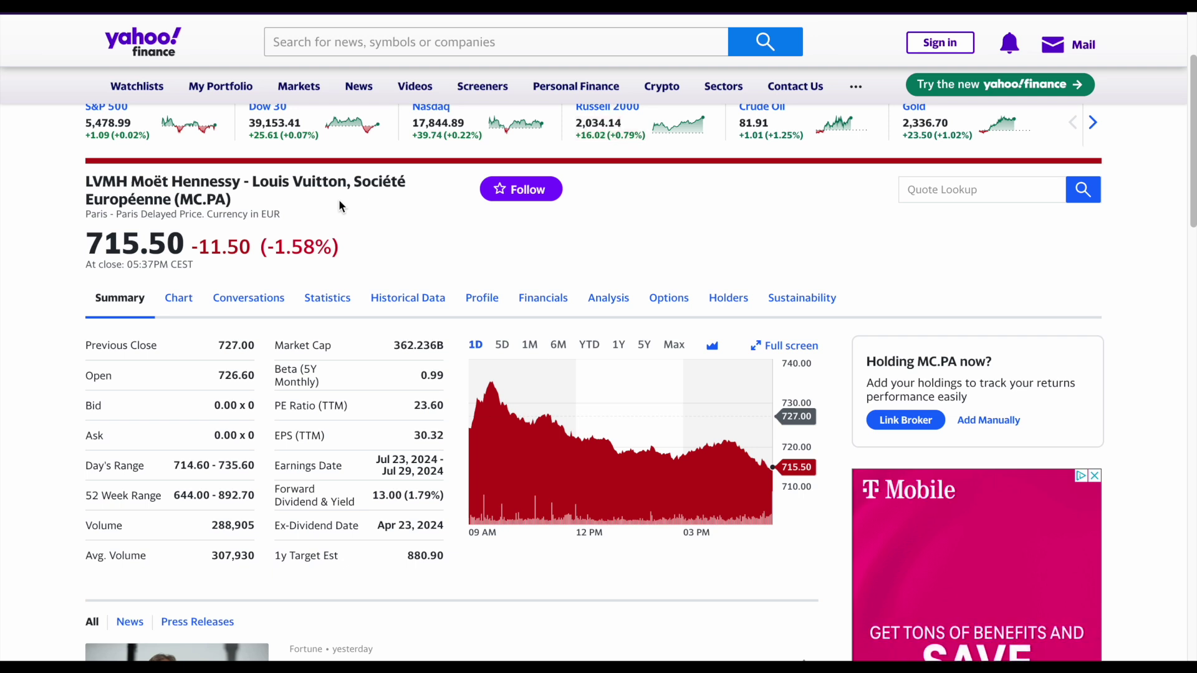
pyautogui.moveTo(86, 243); pyautogui.dragTo(181, 245)
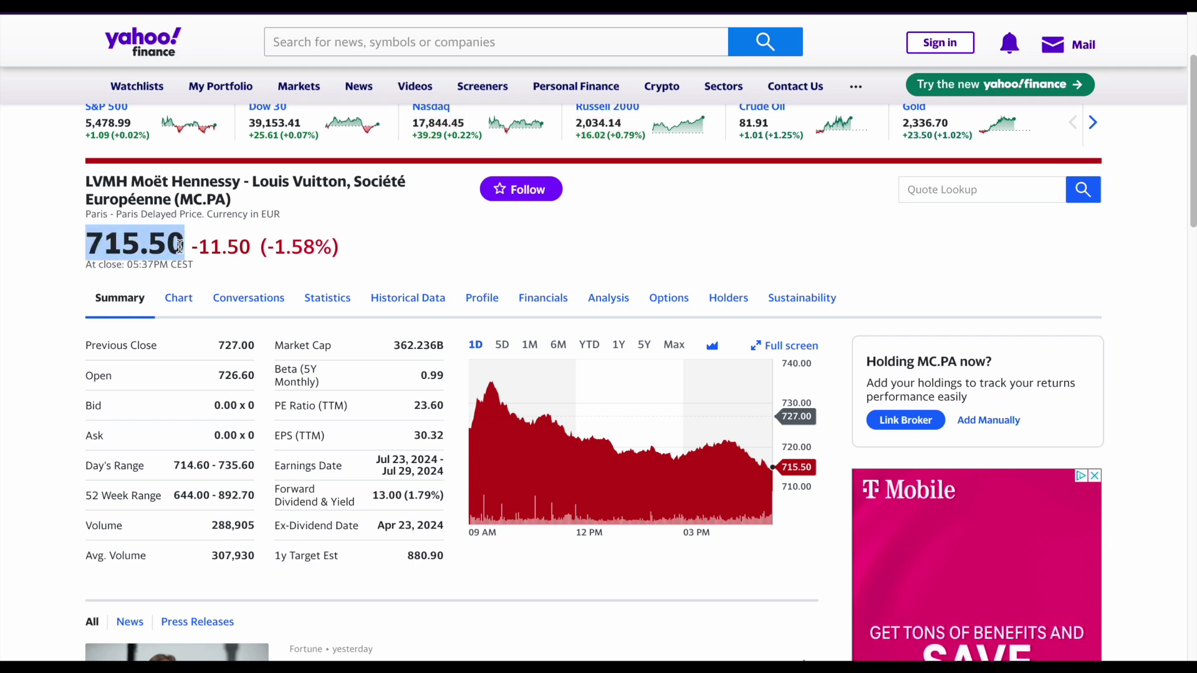
pyautogui.click(256, 225)
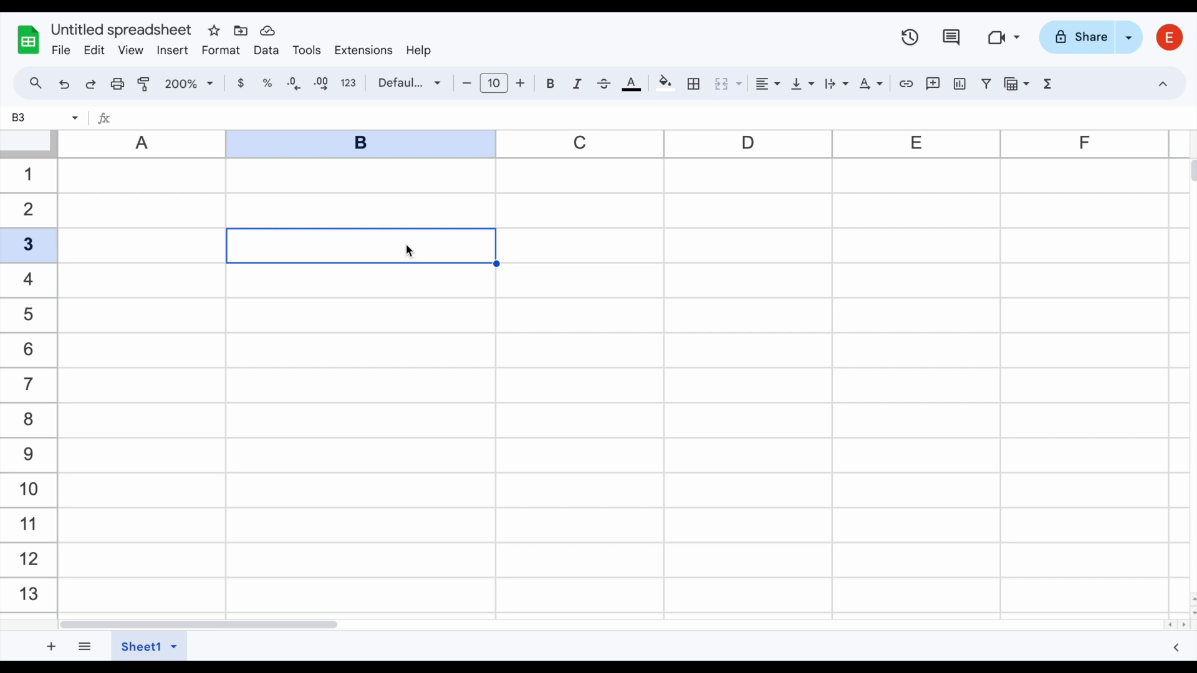
# - Enter =TICKERDATALIVE("MC.PA","price") in cell B3, checking the ticker in Tickerdata's exchange list and the price against Yahoo Finance
pyautogui.write('=tick')
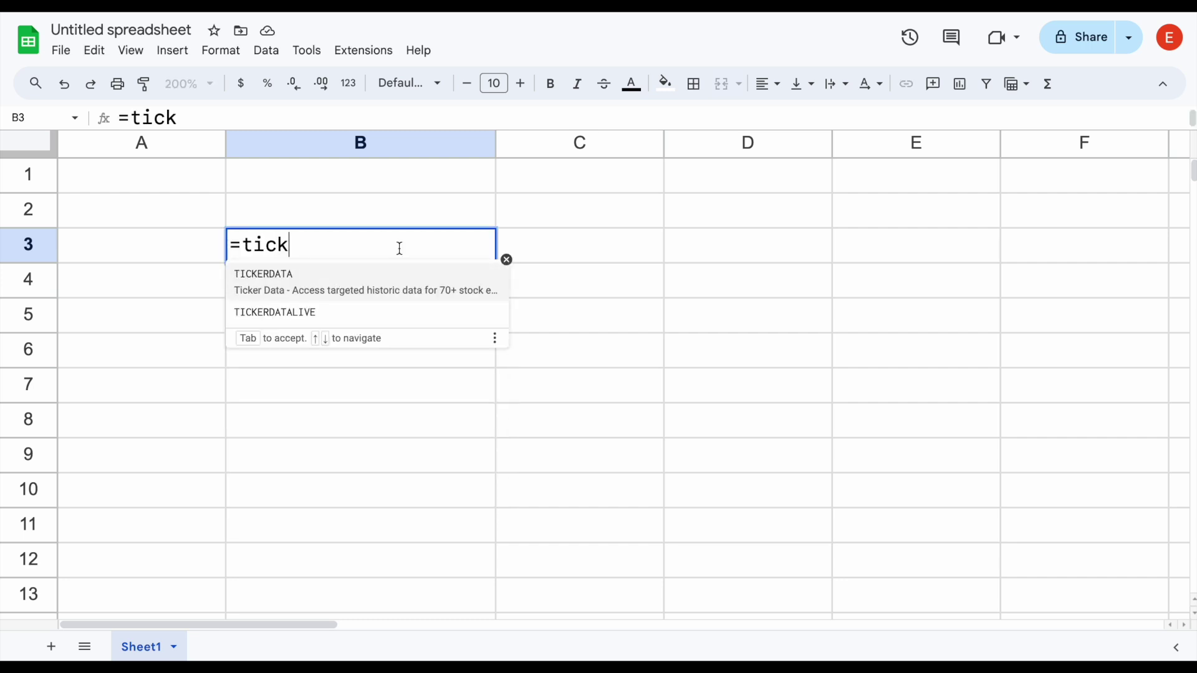
pyautogui.click(356, 313)
pyautogui.write('"')
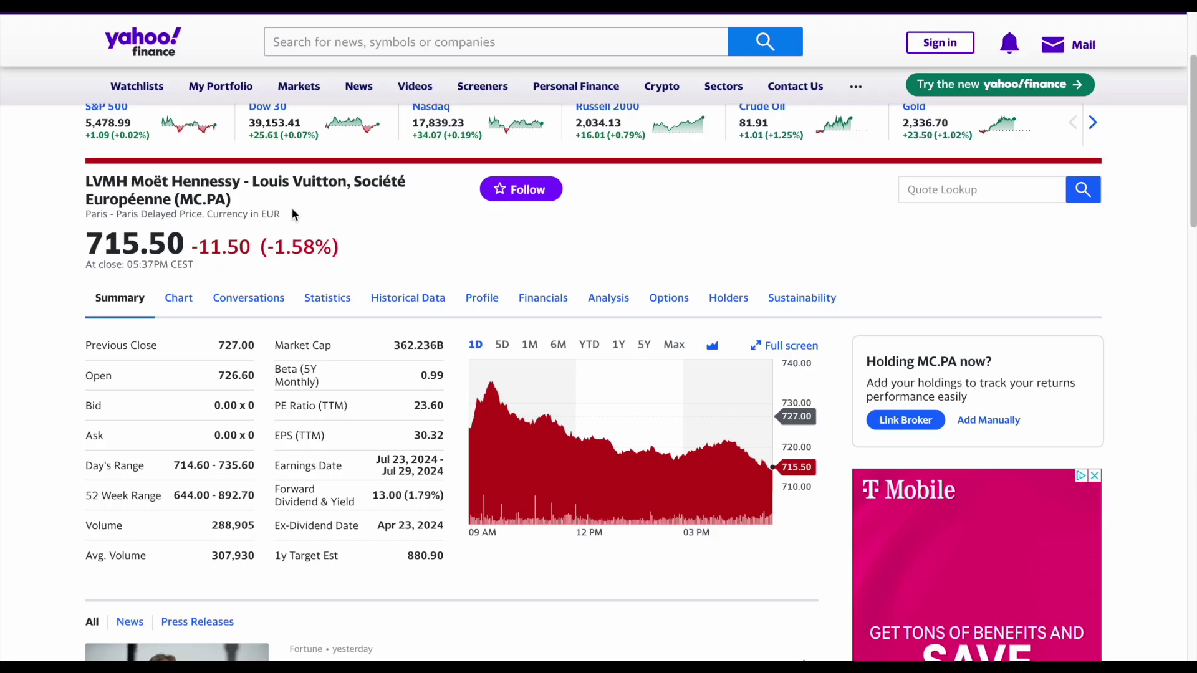
pyautogui.moveTo(180, 200); pyautogui.dragTo(231, 200)
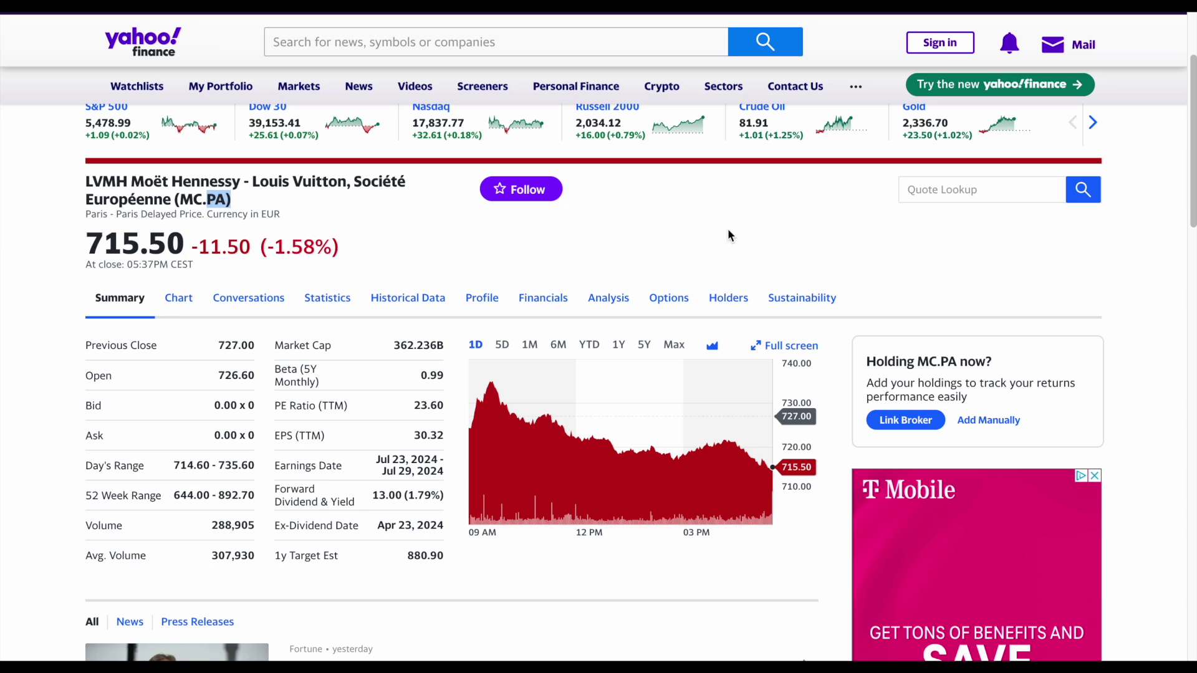
pyautogui.hotkey('ctrl', 'Tab')
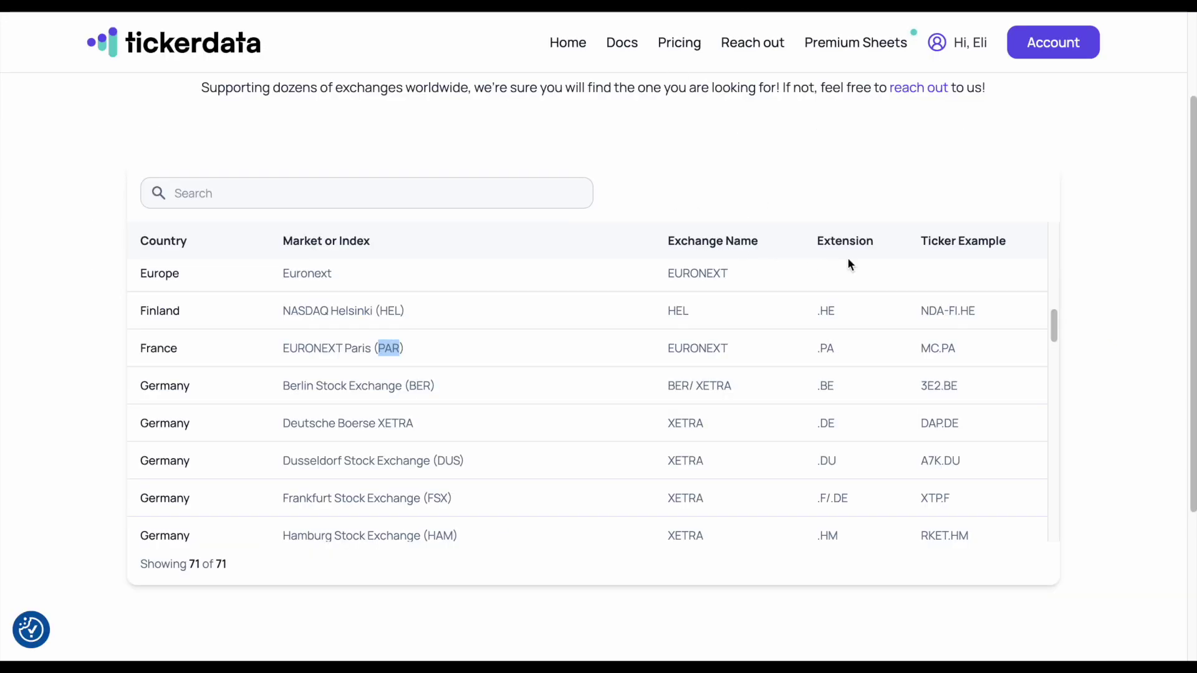
pyautogui.click(819, 353)
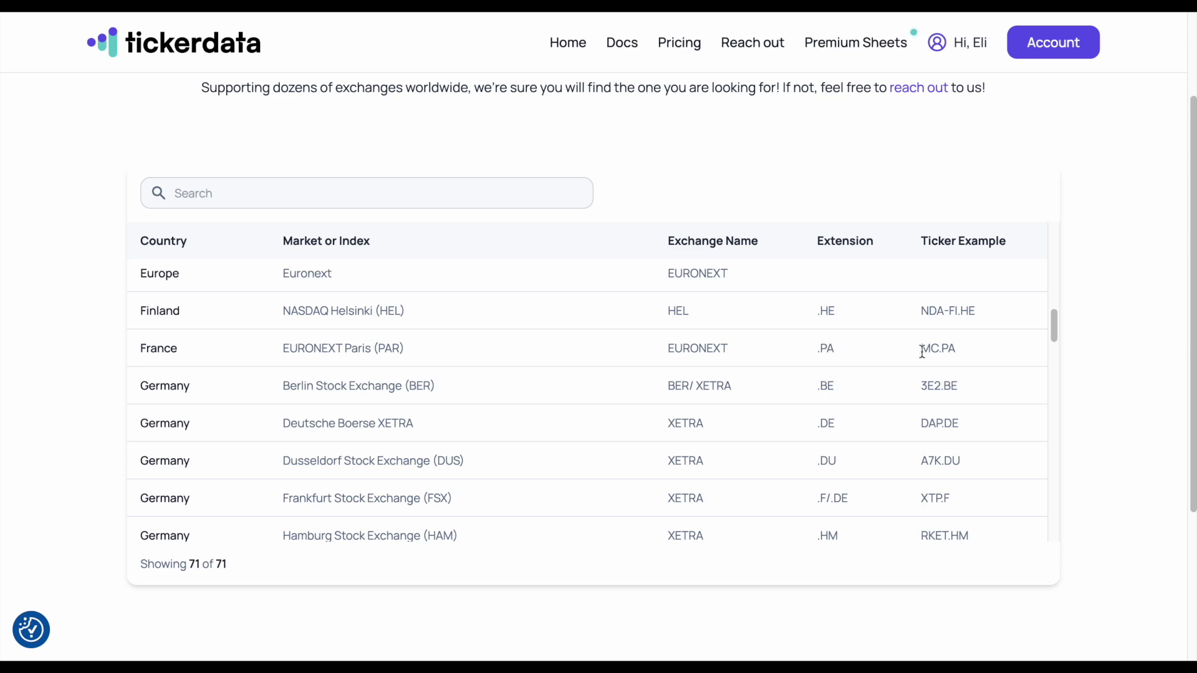
pyautogui.moveTo(922, 352); pyautogui.dragTo(966, 348)
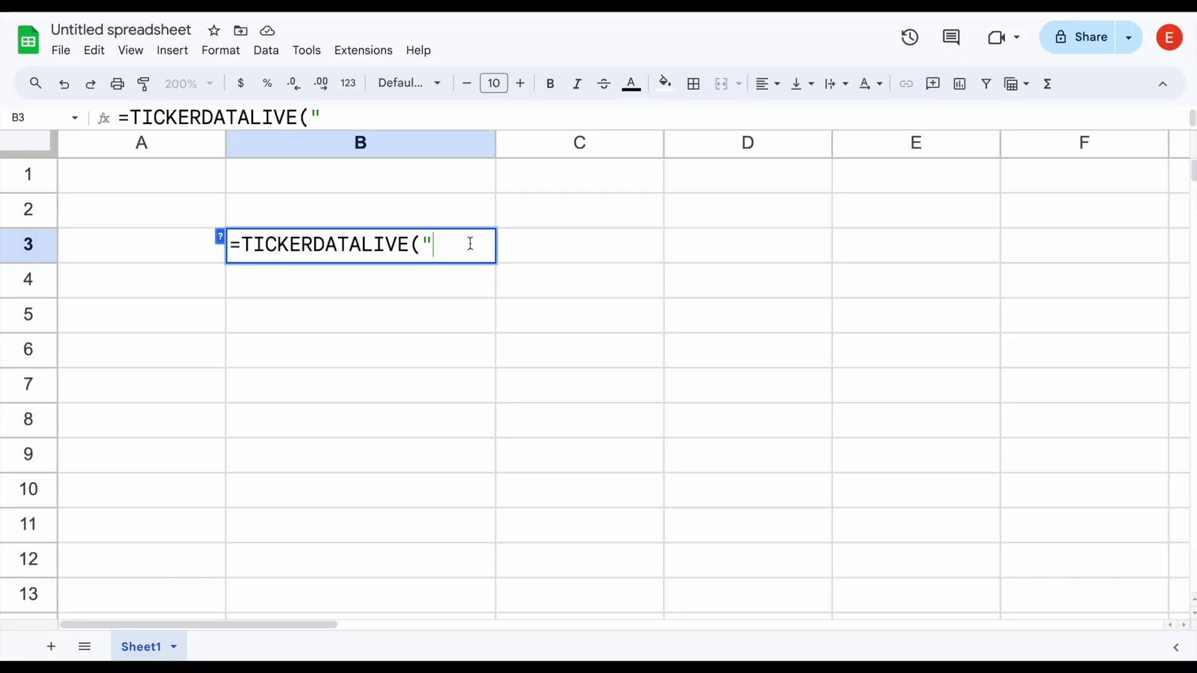
pyautogui.write('MC.')
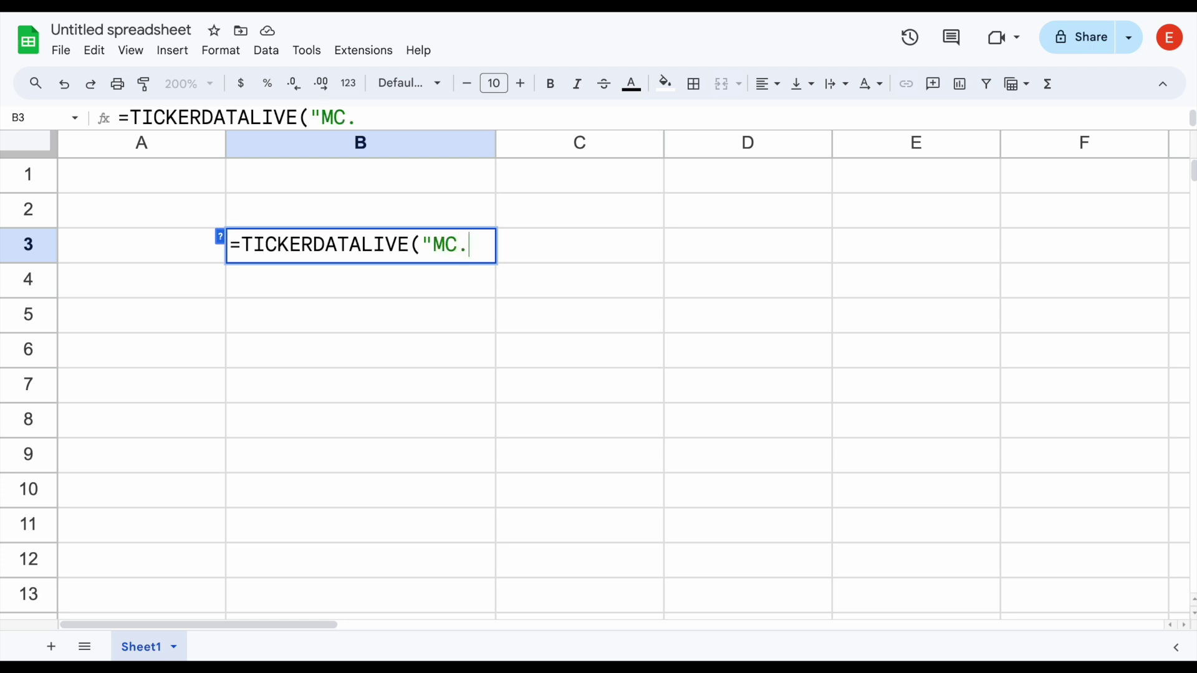
pyautogui.write('PA",')
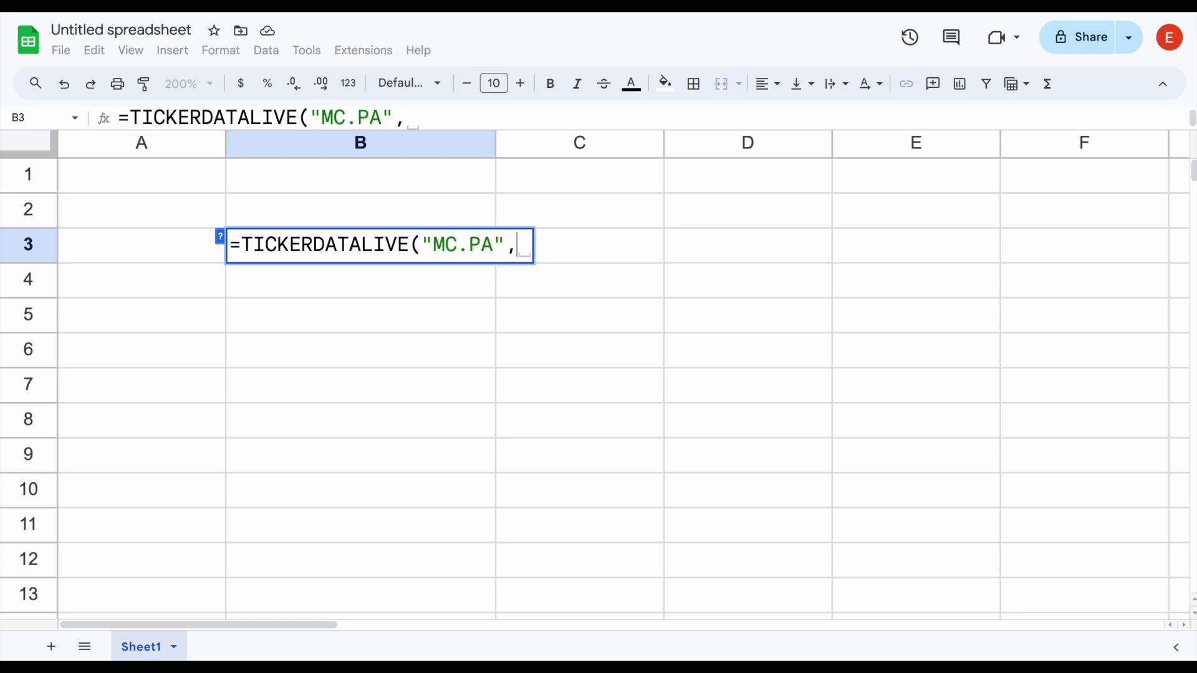
pyautogui.write('"price")')
pyautogui.press('Return')
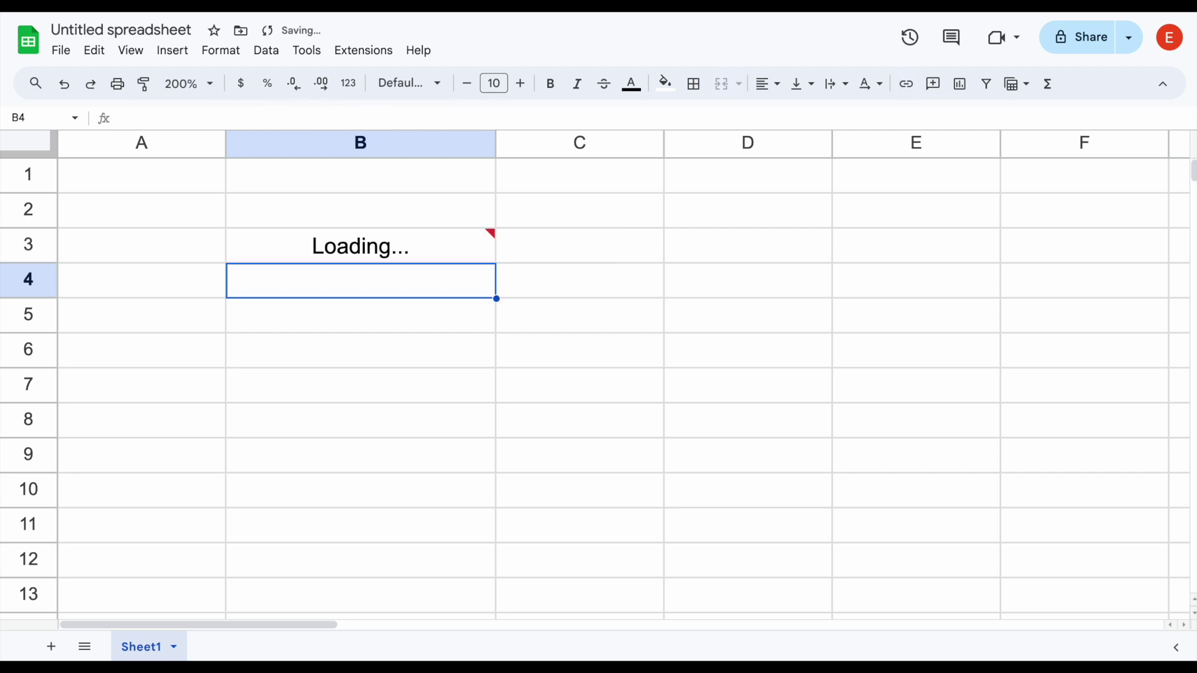
pyautogui.click(472, 260)
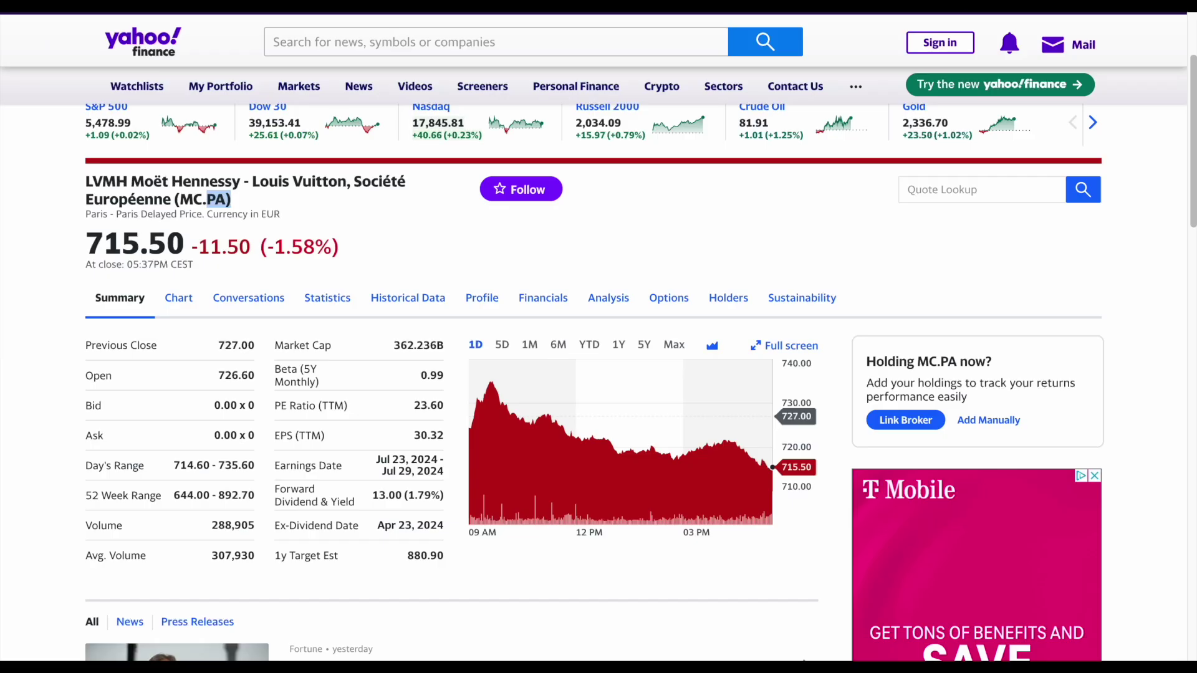
pyautogui.click(406, 256)
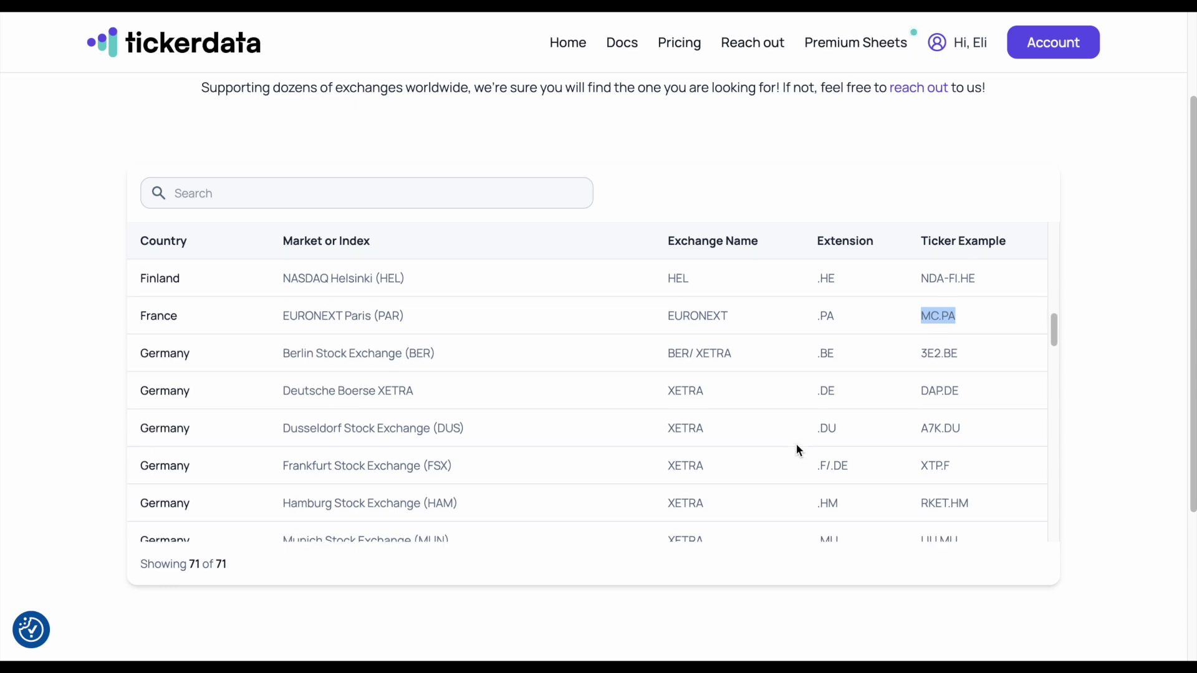
# - Look up the example ticker for the National Stock Exchange of India in Tickerdata's exchange list
pyautogui.scroll(-6, 796, 445)
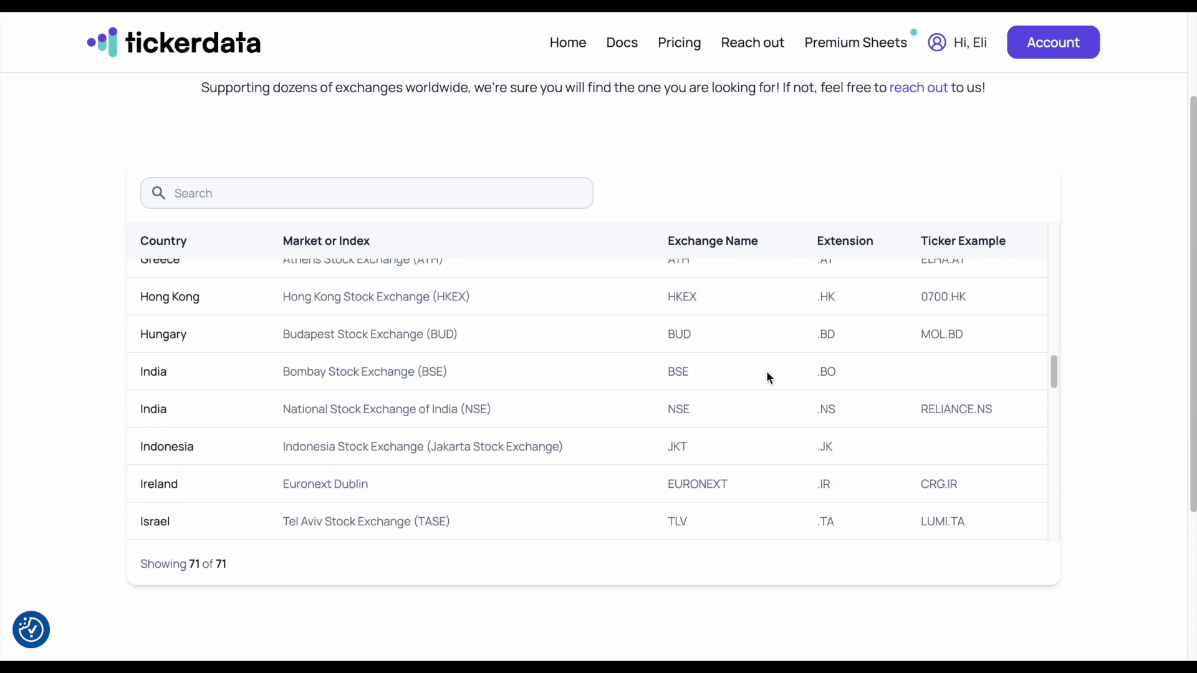
pyautogui.scroll(-1, 767, 374)
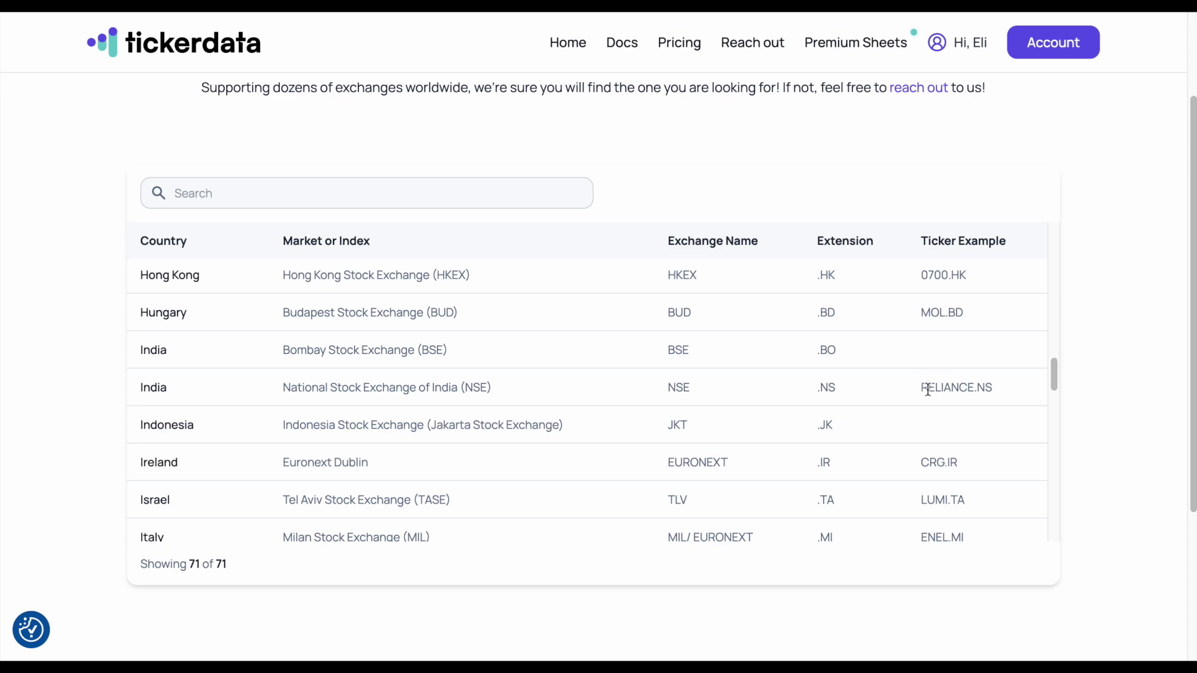
pyautogui.moveTo(921, 389); pyautogui.dragTo(1001, 390)
pyautogui.click(945, 405)
pyautogui.moveTo(921, 388); pyautogui.dragTo(973, 389)
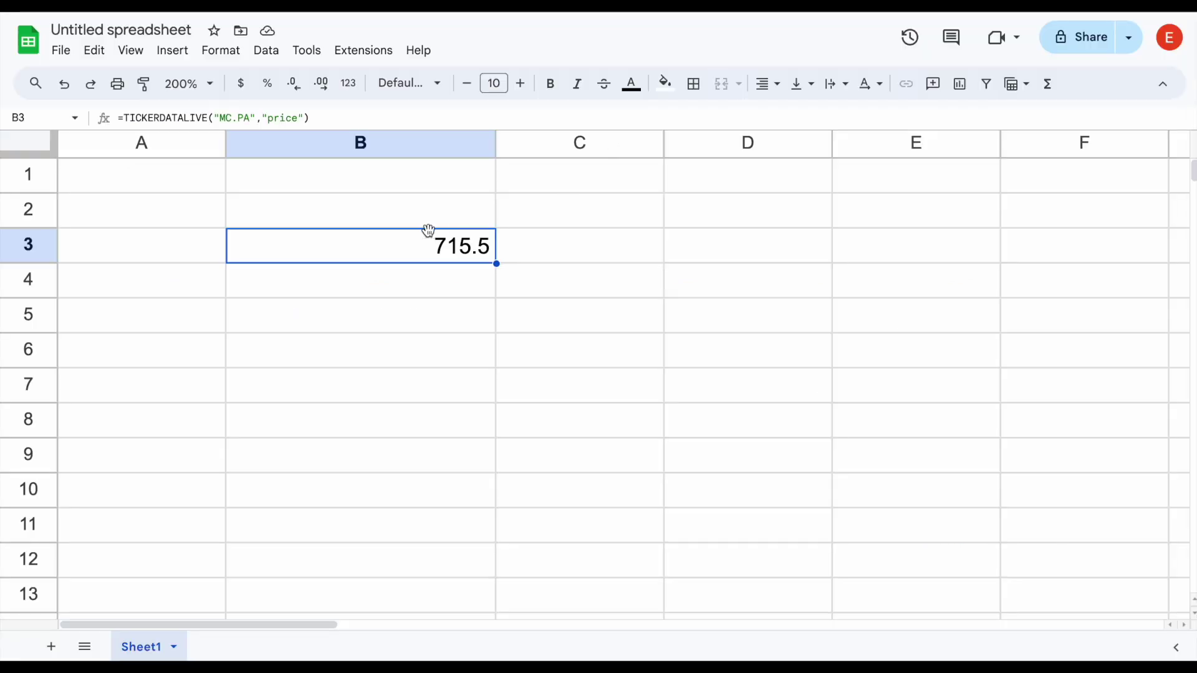
# - Change the ticker in cell B3's TICKERDATALIVE formula to "RELIANCE.NS"
pyautogui.click(252, 121)
pyautogui.moveTo(251, 121); pyautogui.dragTo(217, 118)
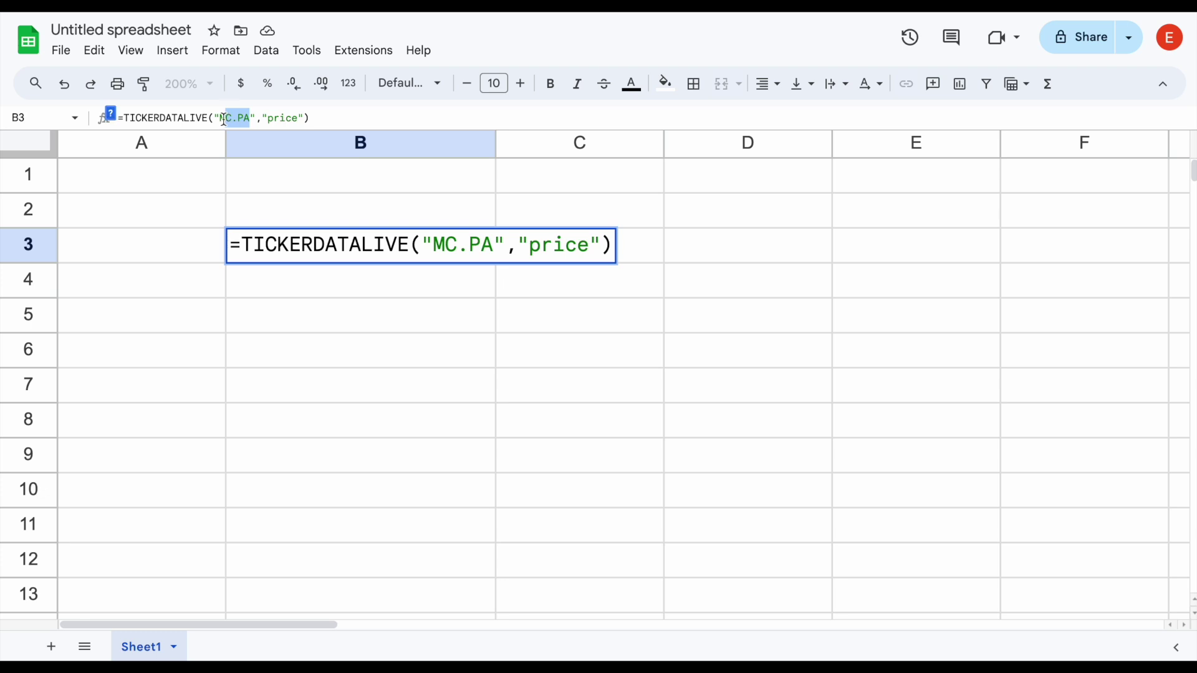
pyautogui.press('BackSpace')
pyautogui.write('RELIANCE')
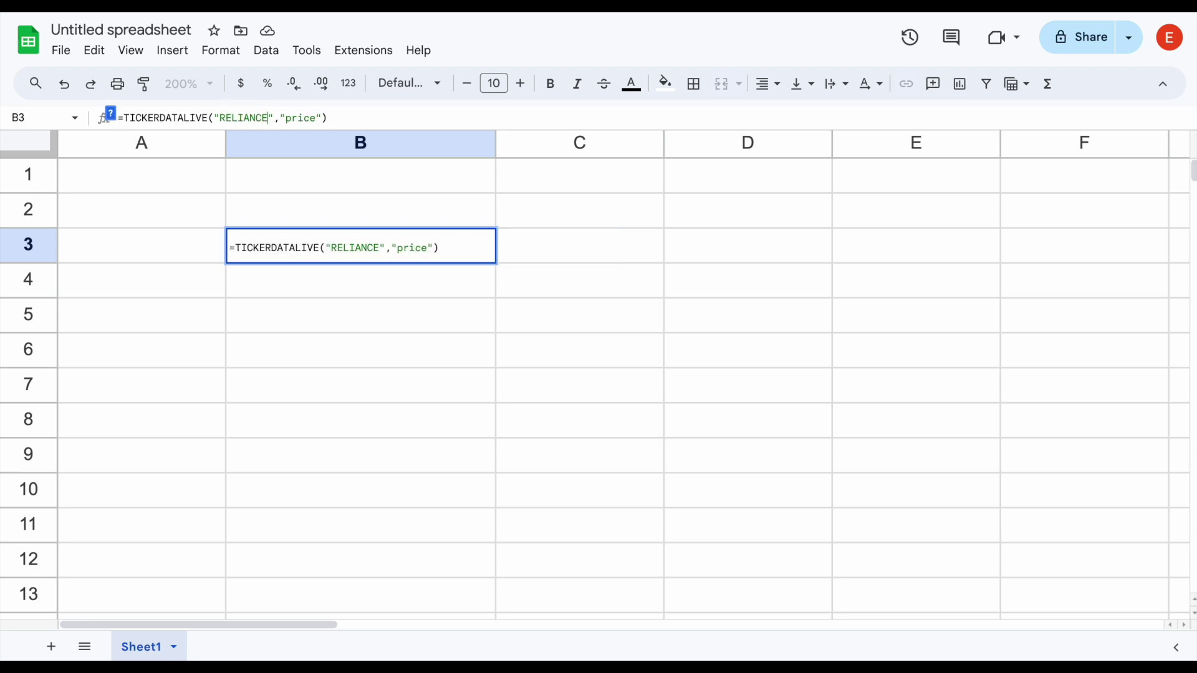
pyautogui.write('.NS')
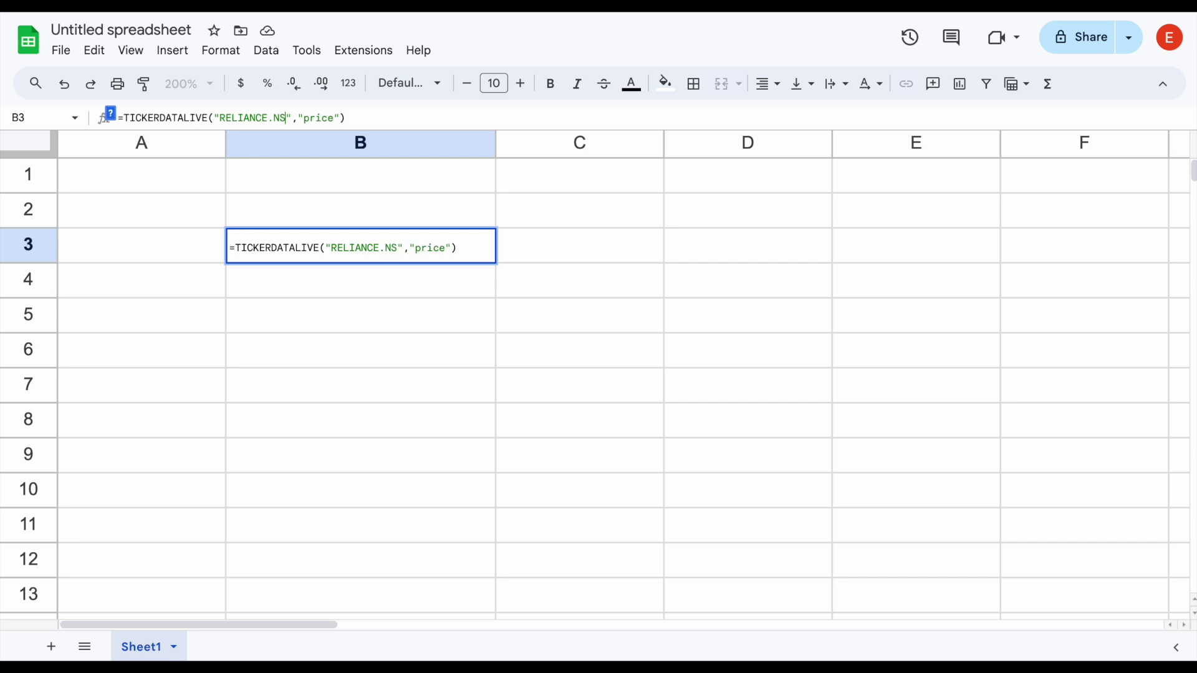
pyautogui.press('Return')
pyautogui.click(616, 255)
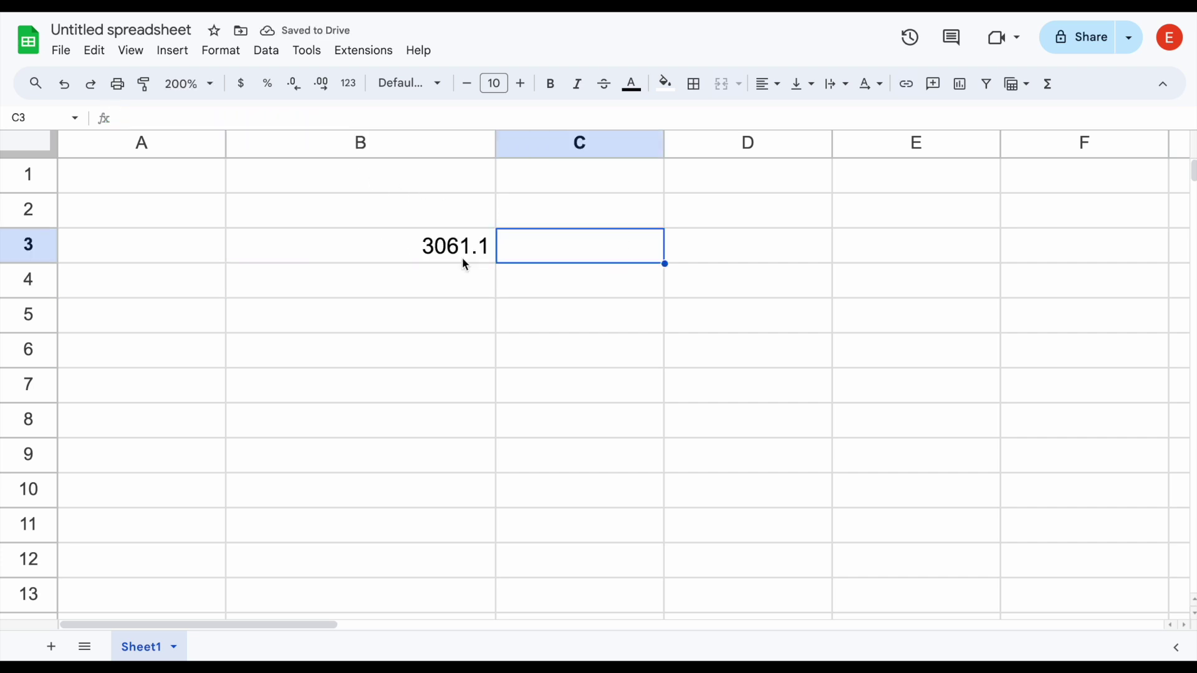
pyautogui.click(476, 257)
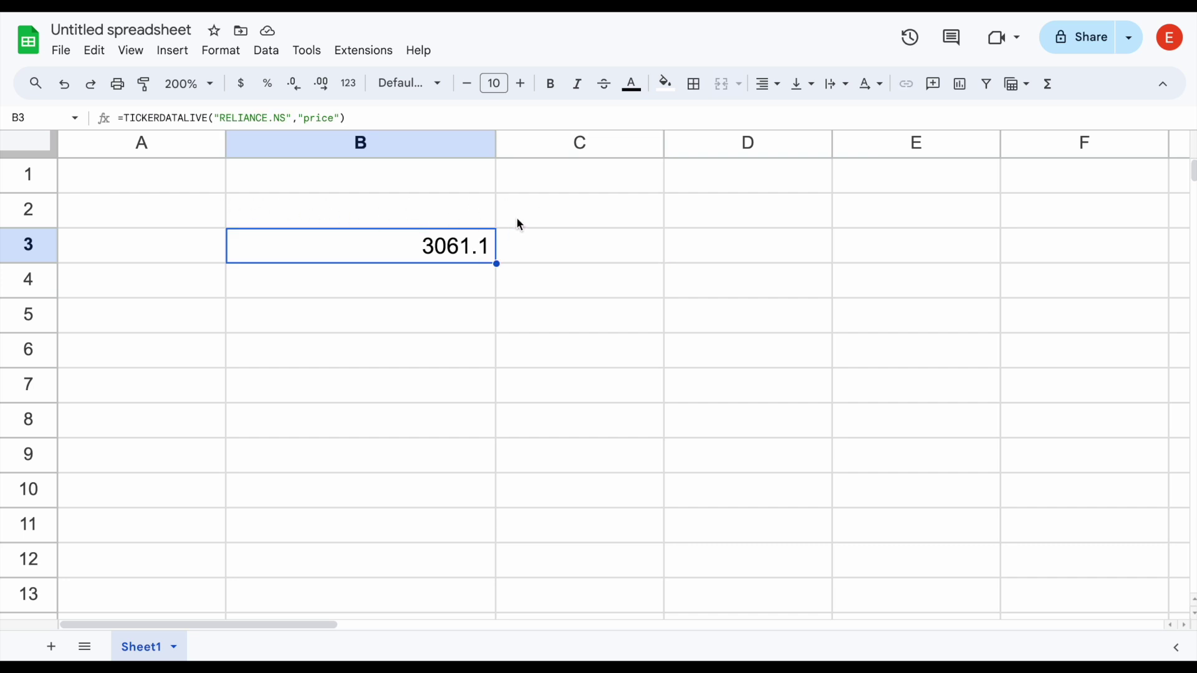
# - Replace the content of cell B3 with =TICKERDATALIVE("BTCUSD","price"), using the crypto ticker format from the exchange list, and format the cell as currency
pyautogui.press('Delete')
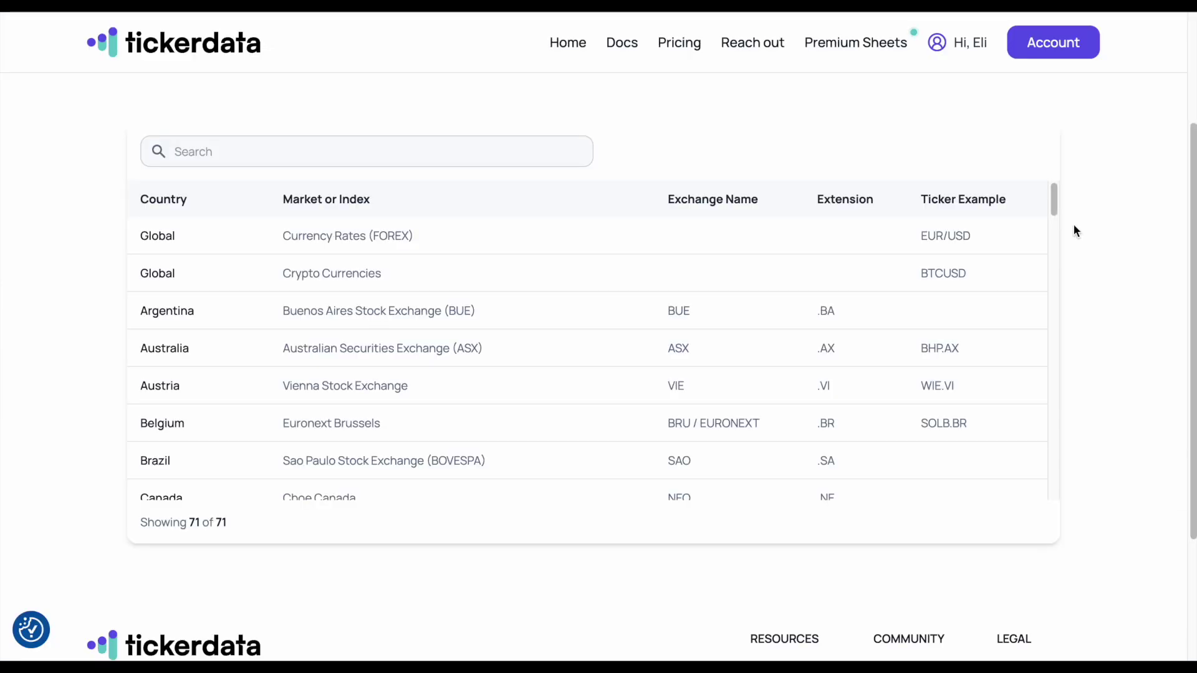
pyautogui.scroll(1, 1073, 231)
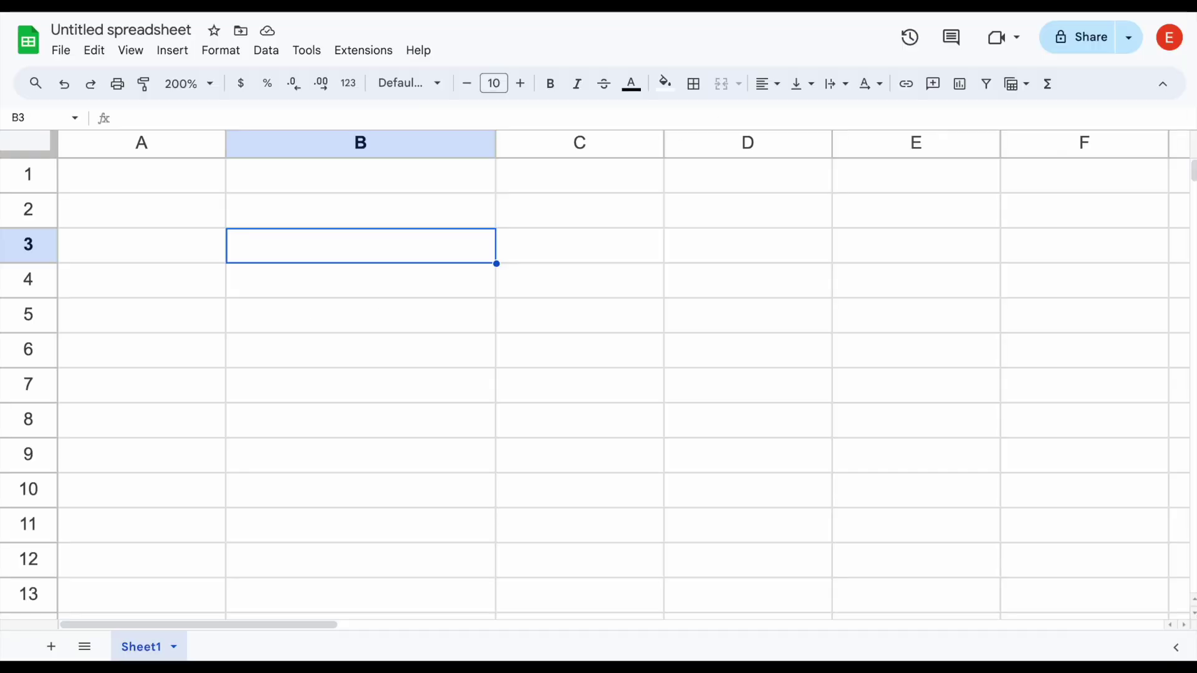
pyautogui.write('=tick')
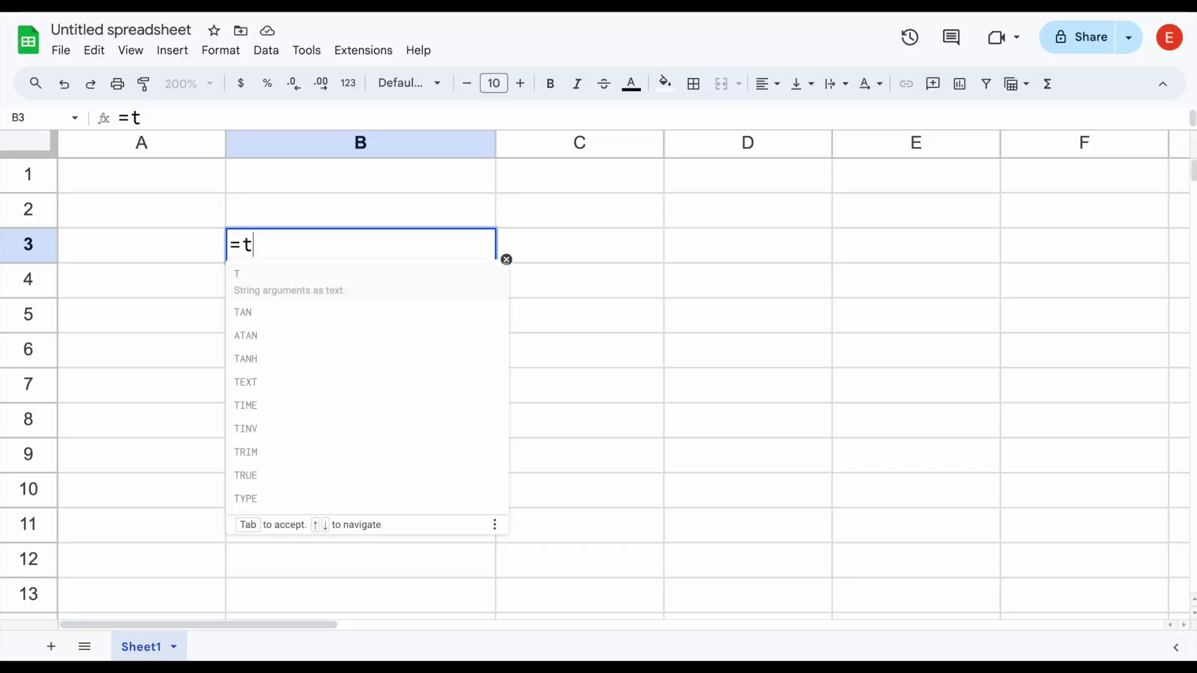
pyautogui.click(377, 313)
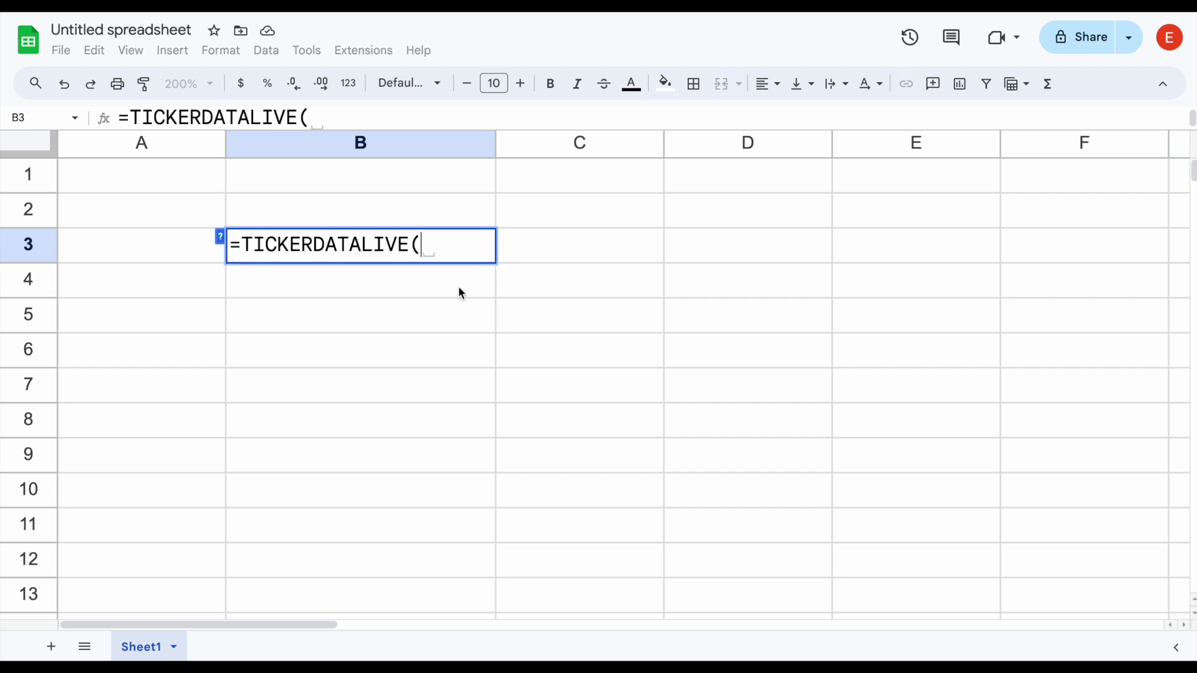
pyautogui.write('"BTC')
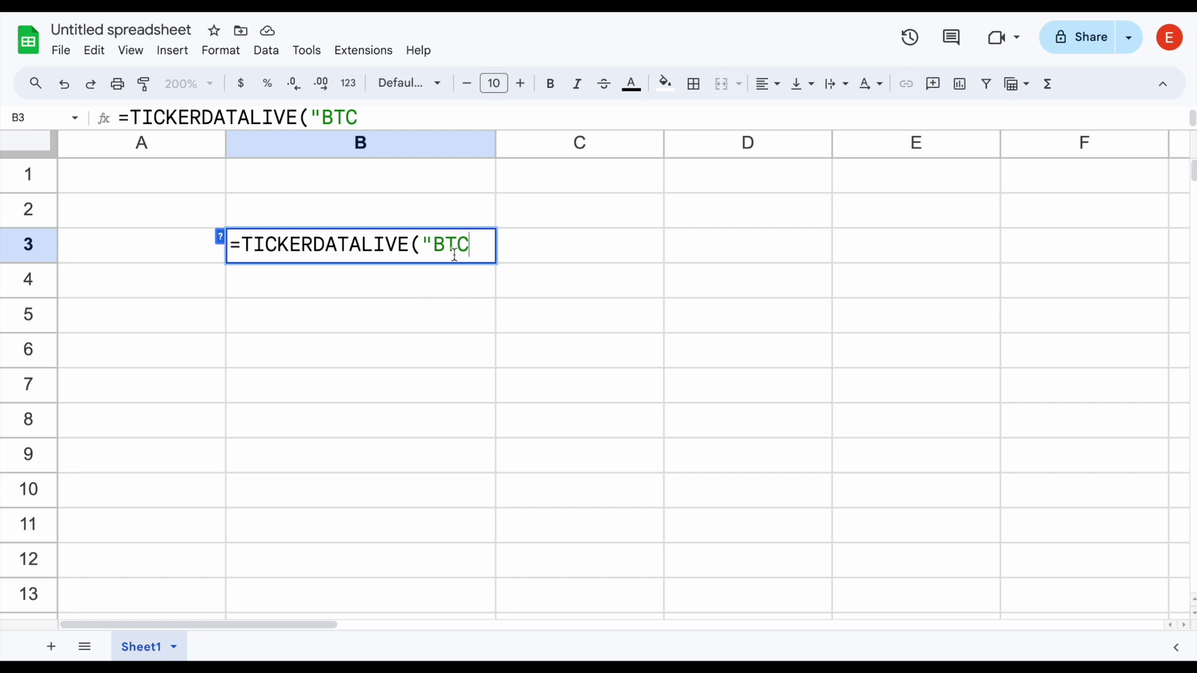
pyautogui.write('USD","pr')
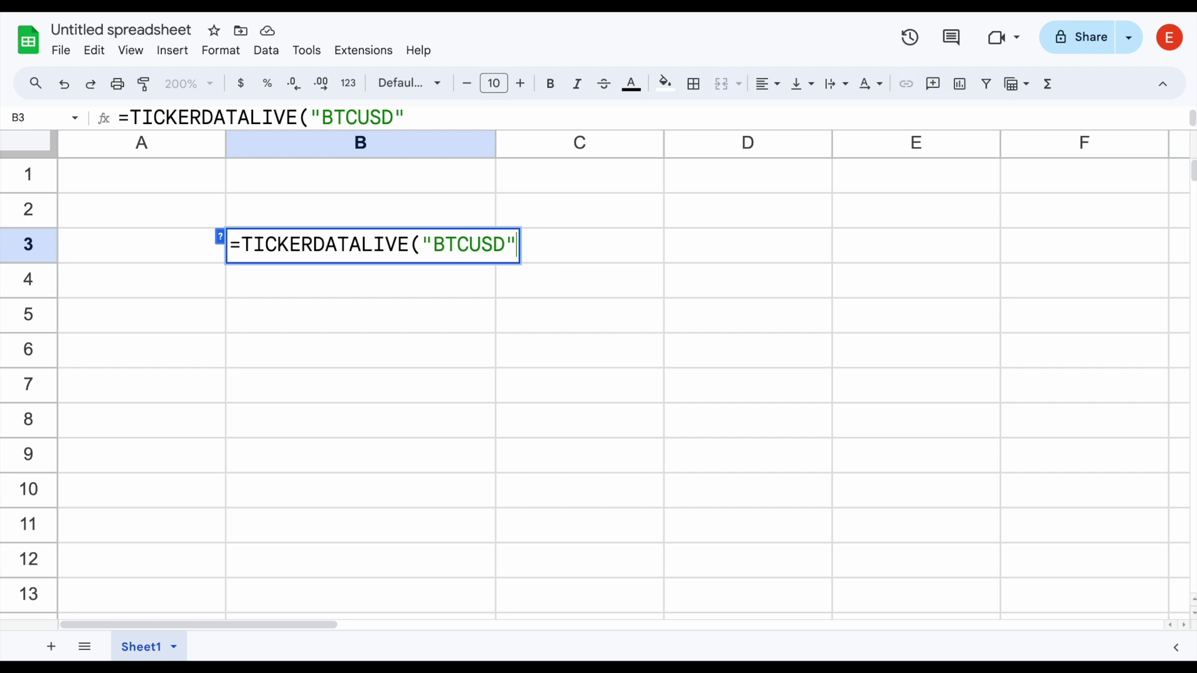
pyautogui.write('ice")')
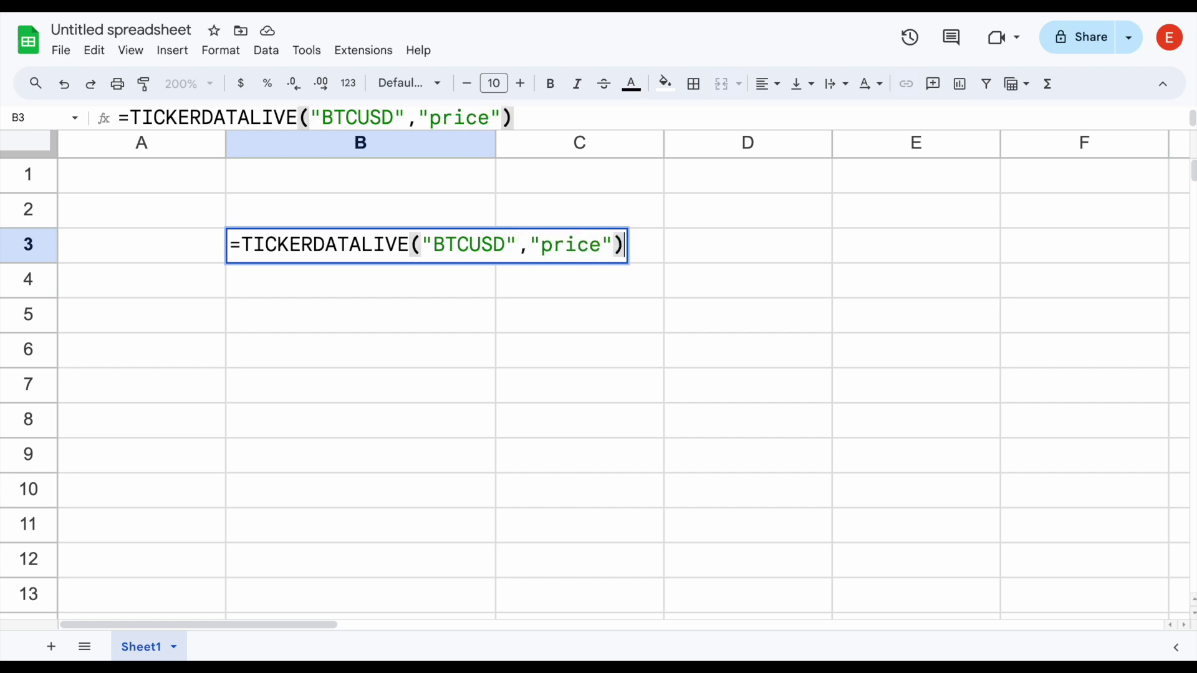
pyautogui.press('Return')
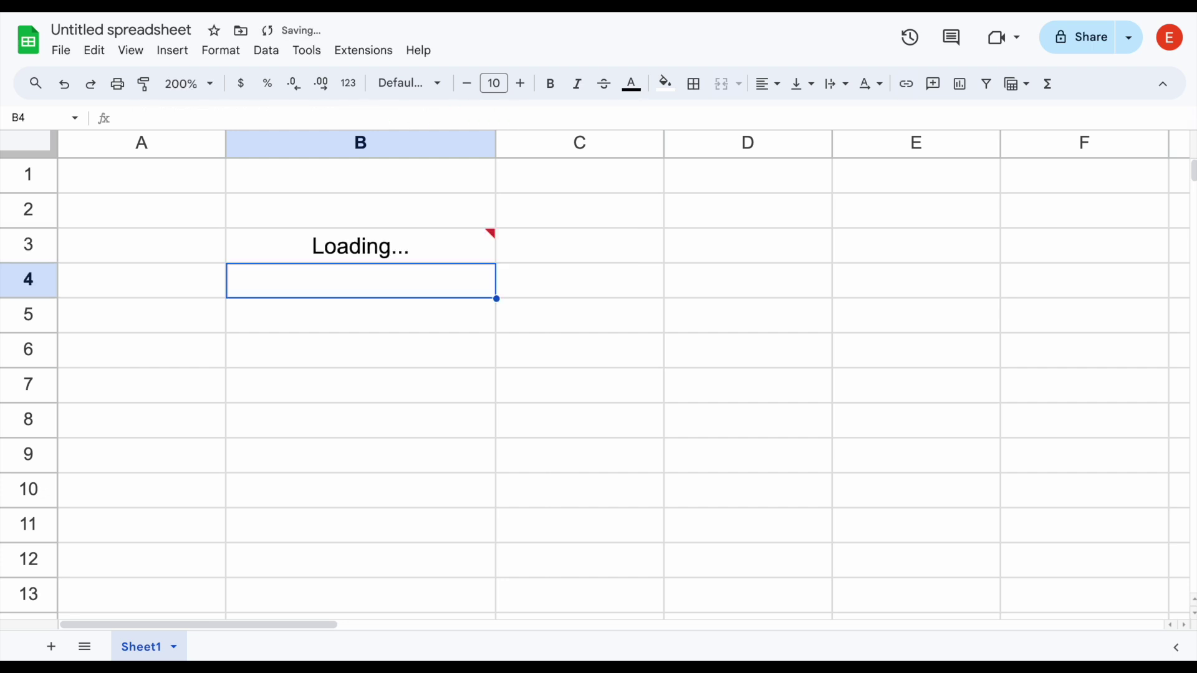
pyautogui.click(568, 243)
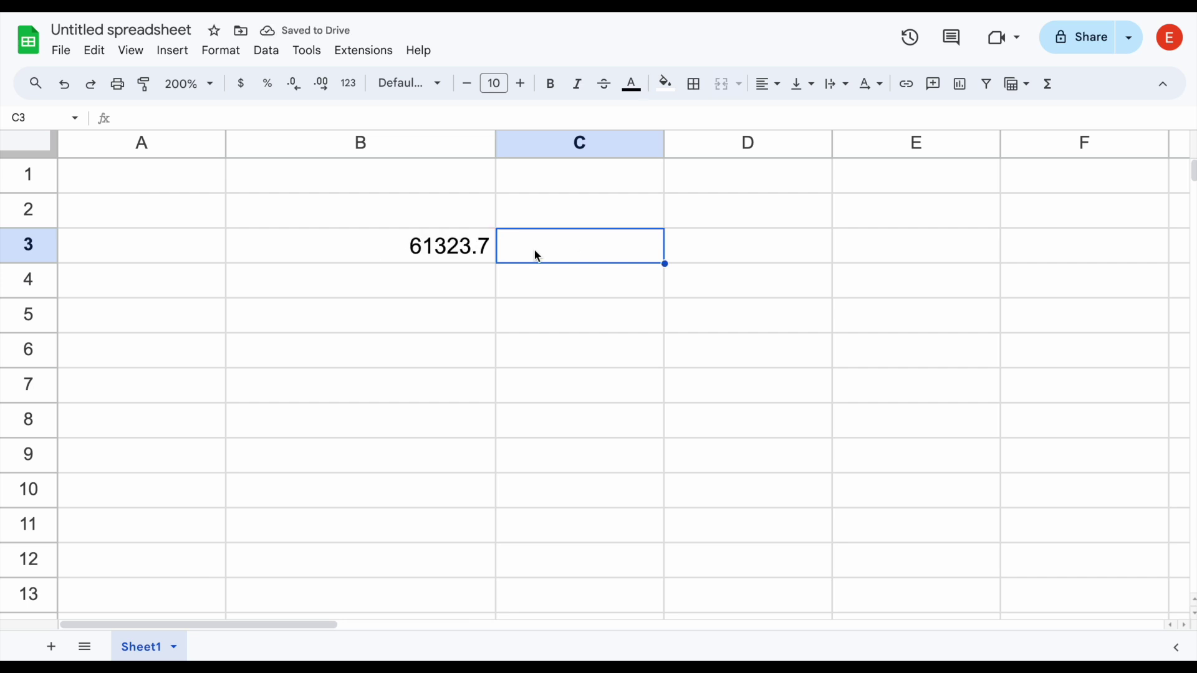
pyautogui.click(454, 253)
pyautogui.click(247, 91)
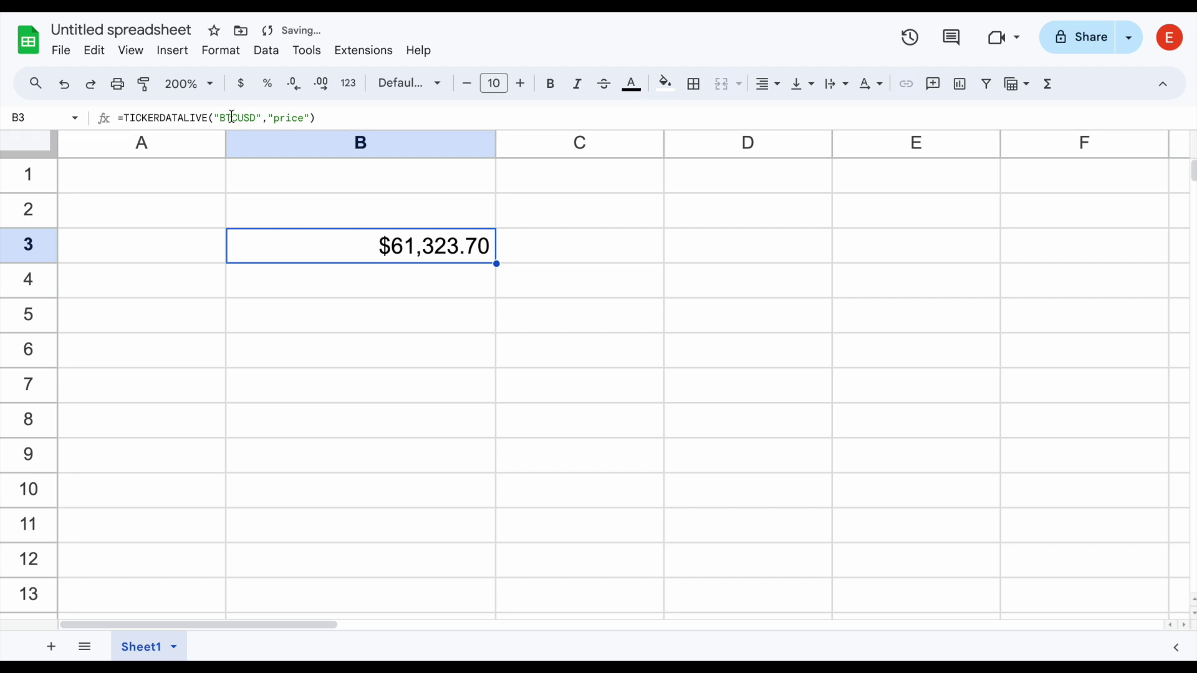
# - Change the ticker in cell B3's TICKERDATALIVE formula to "ETHUSD"
pyautogui.click(234, 117)
pyautogui.press('BackSpace')
pyautogui.press('BackSpace')
pyautogui.press('BackSpace')
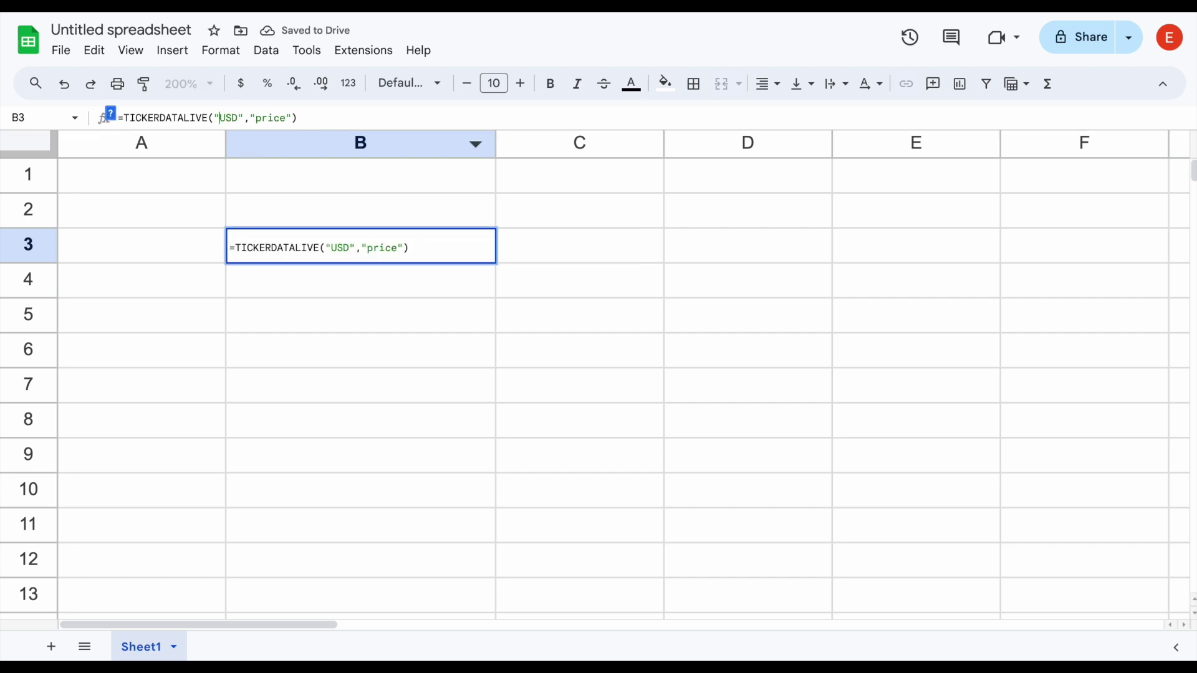
pyautogui.write('ETH')
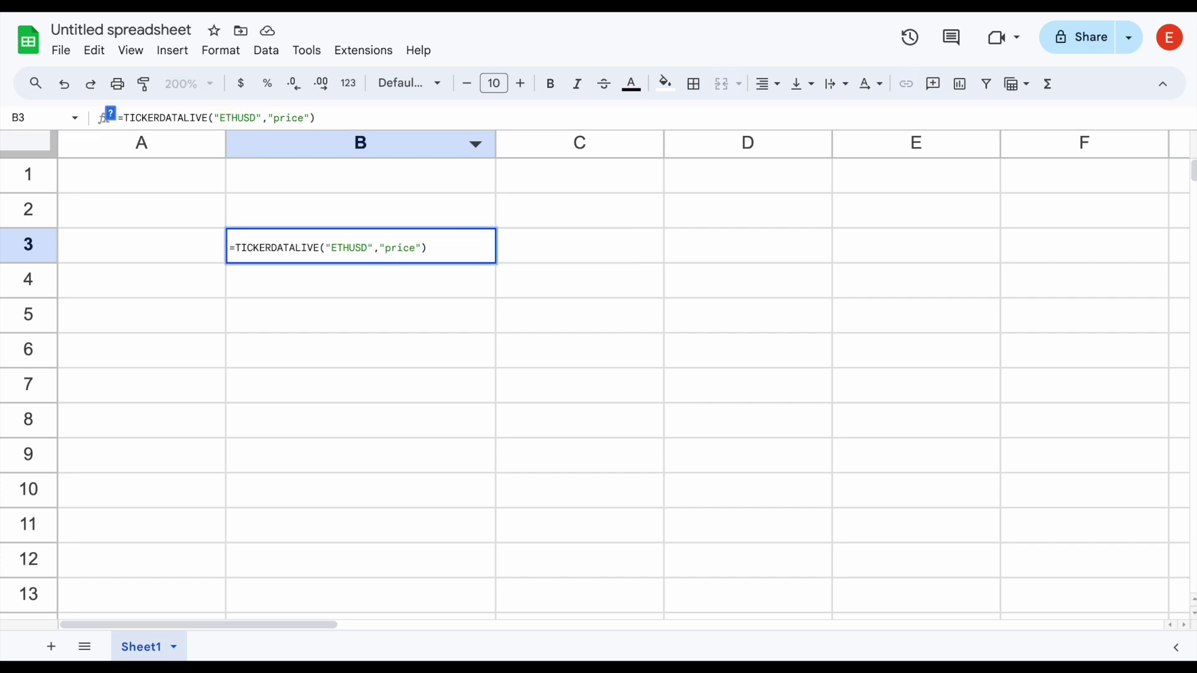
pyautogui.press('Return')
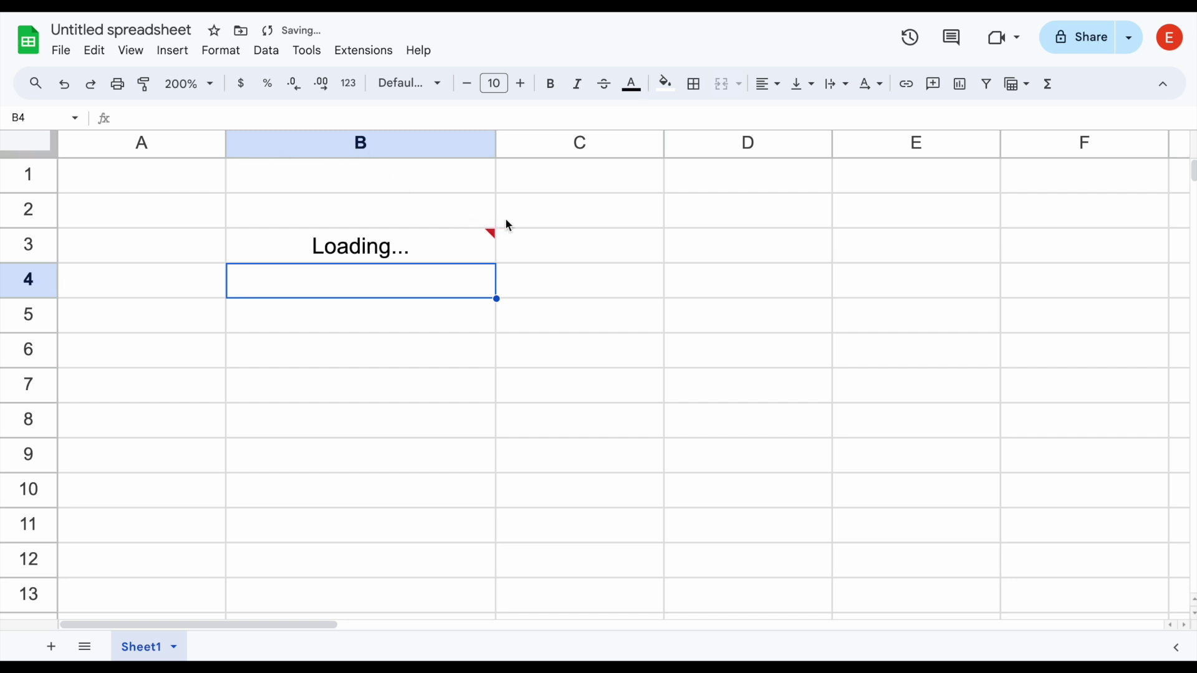
pyautogui.click(477, 254)
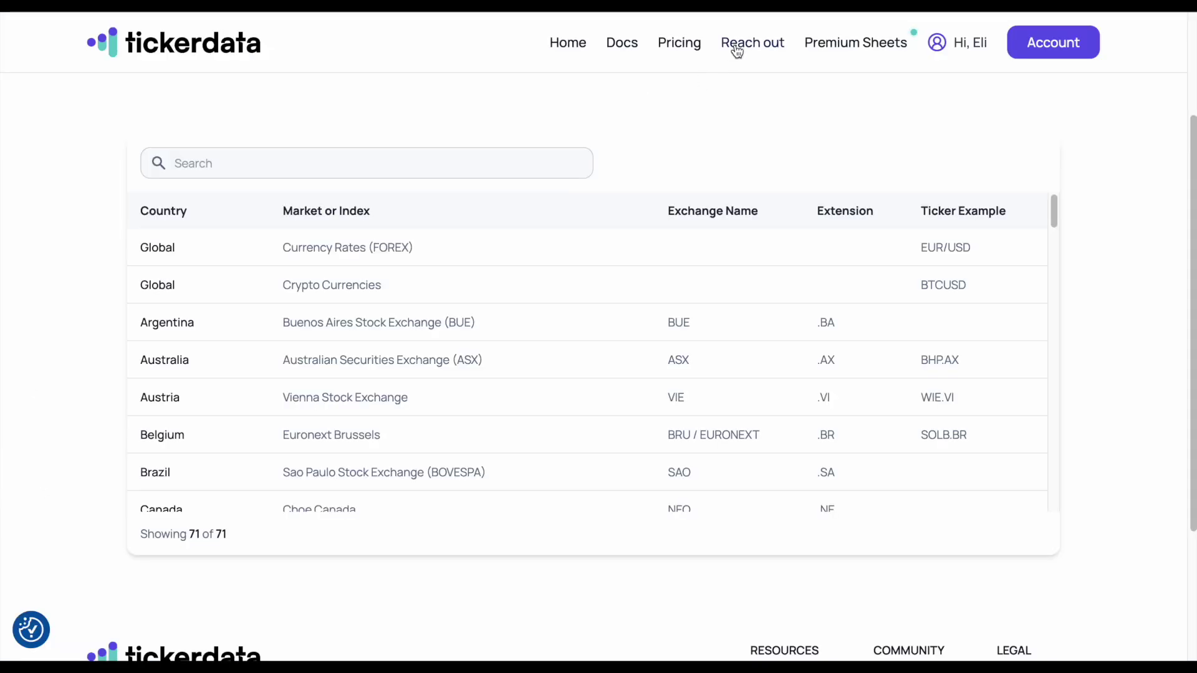
# - Open Tickerdata's Reach out page and view the help-and-questions channel on its Discord server
pyautogui.click(740, 48)
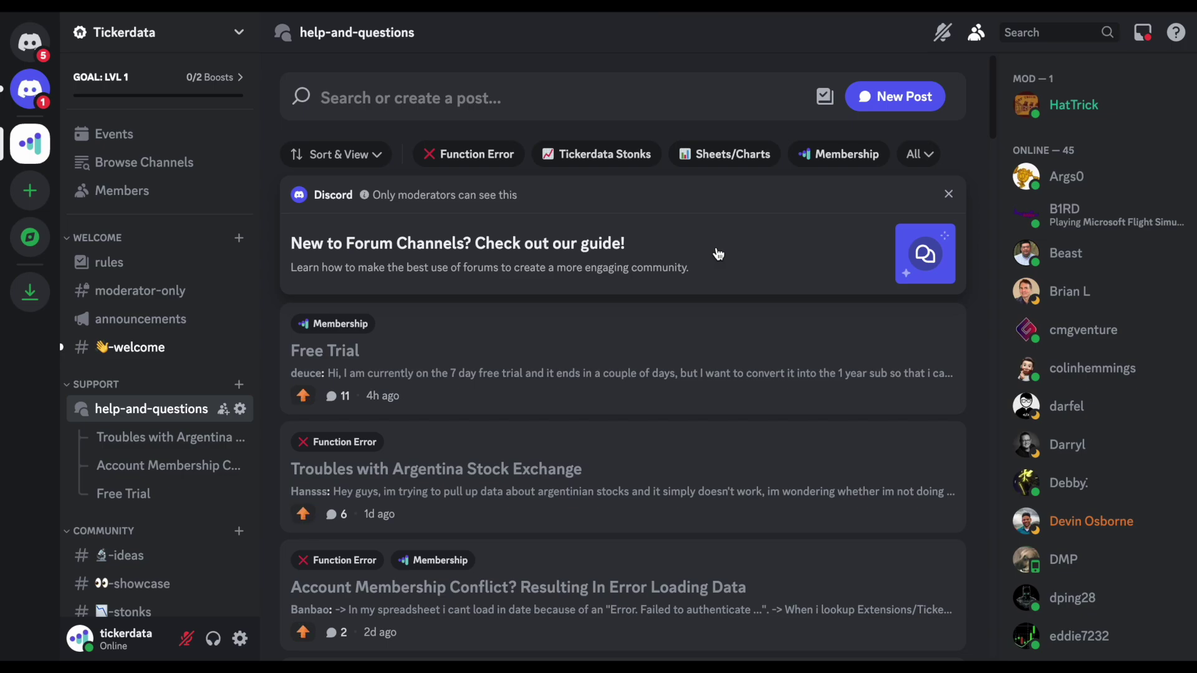
pyautogui.scroll(-3, 718, 255)
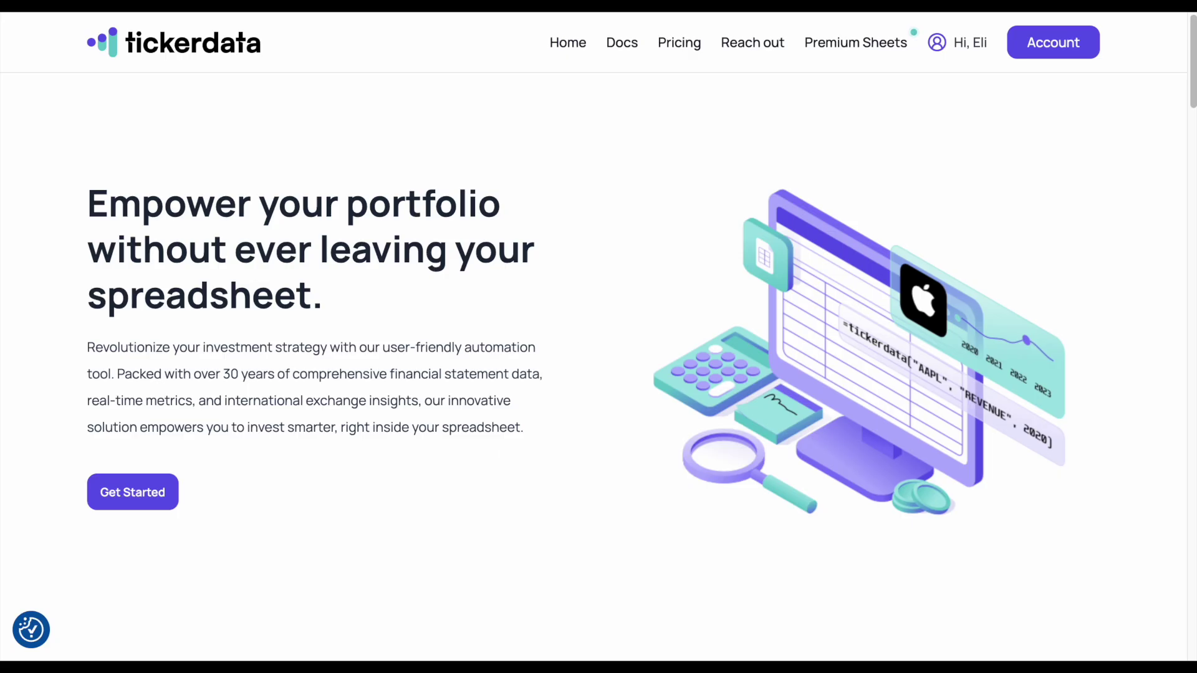